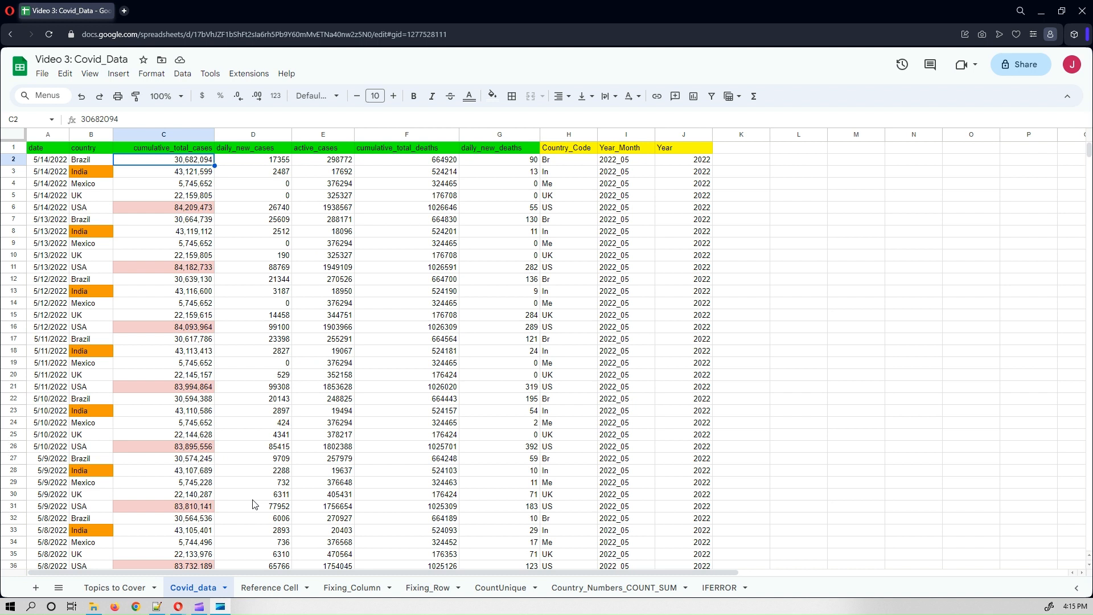
# Open the Reference Cell sheet and examine the Quantity, Price and Amount cells in row 7.
pyautogui.click(261, 590)
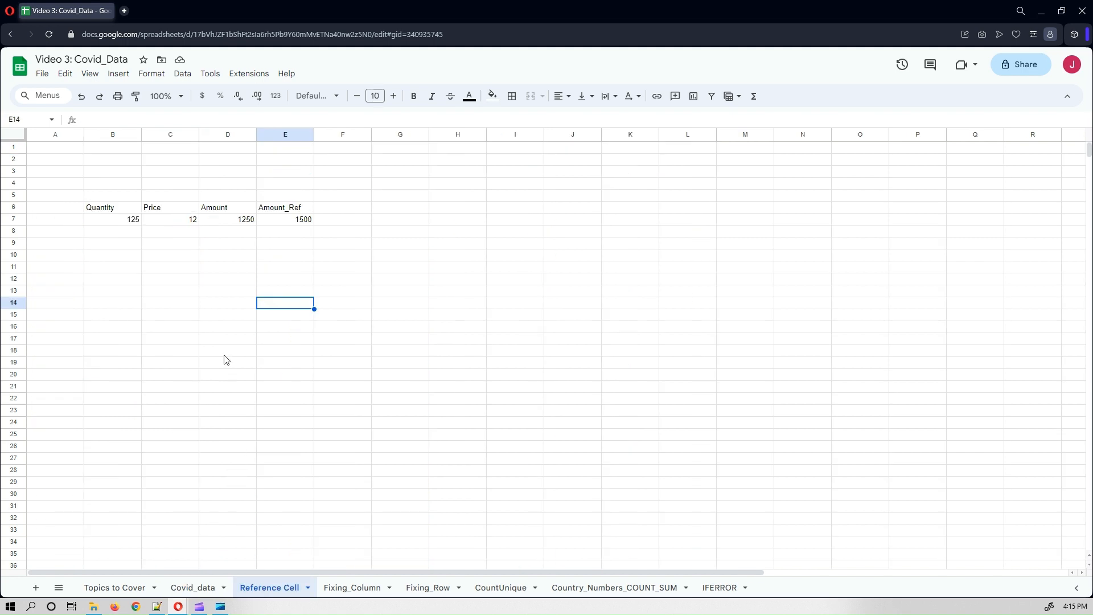
pyautogui.click(113, 222)
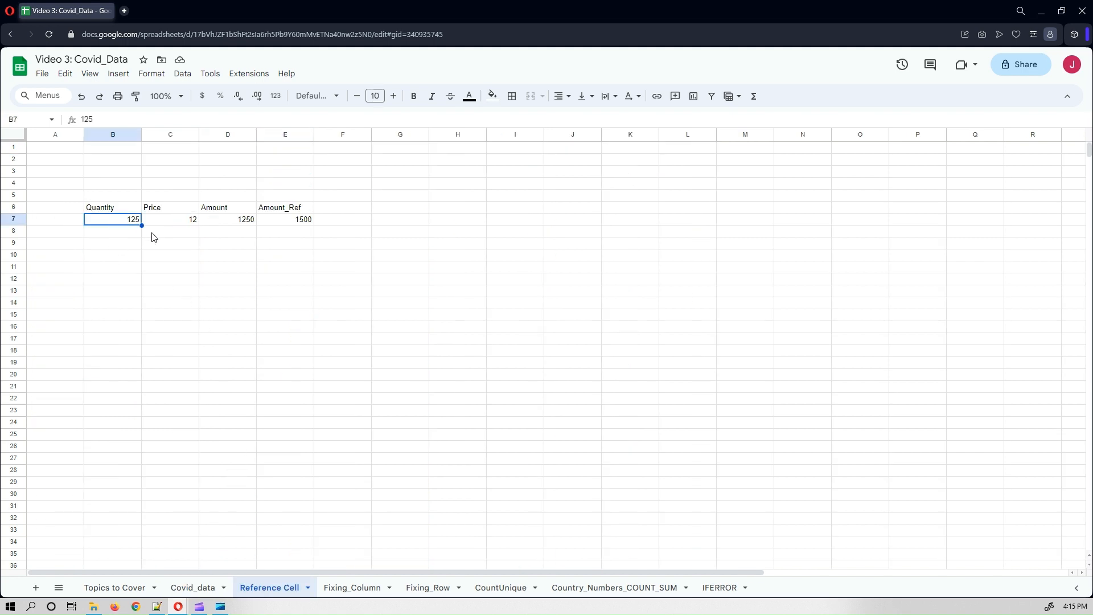
pyautogui.click(180, 222)
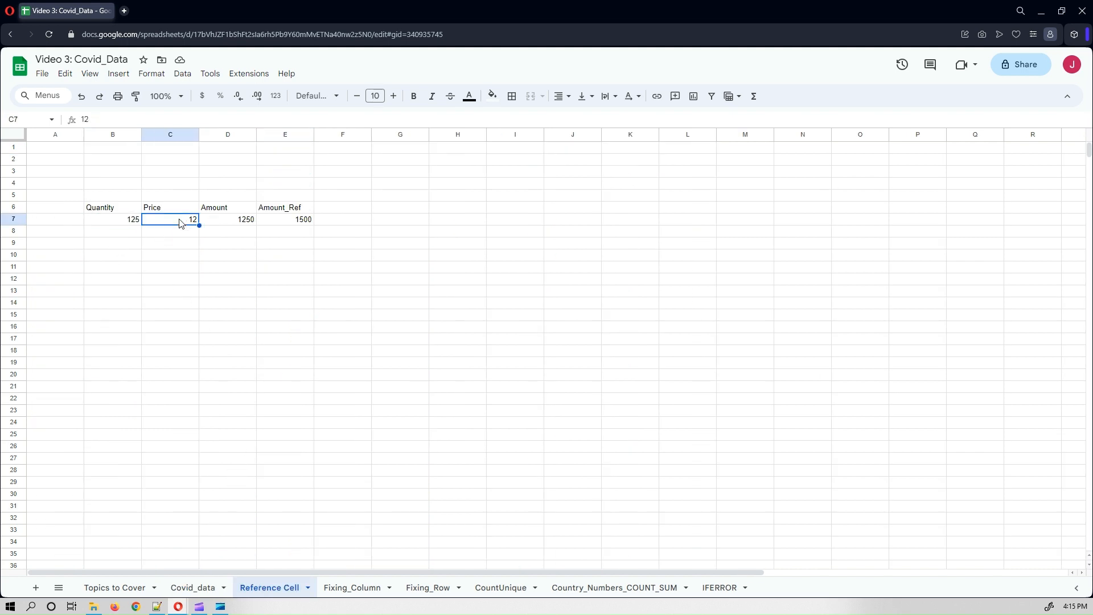
pyautogui.click(227, 223)
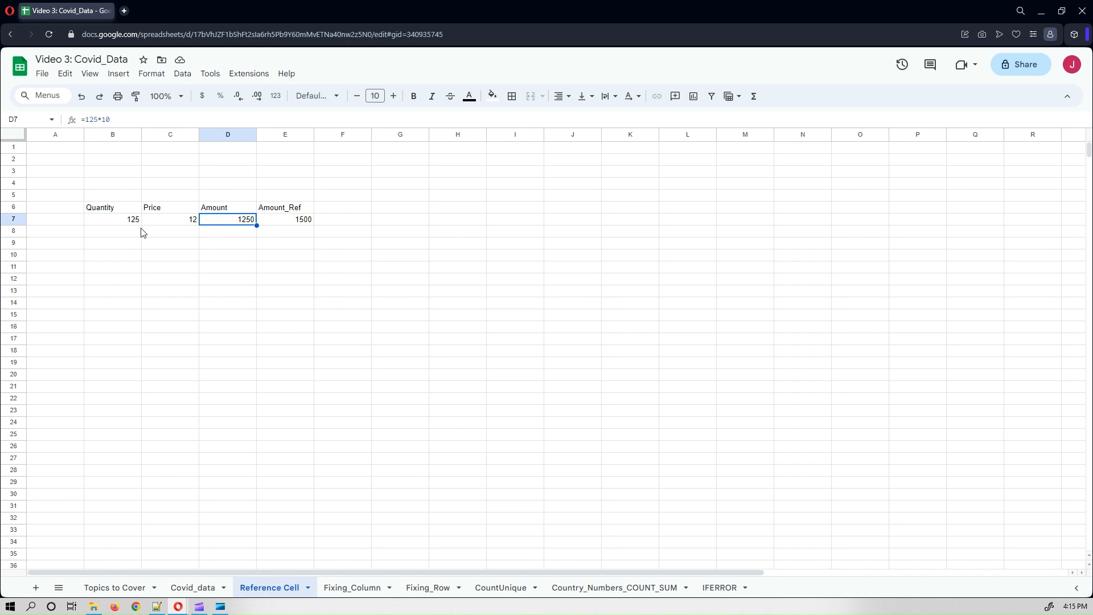
pyautogui.click(114, 210)
pyautogui.click(116, 222)
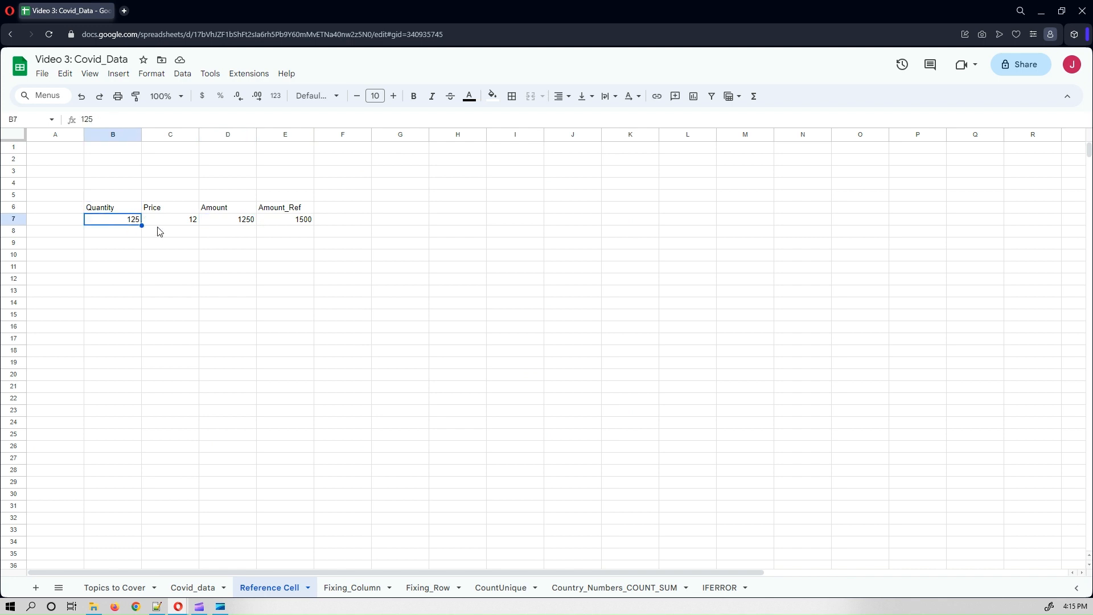
pyautogui.click(169, 210)
pyautogui.click(169, 224)
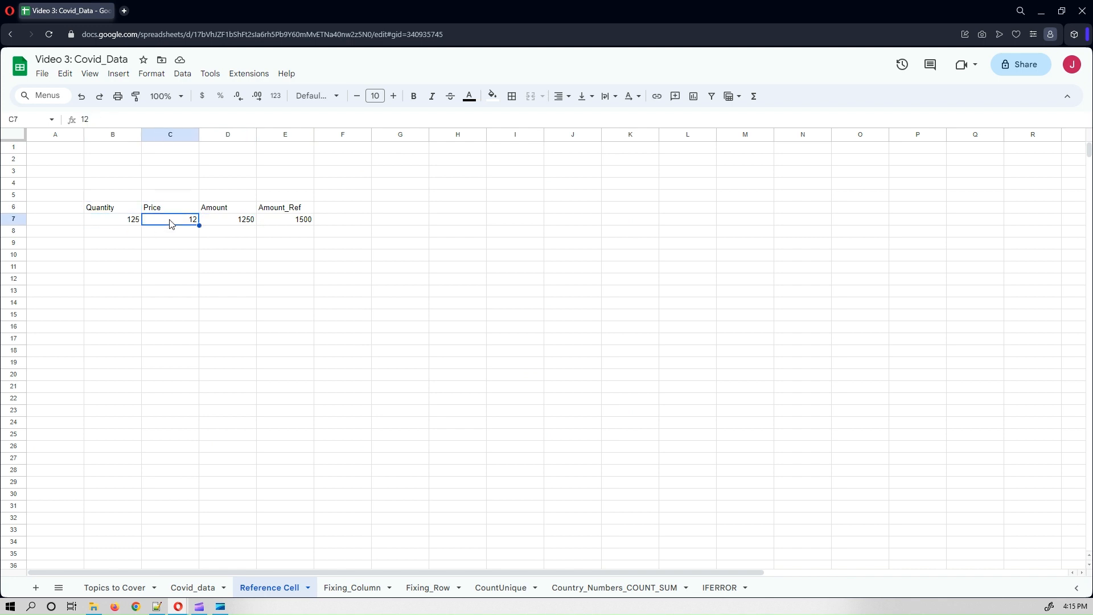
# Replace the Amount formula in D7 with the typed-in values =125*12.
pyautogui.click(219, 224)
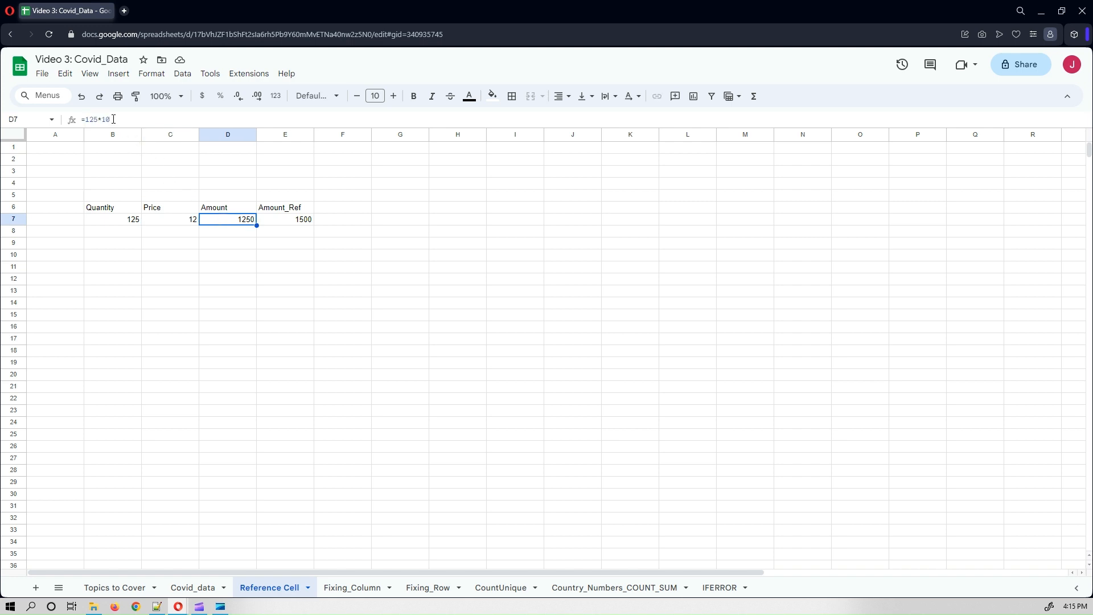
pyautogui.click(143, 119)
pyautogui.press('BackSpace')
pyautogui.press('BackSpace')
pyautogui.press('BackSpace')
pyautogui.press('BackSpace')
pyautogui.press('BackSpace')
pyautogui.press('BackSpace')
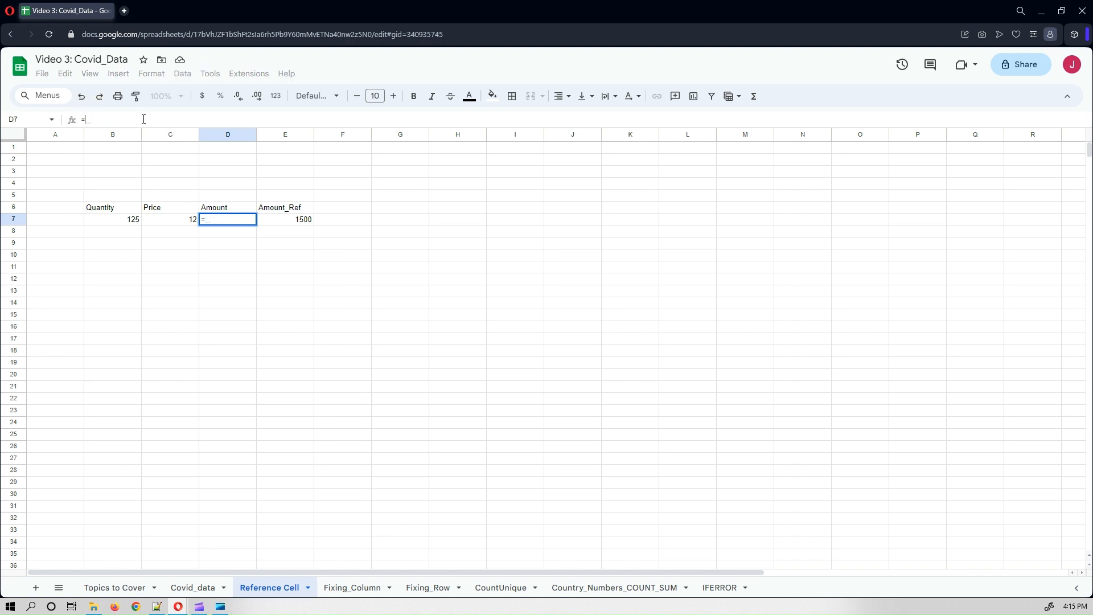
pyautogui.write('125')
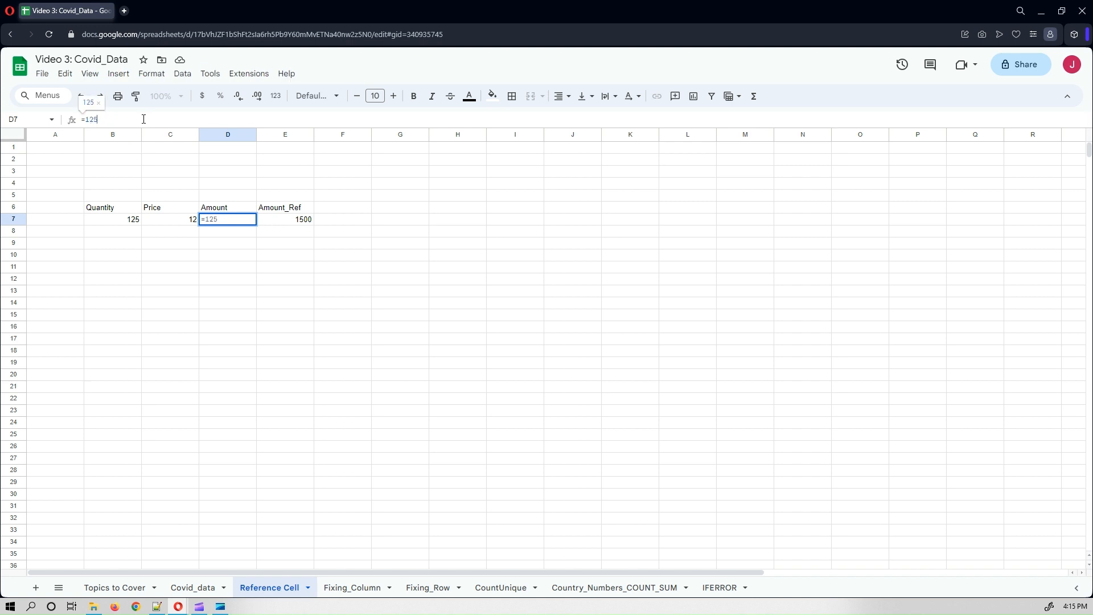
pyautogui.write('*')
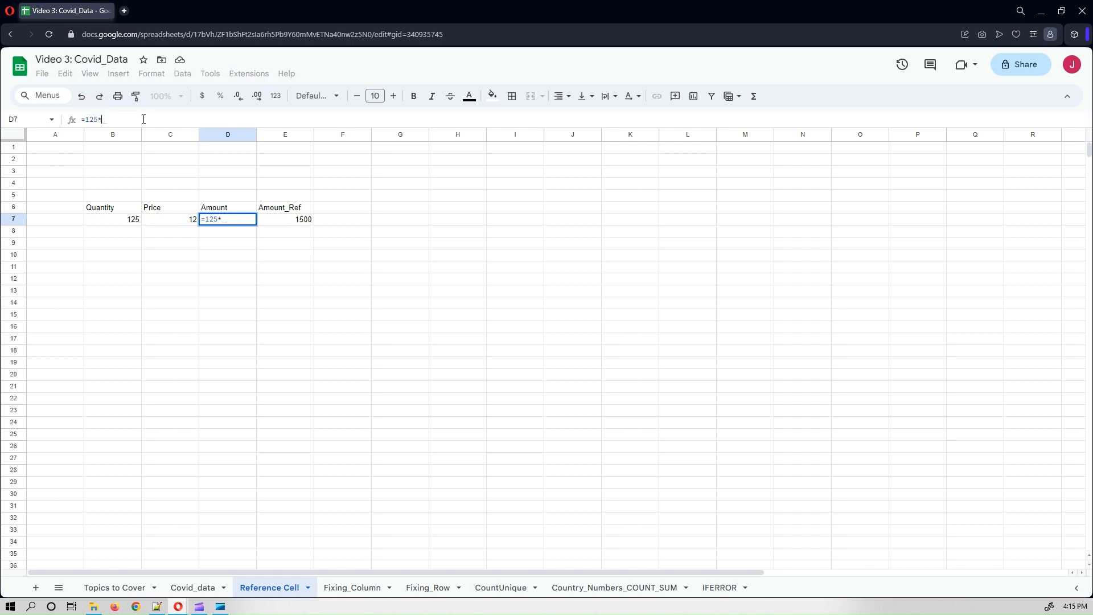
pyautogui.write('12')
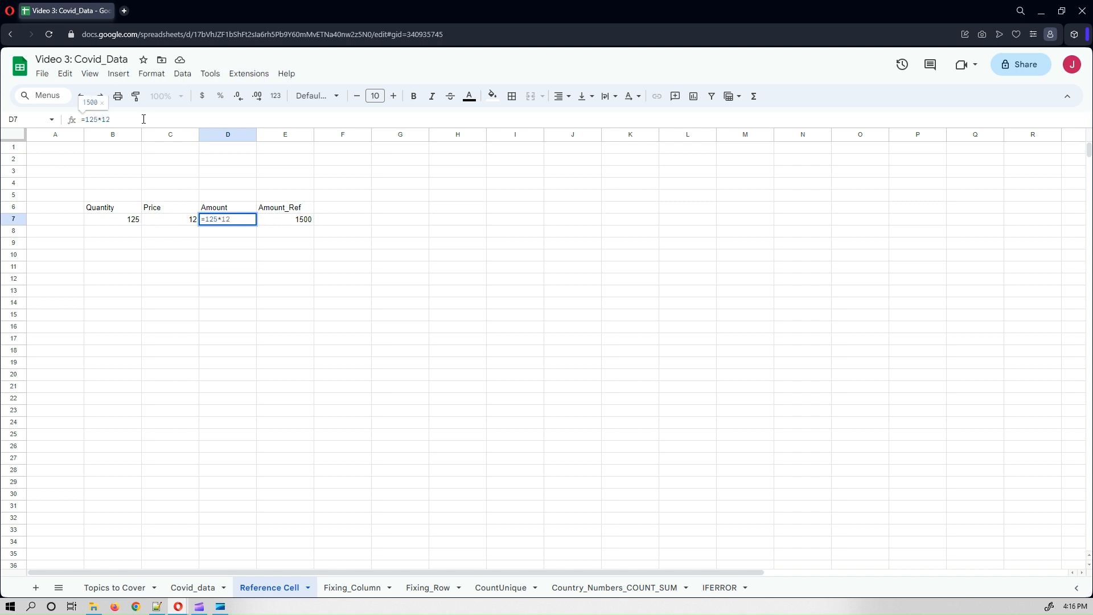
pyautogui.press('Return')
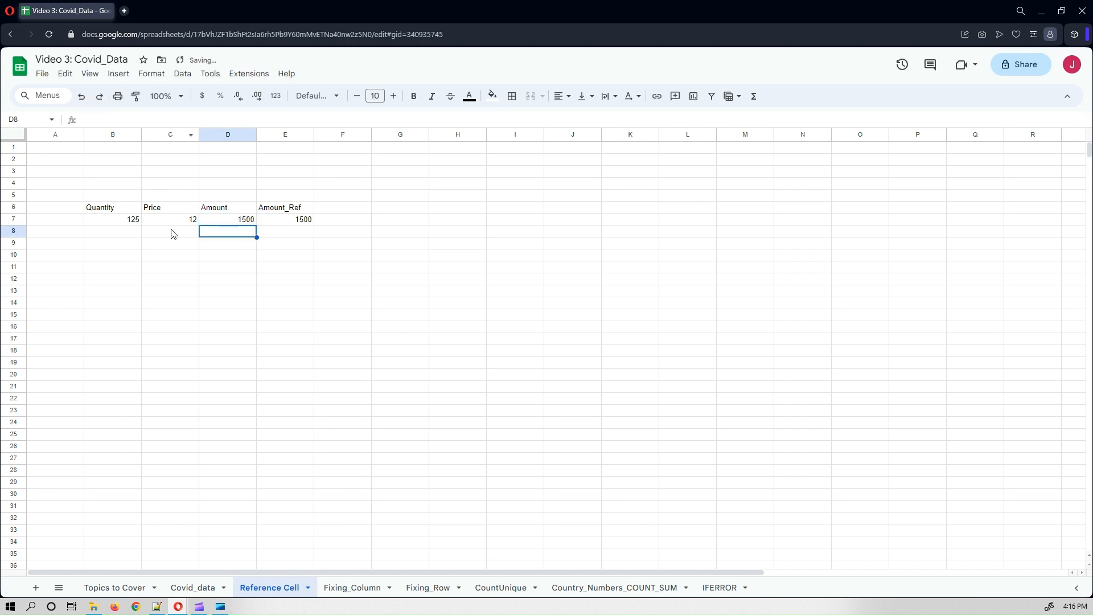
# Compare the Amount formula in D7 with the cell-reference formula of Amount_Ref in E7.
pyautogui.click(231, 222)
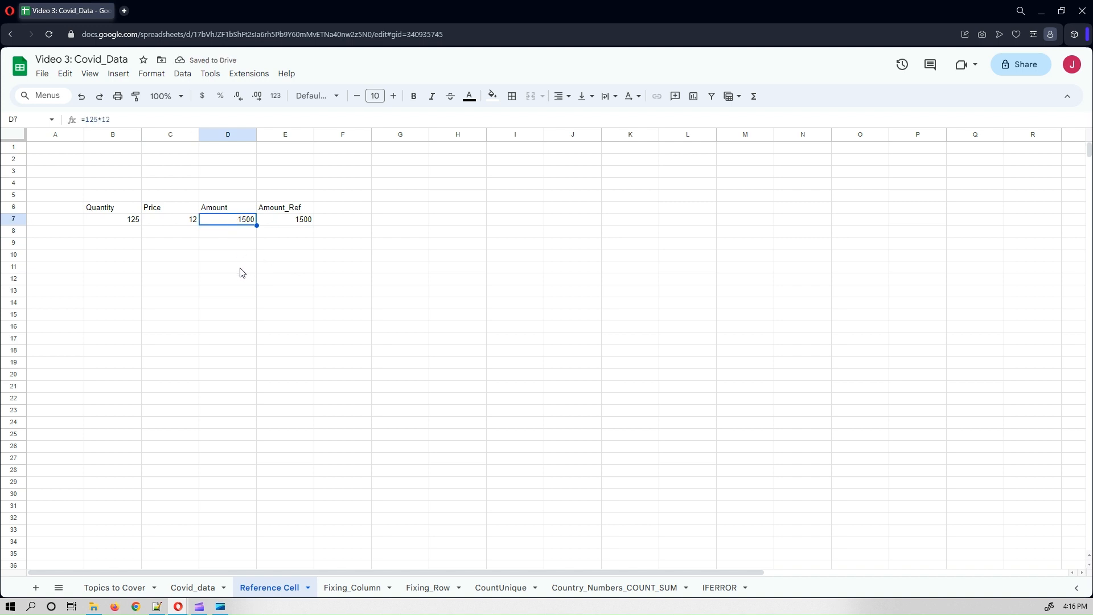
pyautogui.click(171, 227)
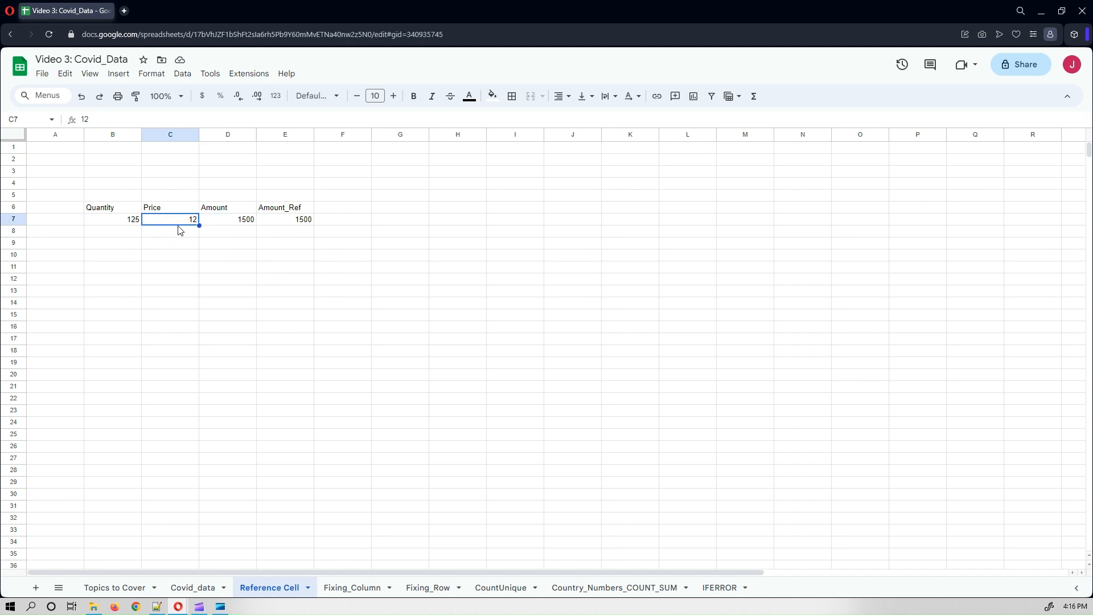
pyautogui.click(228, 227)
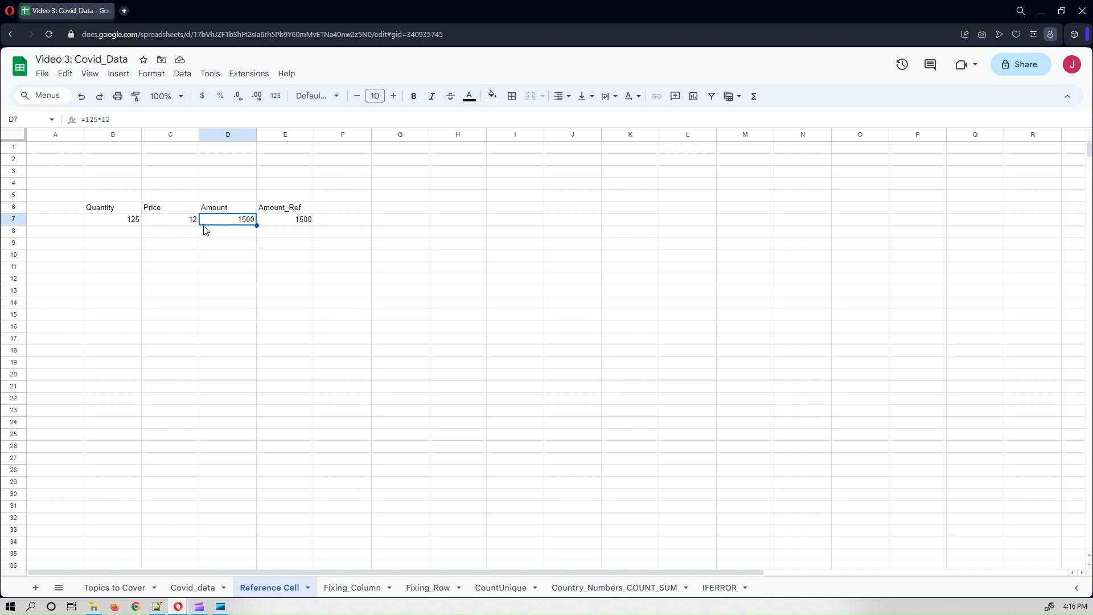
pyautogui.click(287, 223)
pyautogui.click(114, 118)
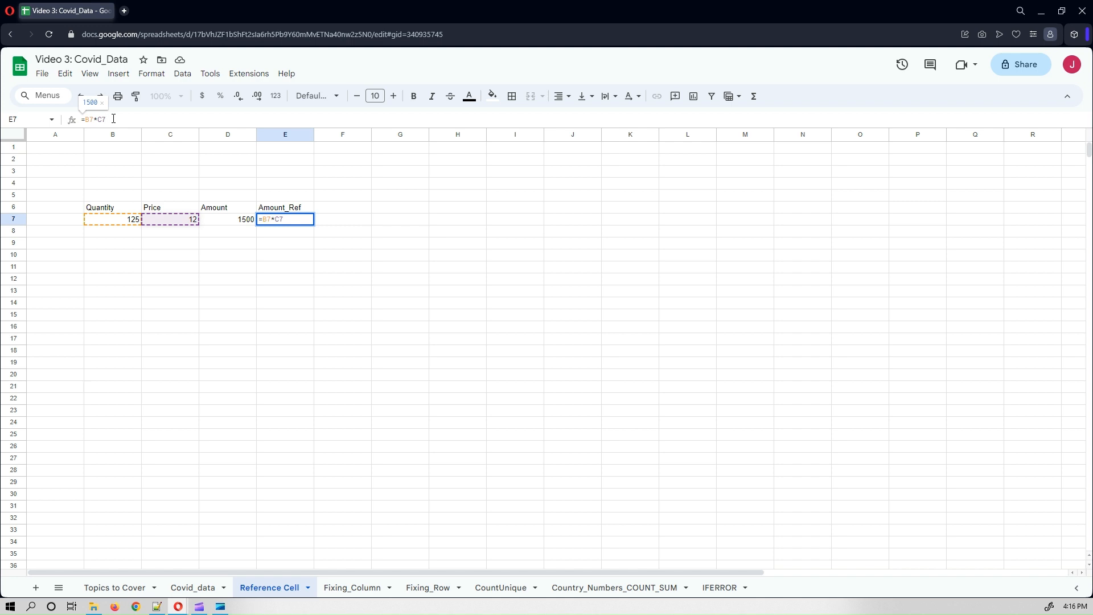
pyautogui.press('Return')
# Set the Price in C7 to 10 and check the Amount and Amount_Ref cells.
pyautogui.click(160, 222)
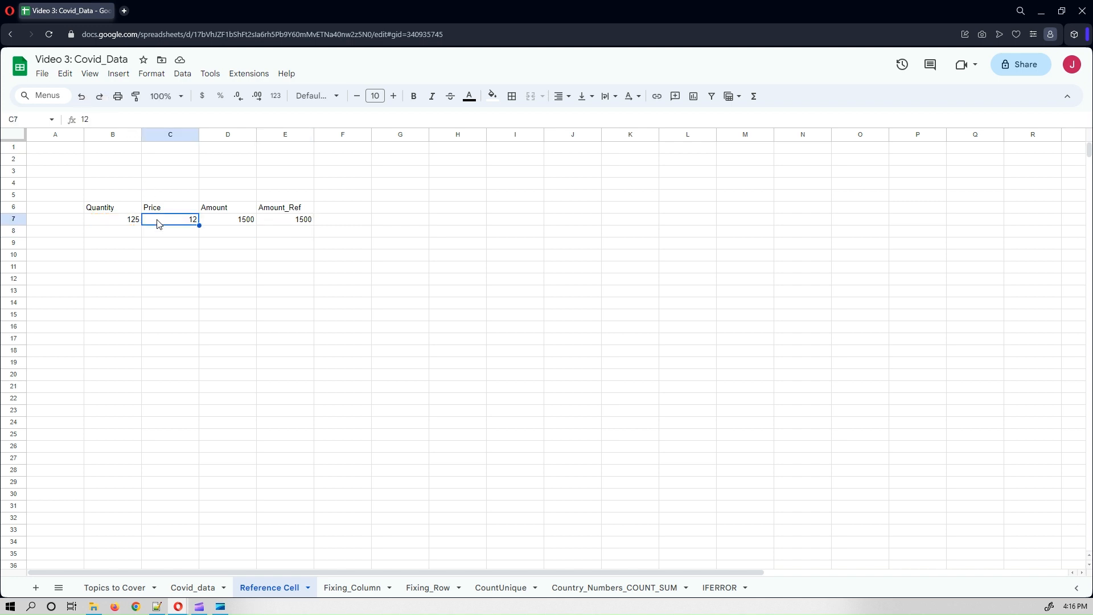
pyautogui.write('10')
pyautogui.press('Return')
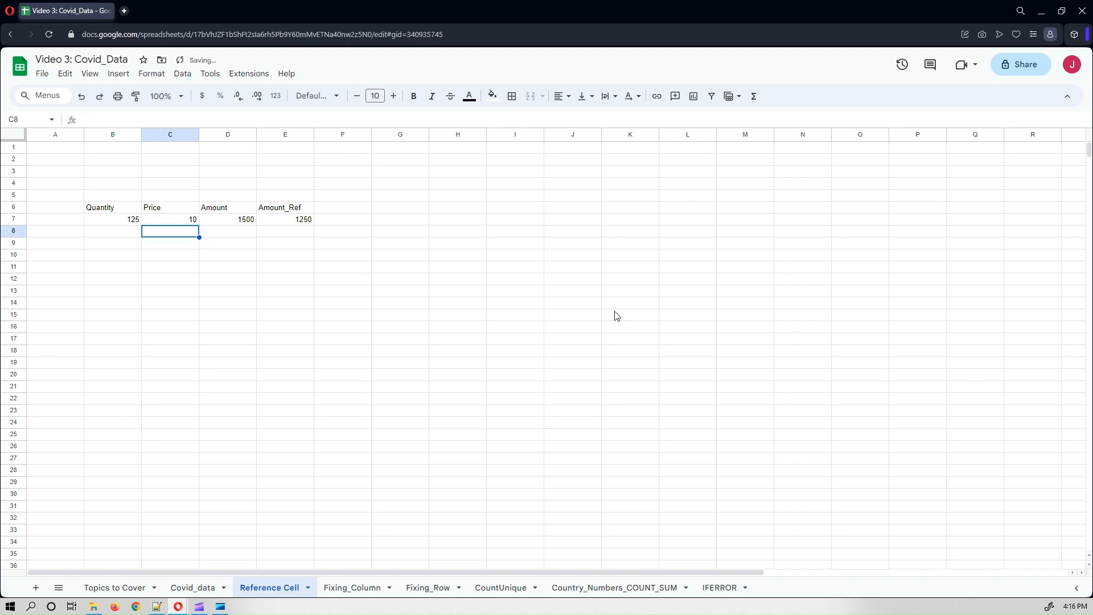
pyautogui.click(233, 223)
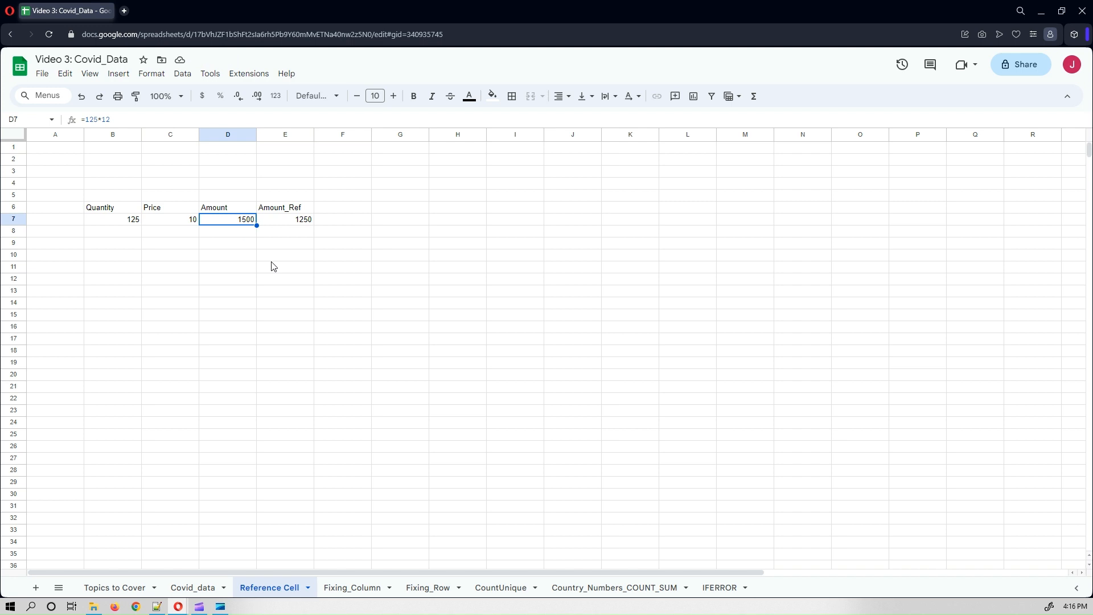
pyautogui.click(295, 221)
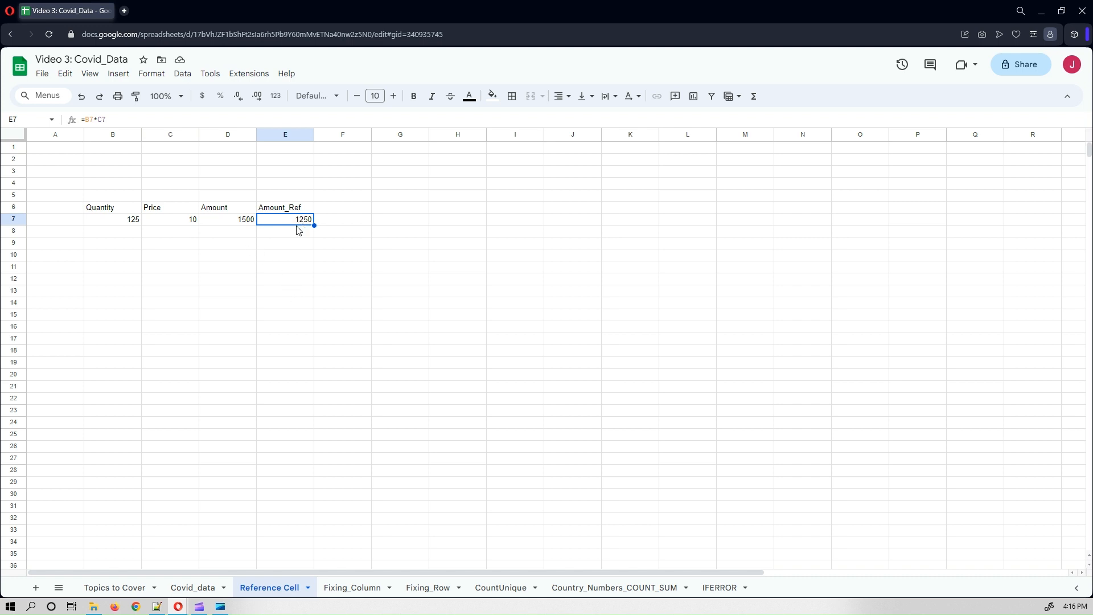
# Set the Price in C7 to 8 and check the Amount_Ref cell.
pyautogui.click(180, 219)
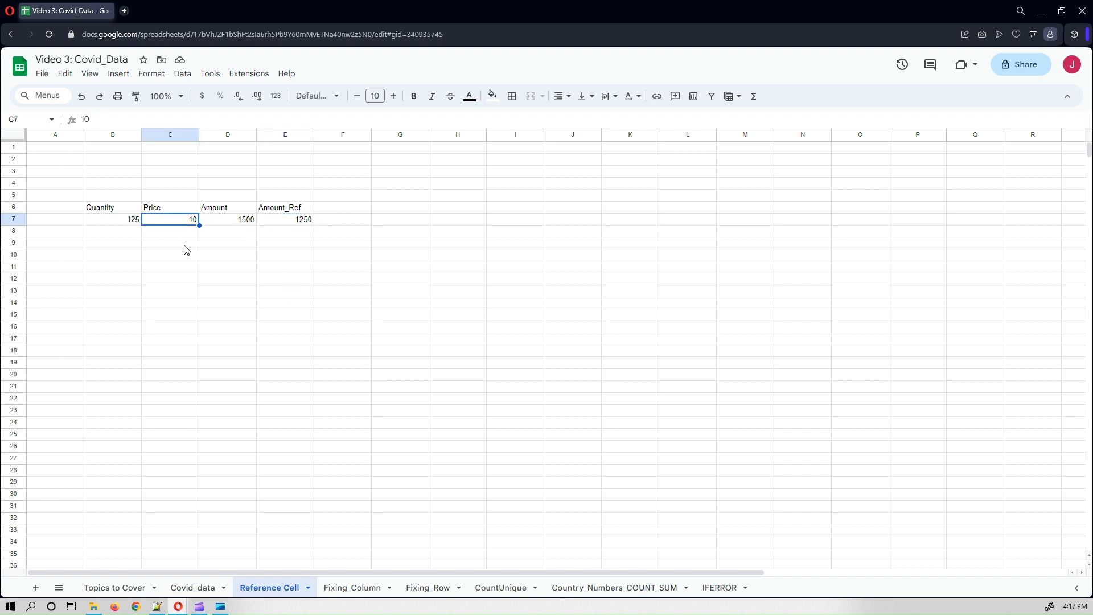
pyautogui.write('8')
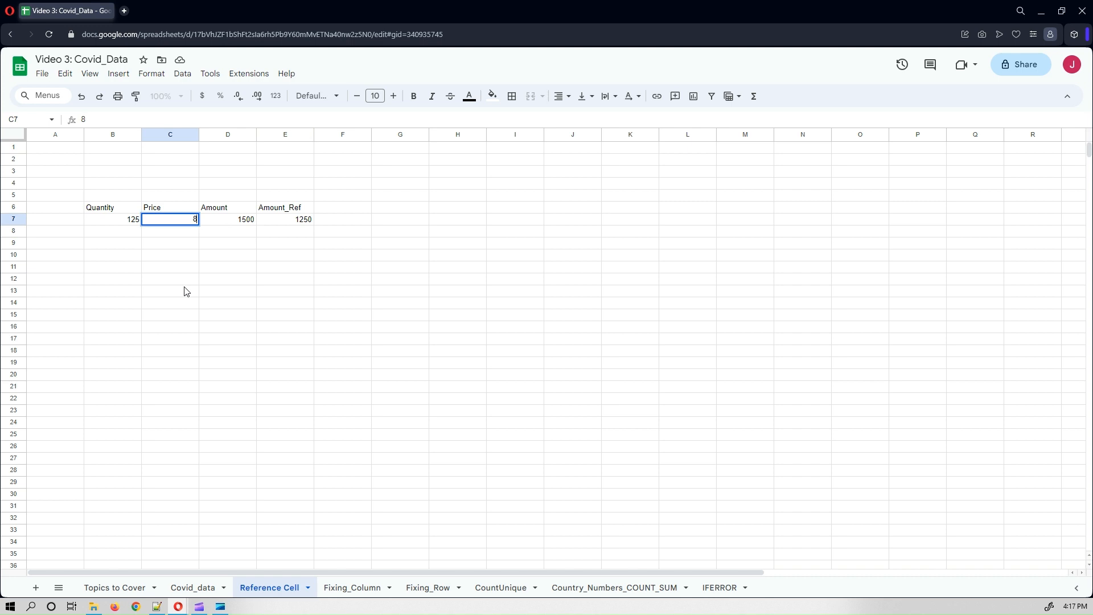
pyautogui.press('Return')
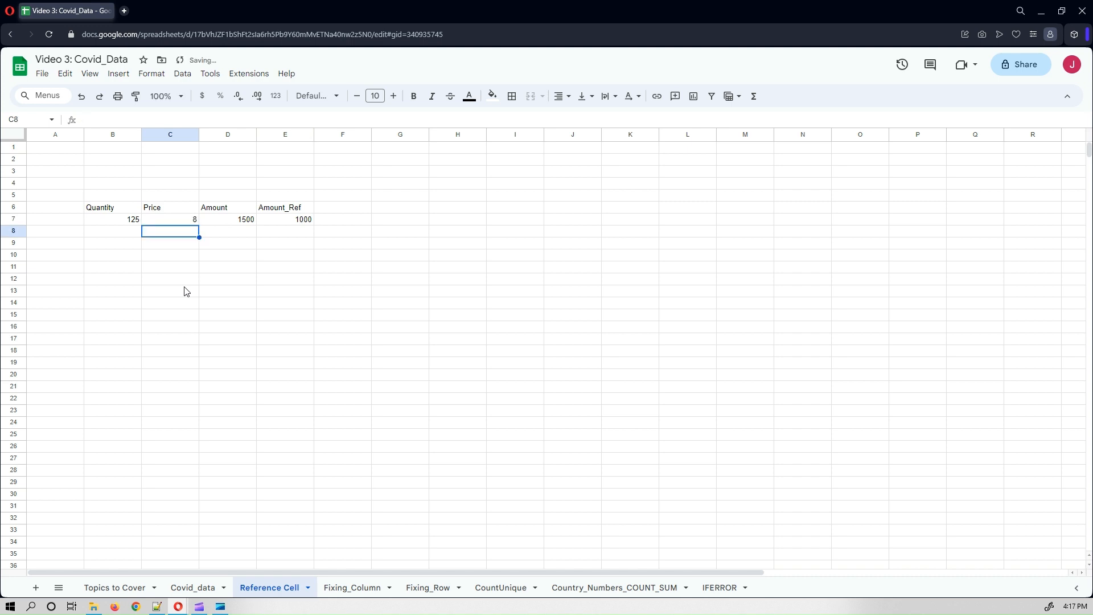
pyautogui.click(294, 222)
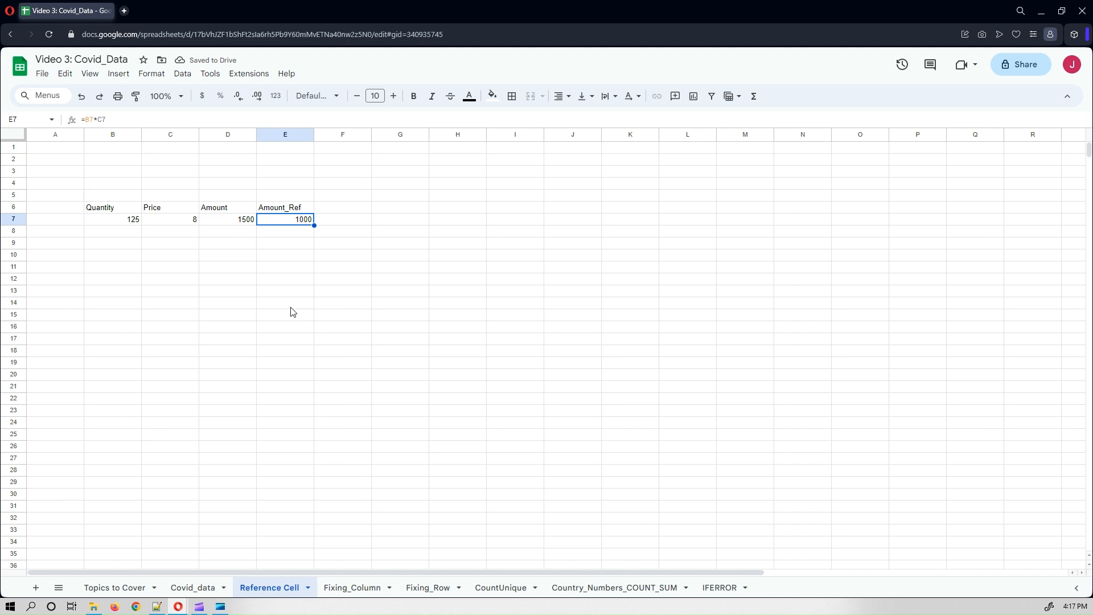
# Open the Fixing_Column sheet and highlight the table of dates and quantities in A2:F12.
pyautogui.click(347, 587)
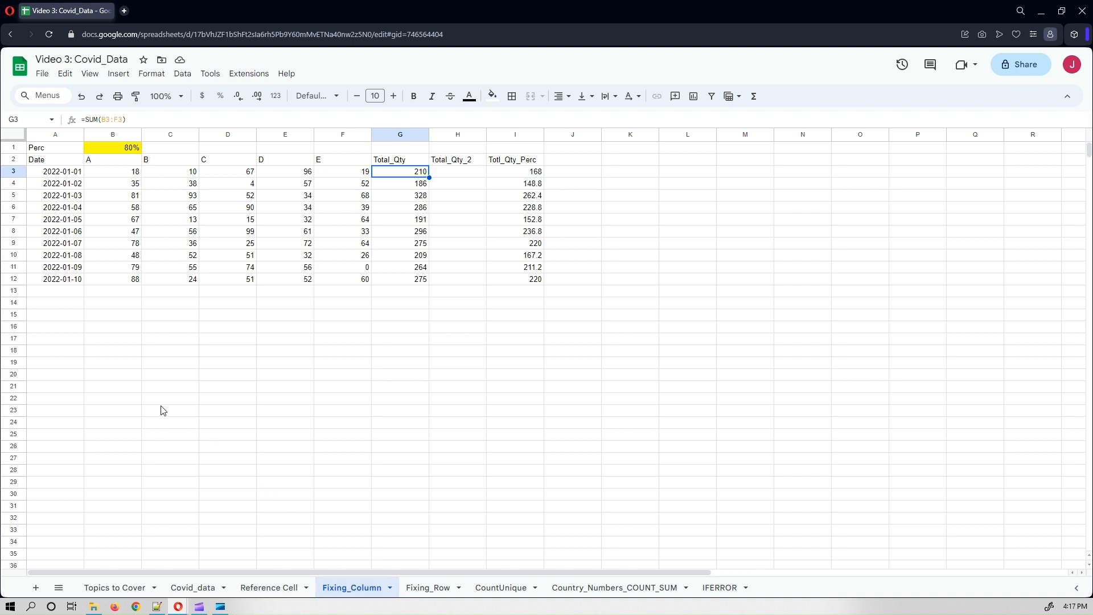
pyautogui.click(205, 353)
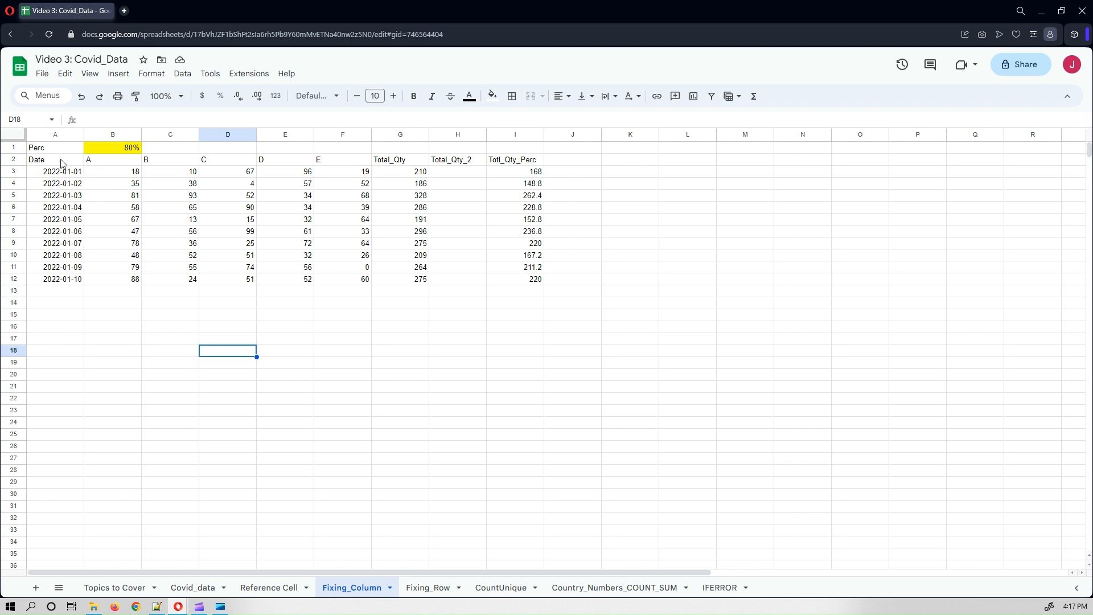
pyautogui.moveTo(64, 164); pyautogui.dragTo(345, 283)
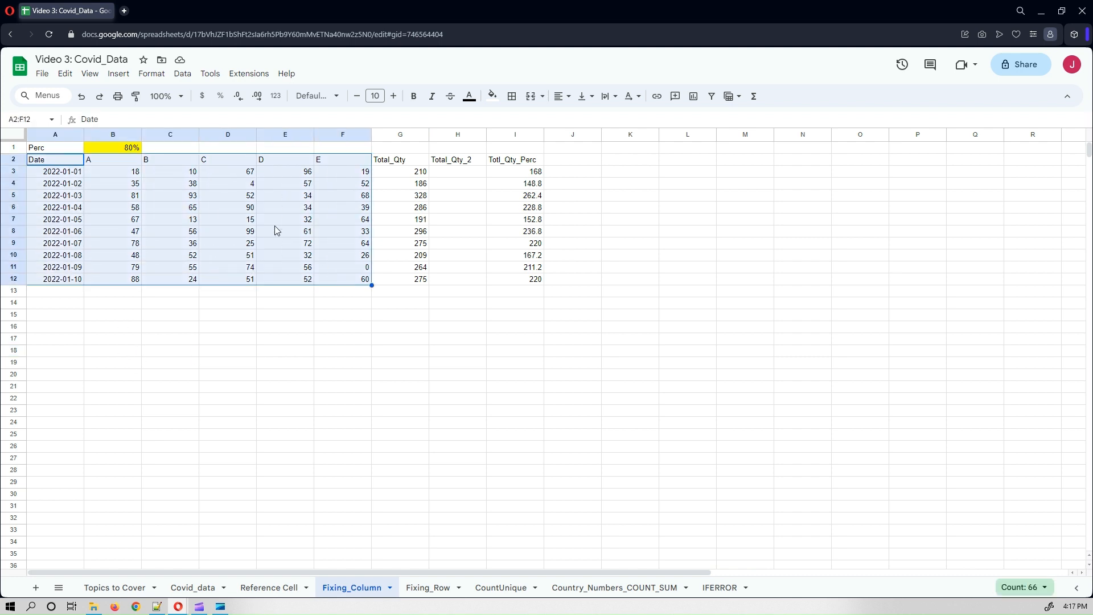
# Go through the headers A to E and their quantities for the first date in row 3, ending at cell B3.
pyautogui.click(121, 163)
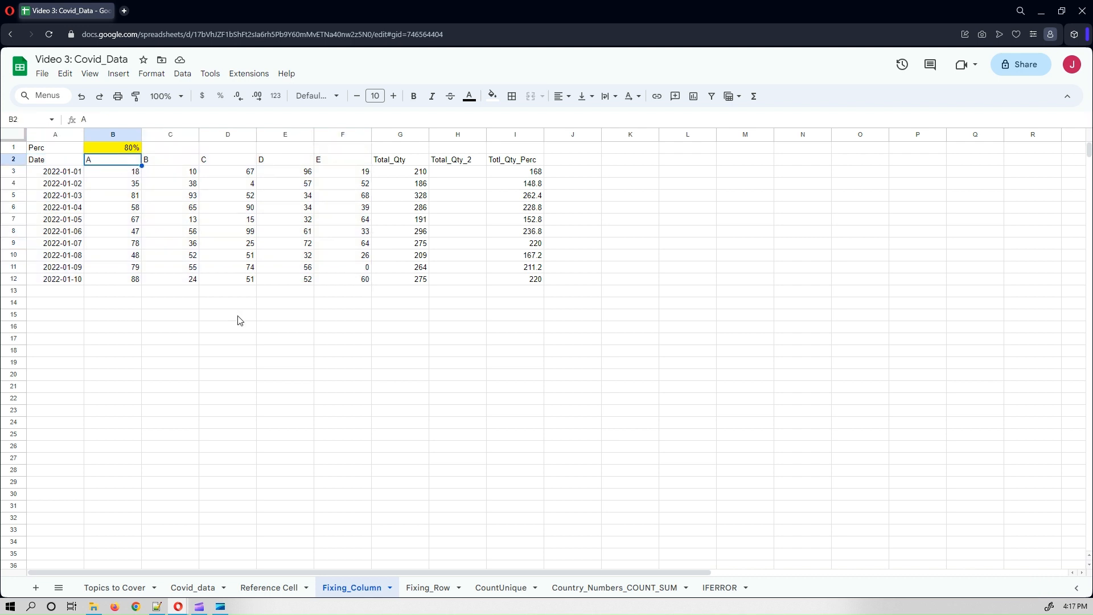
pyautogui.press('Right')
pyautogui.press('Left')
pyautogui.press('Down')
pyautogui.press('Left')
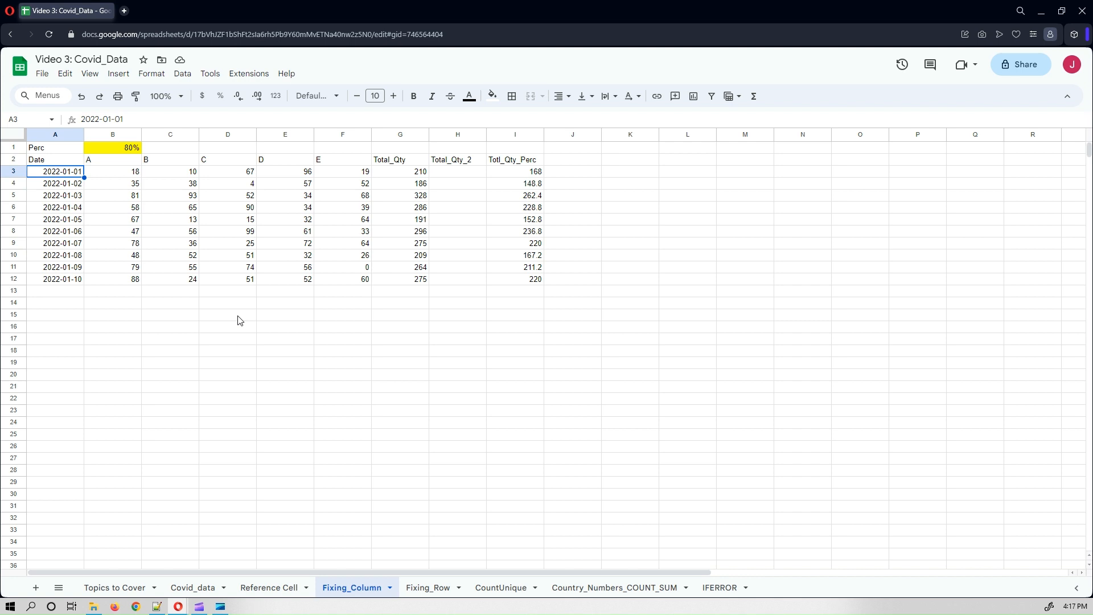
pyautogui.press('Right')
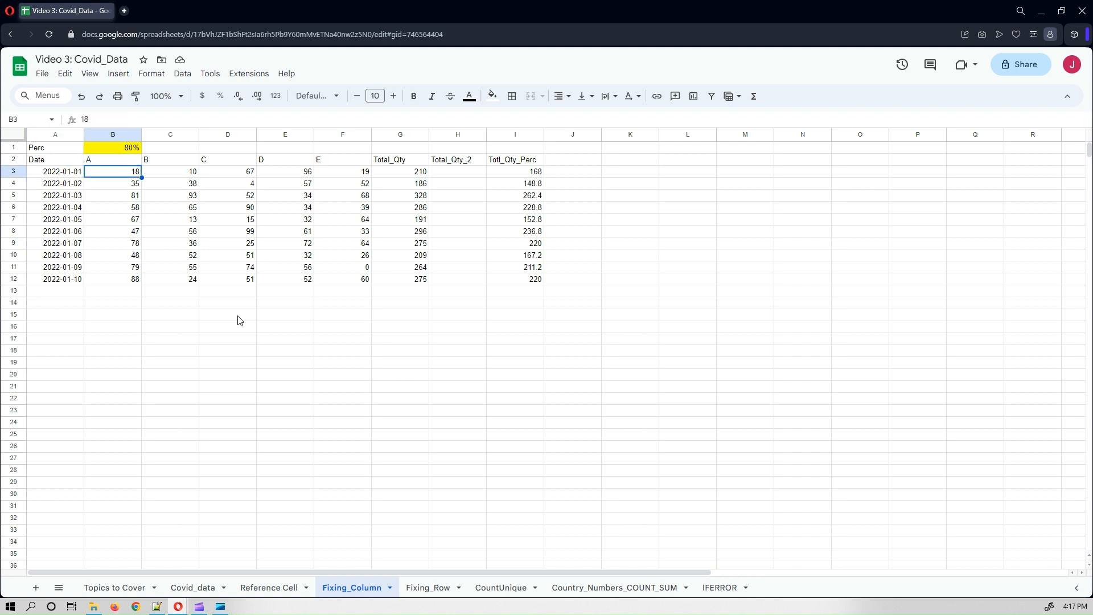
pyautogui.press('Right')
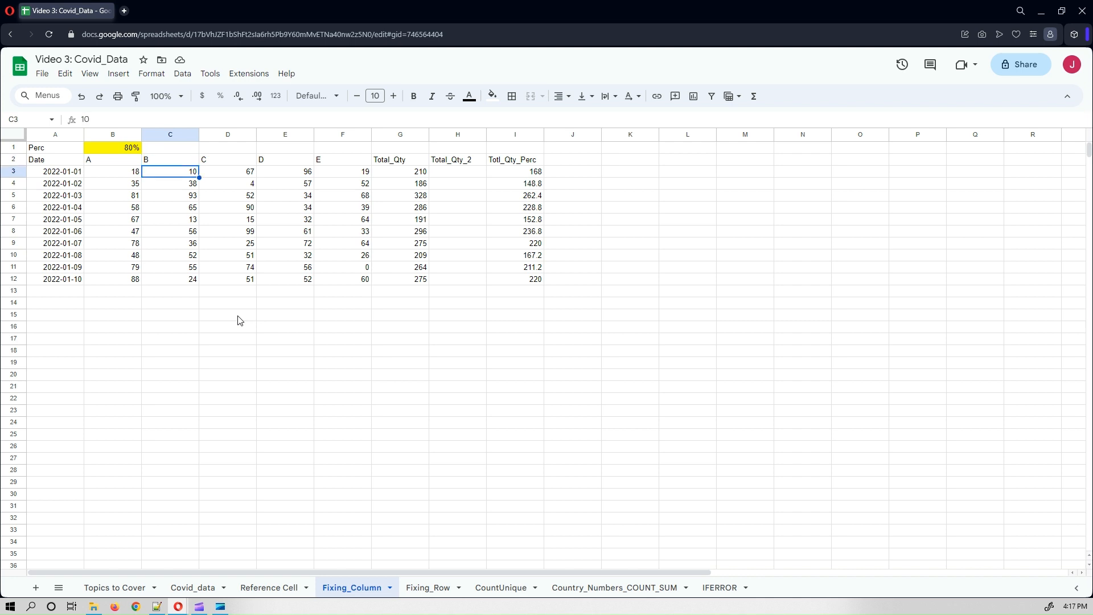
pyautogui.press('Right')
pyautogui.press('Up')
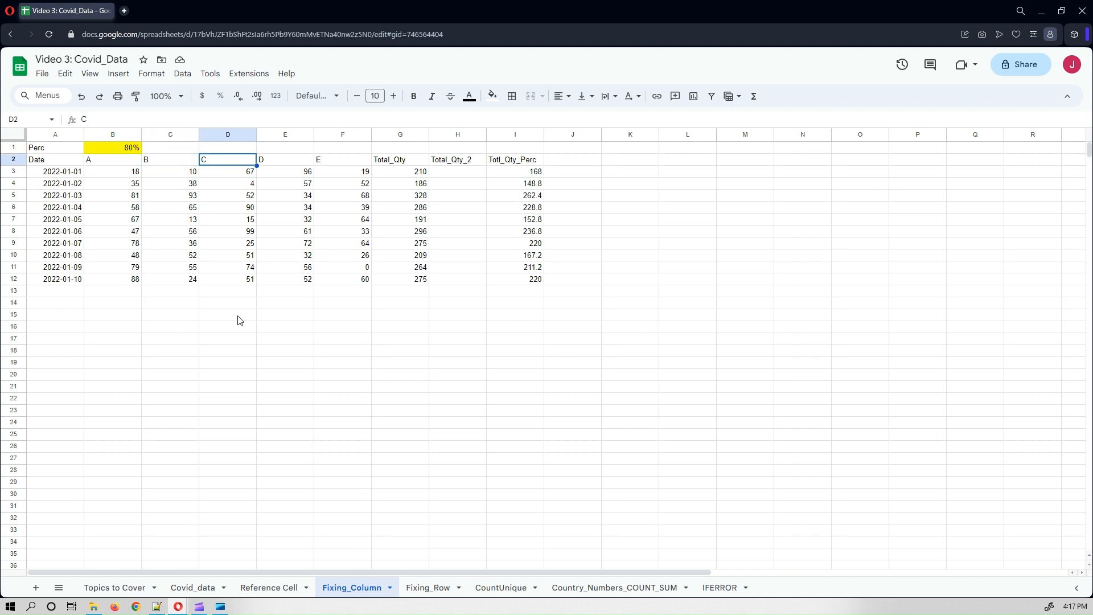
pyautogui.press('Down')
pyautogui.press('Right')
pyautogui.press('Up')
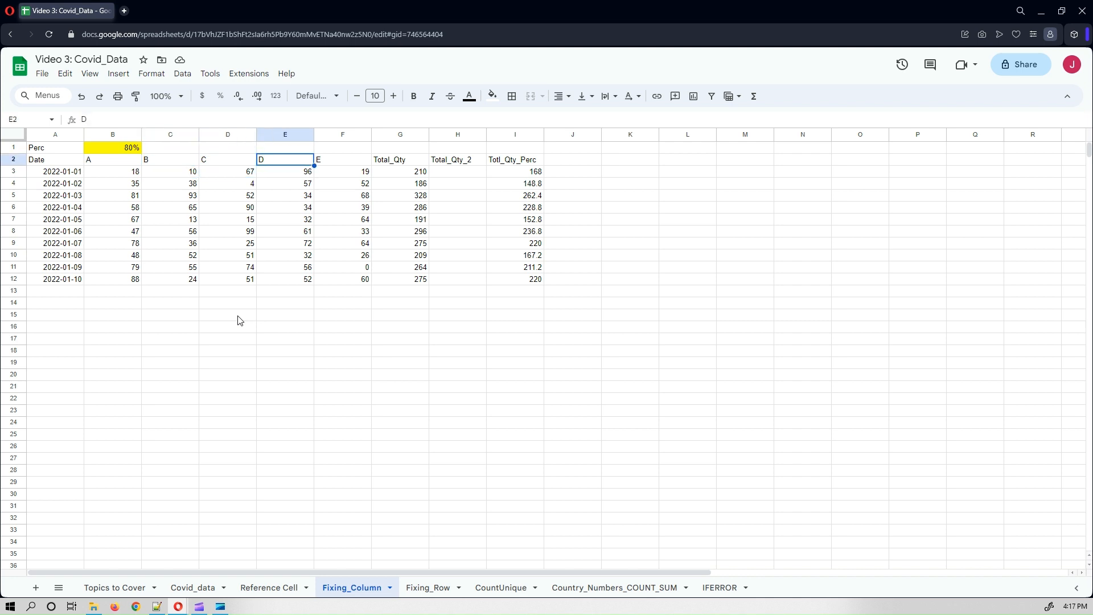
pyautogui.press('Down')
pyautogui.press('Right')
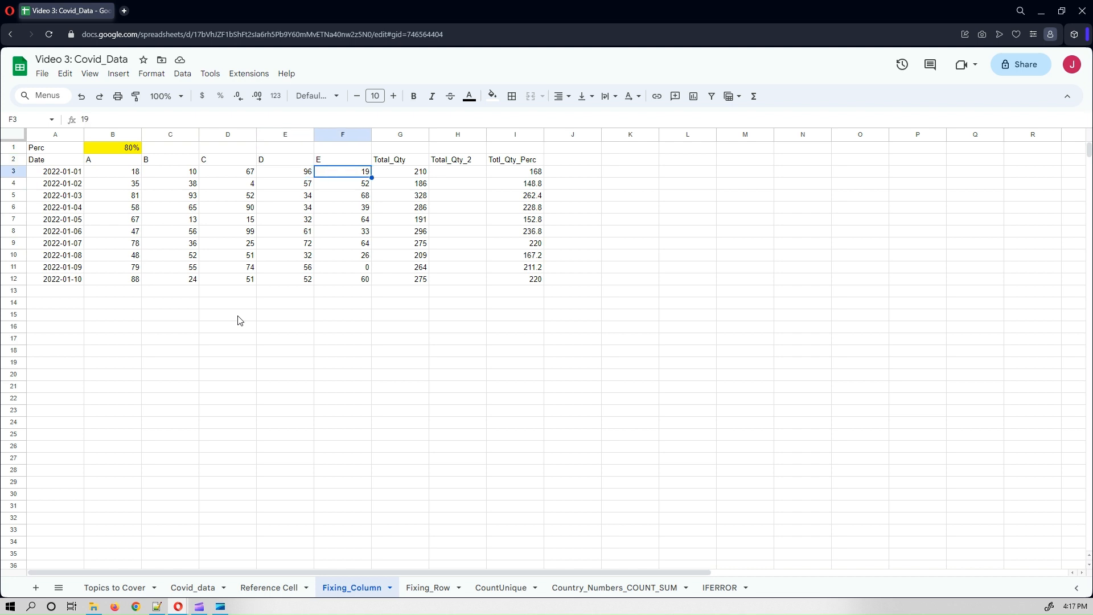
pyautogui.press('Up')
pyautogui.press('Down')
pyautogui.press('Left')
pyautogui.press('Left')
pyautogui.press('Left')
pyautogui.press('Left')
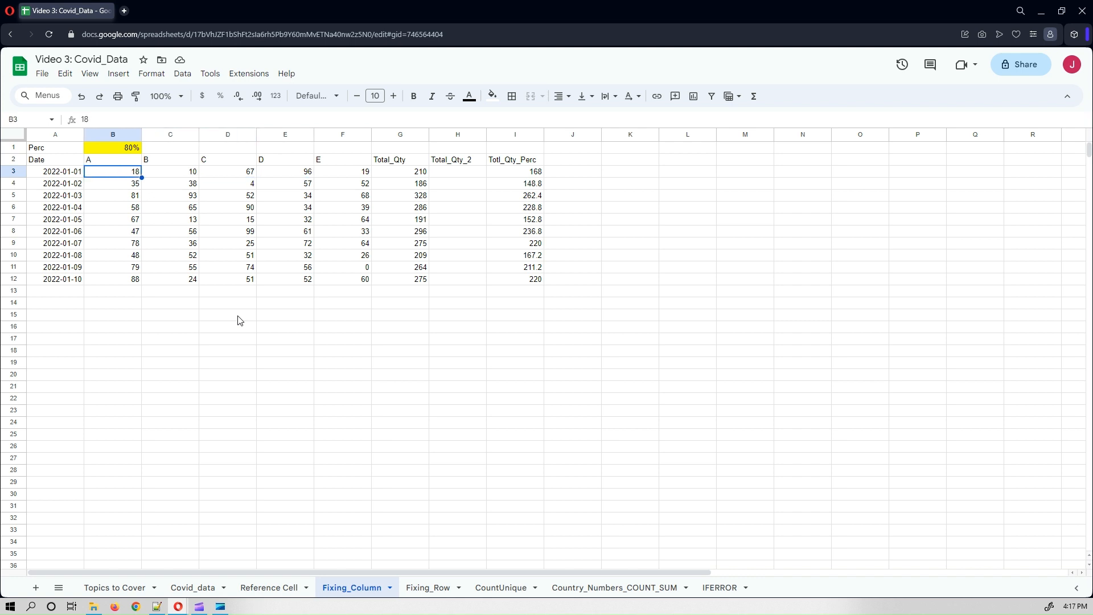
# Go through the first date's quantities from B3 to F3 and back to B3.
pyautogui.press('Right')
pyautogui.press('Right')
pyautogui.press('Right')
pyautogui.press('Right')
pyautogui.press('Right')
pyautogui.press('Left')
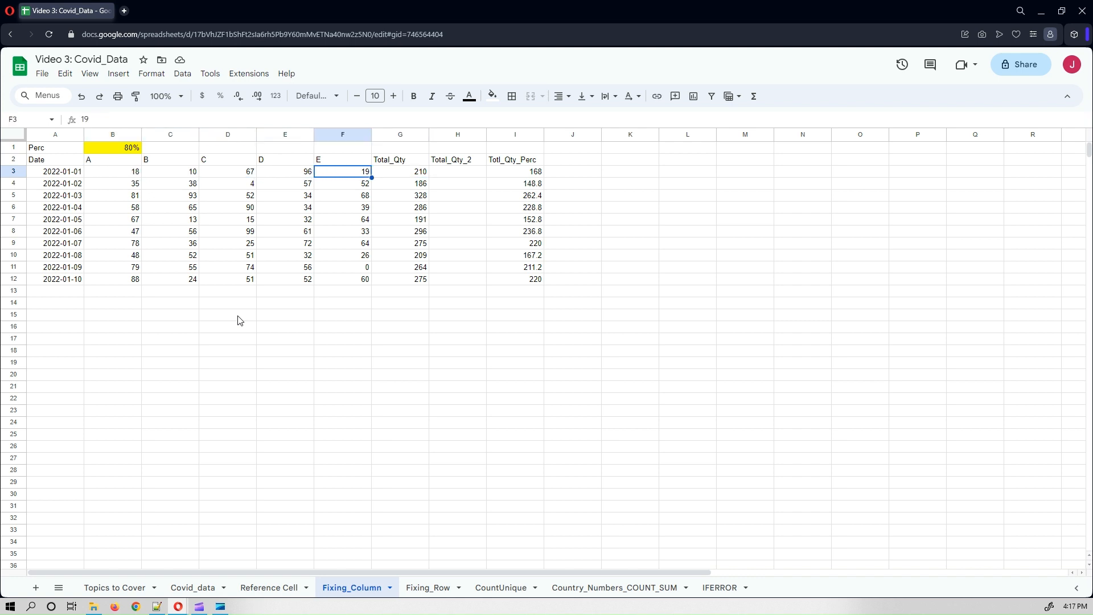
pyautogui.press('Left')
pyautogui.press('Left')
pyautogui.press('Left')
pyautogui.press('Left')
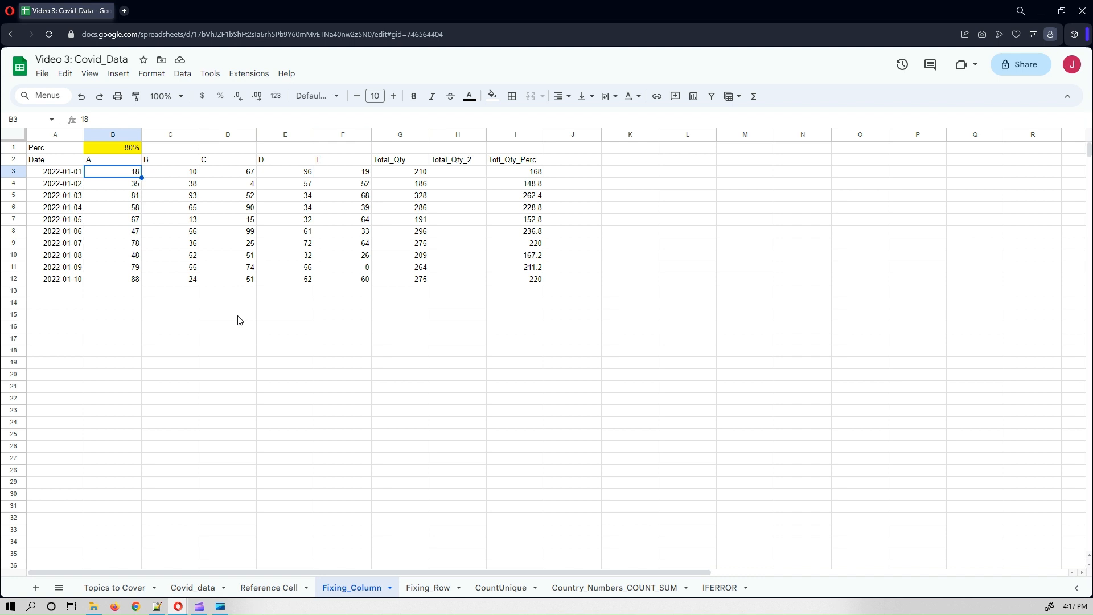
# Examine the Total_Qty formula in G3 and the range of cells it sums.
pyautogui.press('Right')
pyautogui.press('Right')
pyautogui.press('Right')
pyautogui.press('Right')
pyautogui.press('Right')
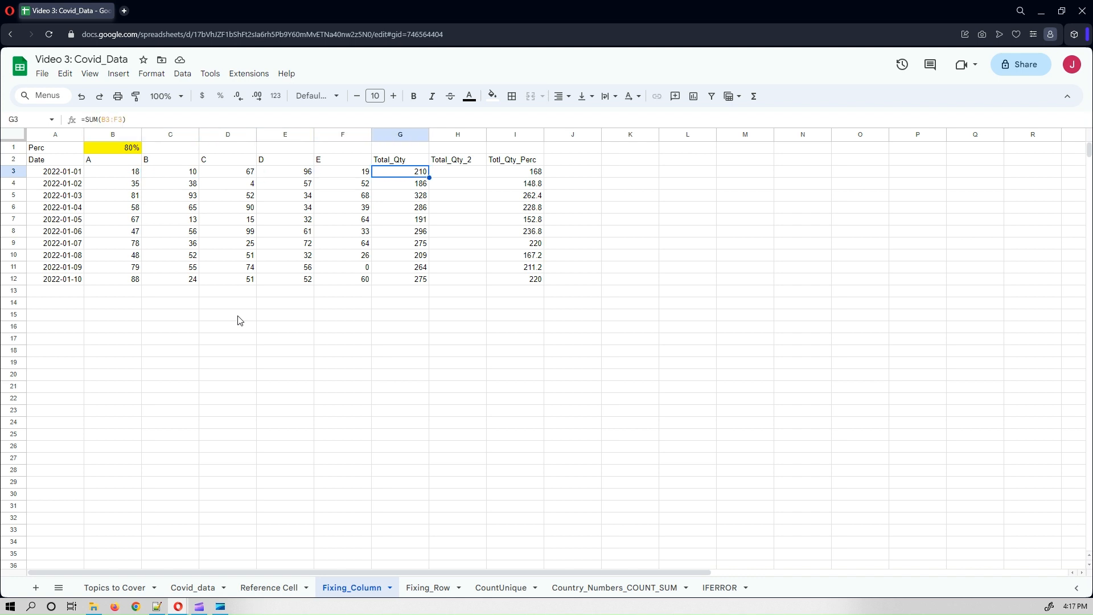
pyautogui.click(145, 121)
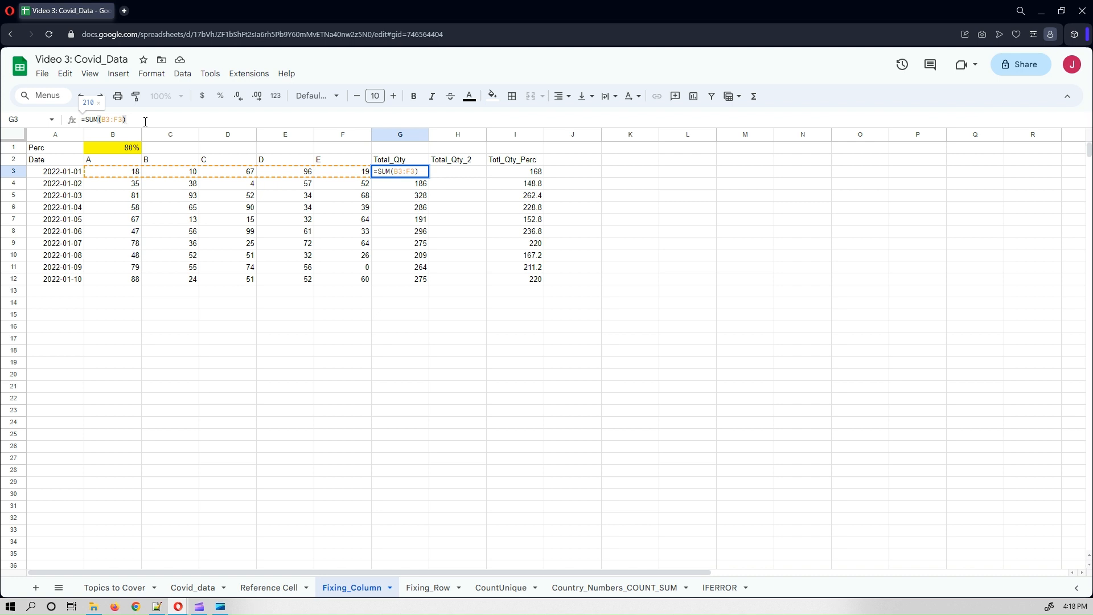
pyautogui.press('Return')
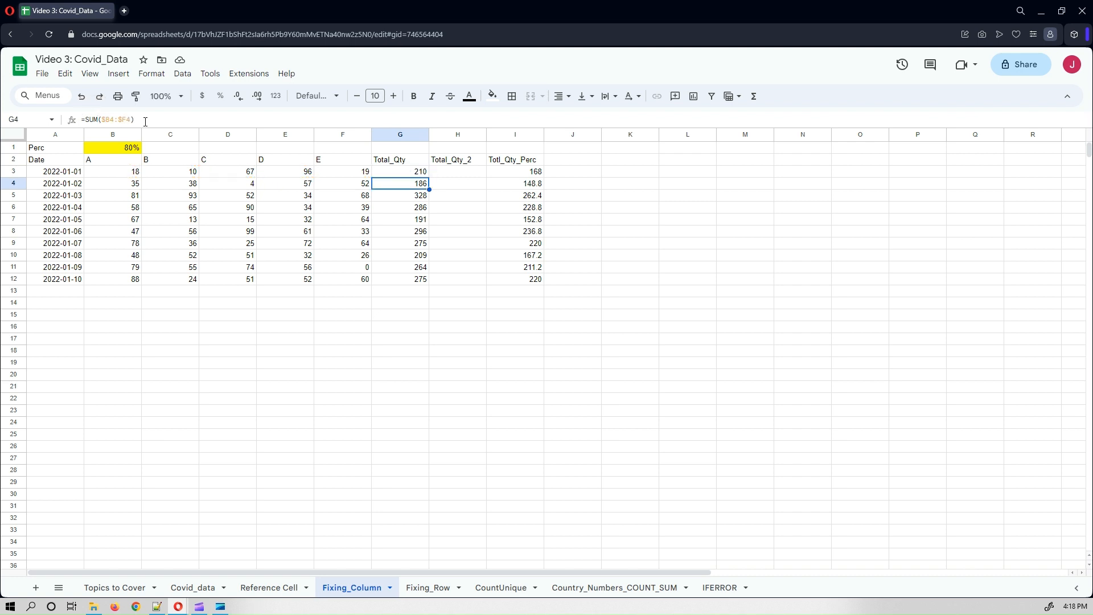
# Fill the Total_Qty formula from G3 across to H3 and inspect the range the copied formula sums.
pyautogui.click(406, 177)
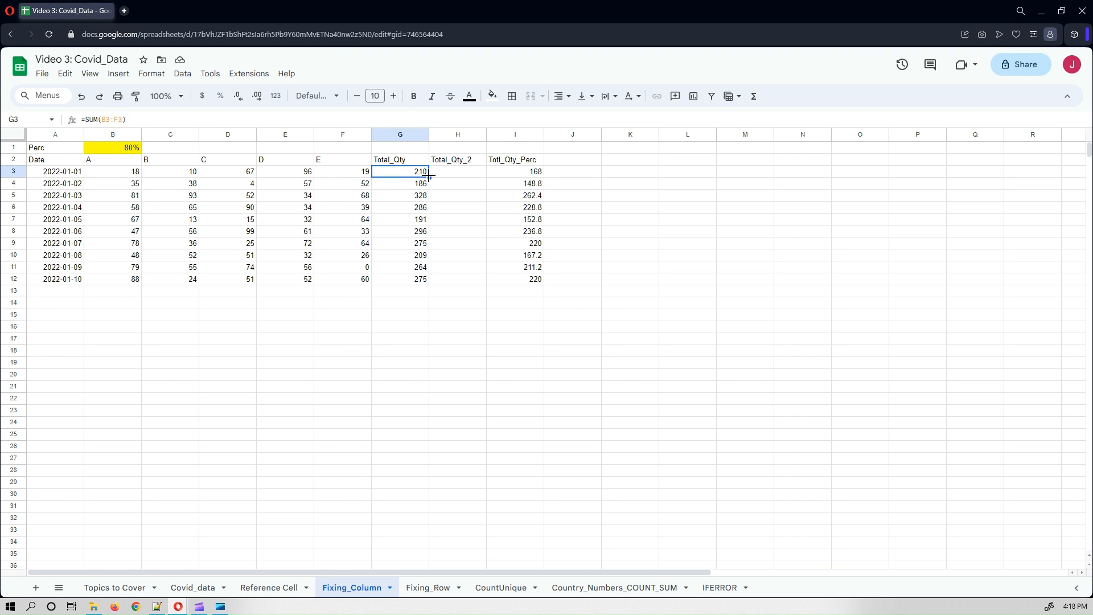
pyautogui.moveTo(429, 177); pyautogui.dragTo(478, 245)
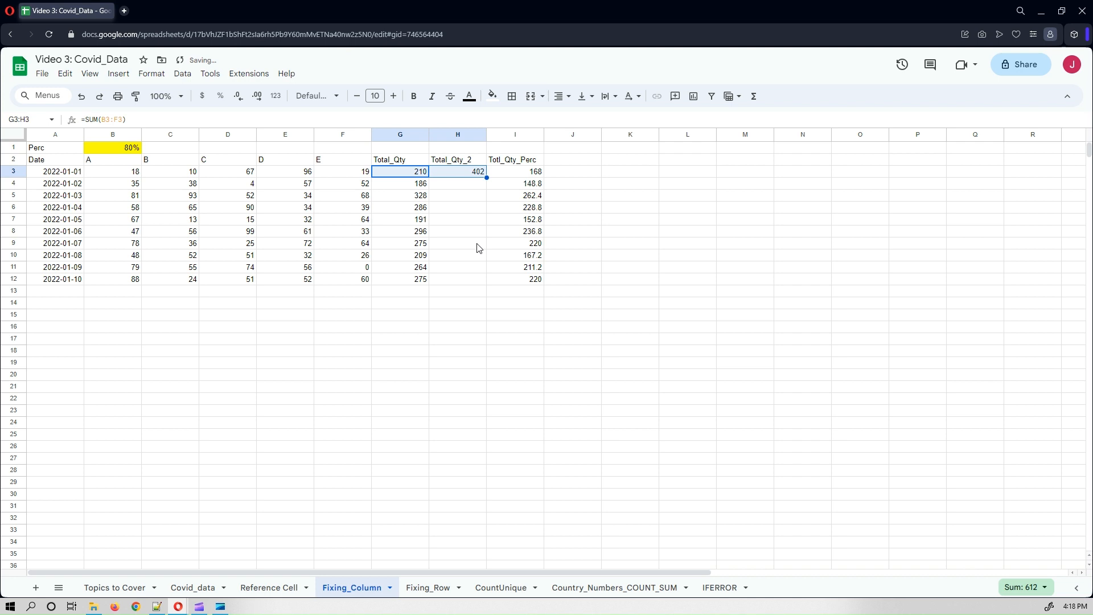
pyautogui.click(460, 177)
pyautogui.click(146, 118)
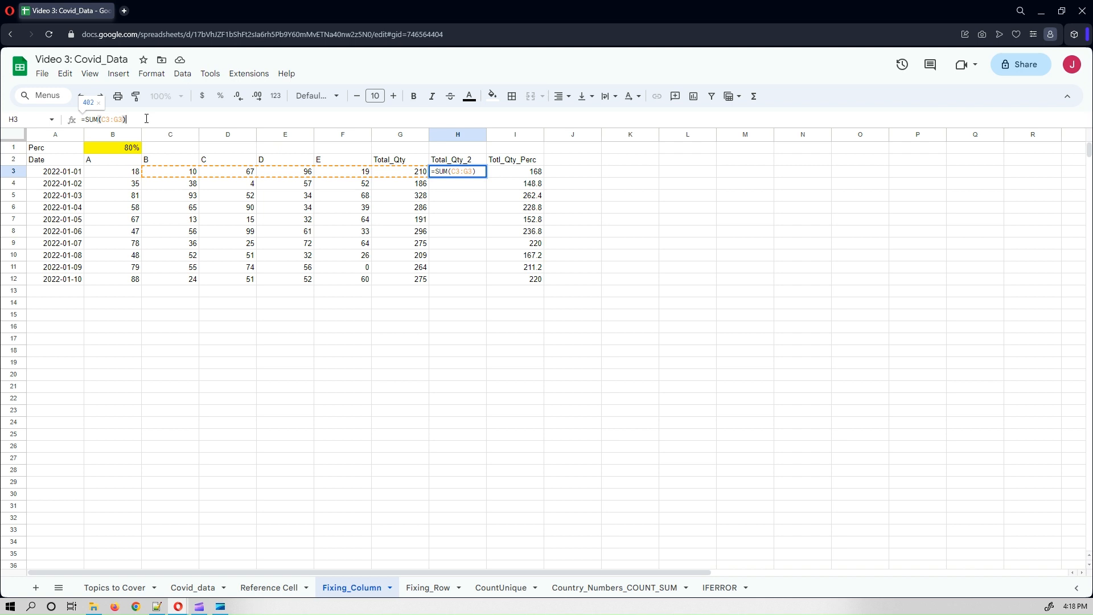
pyautogui.press('Return')
# Compare the ranges summed in G3 and H3, and check the first and last quantity cells B3 and F3.
pyautogui.press('Left')
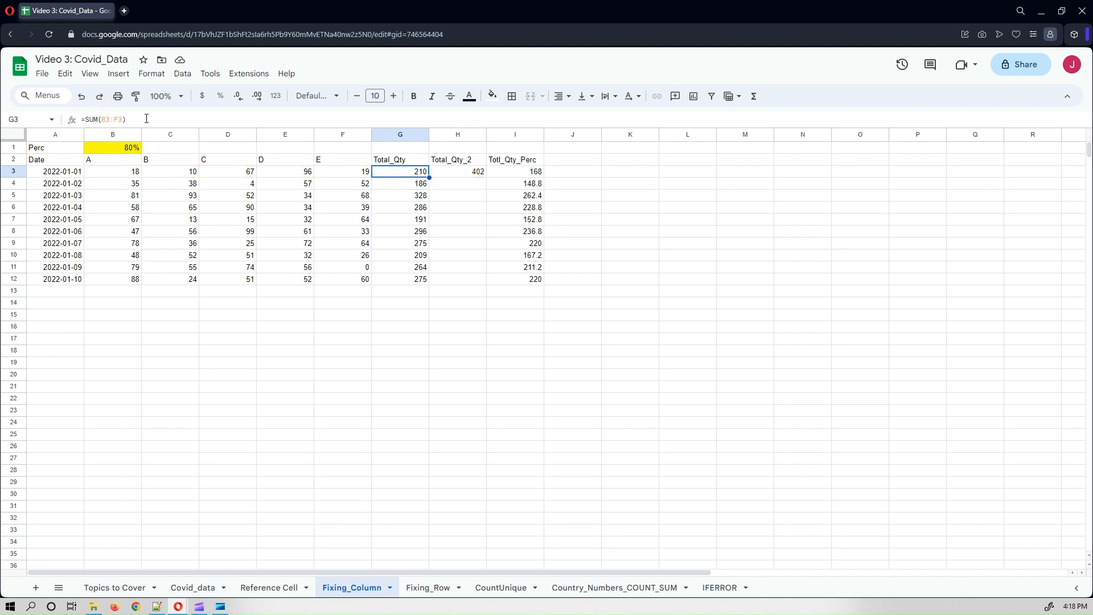
pyautogui.click(146, 118)
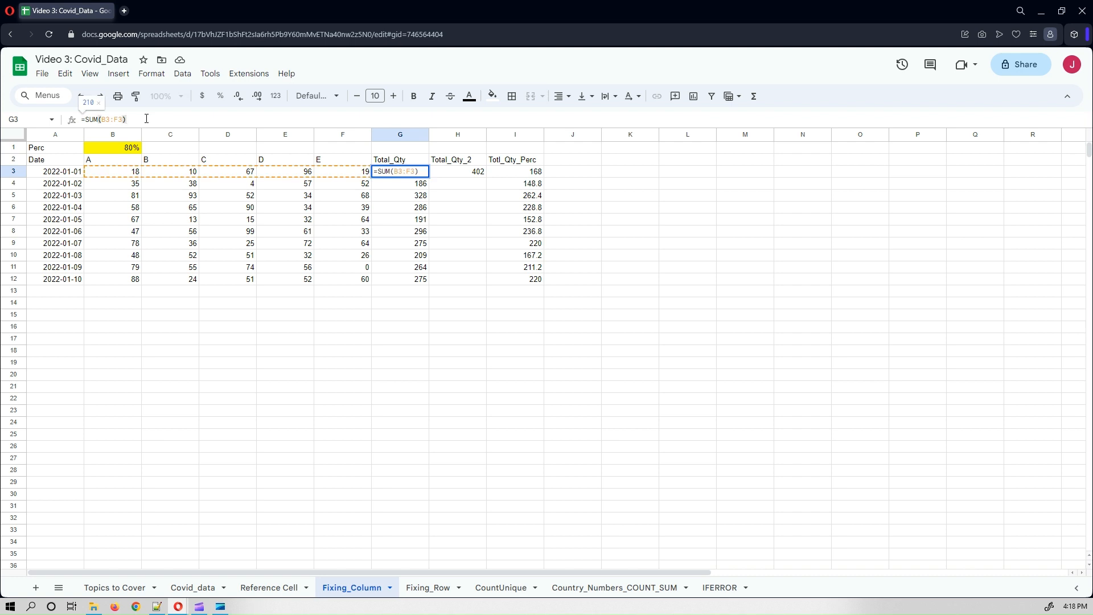
pyautogui.press('Escape')
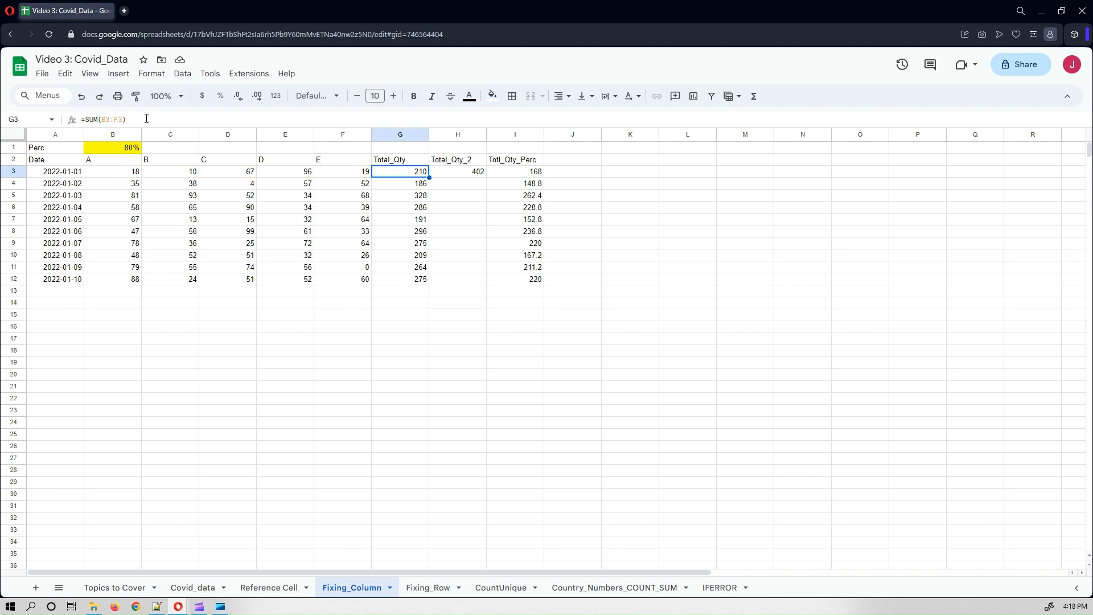
pyautogui.click(461, 178)
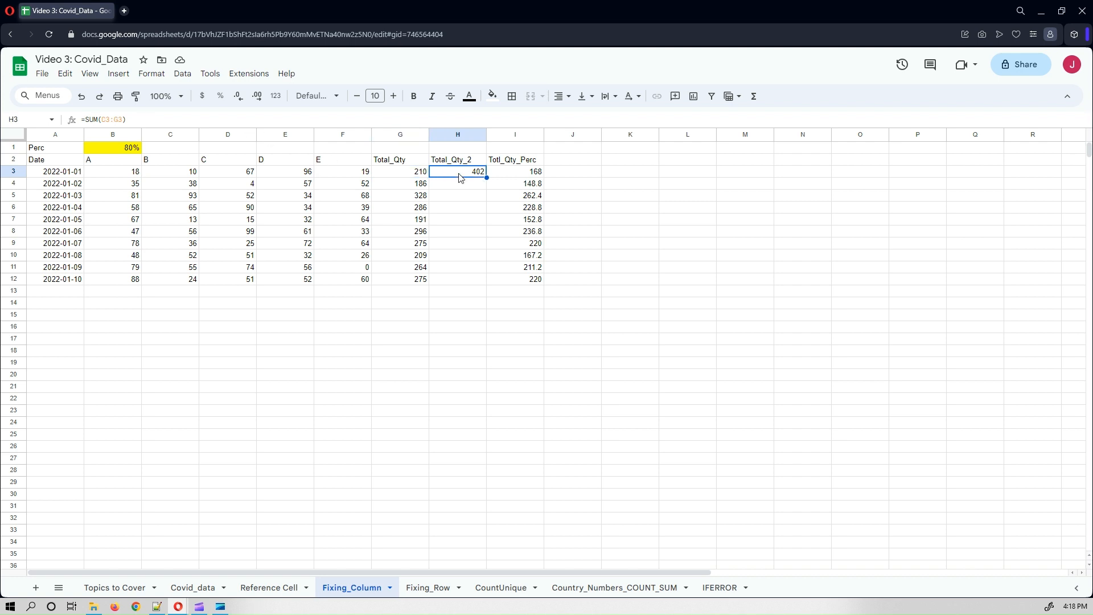
pyautogui.click(140, 118)
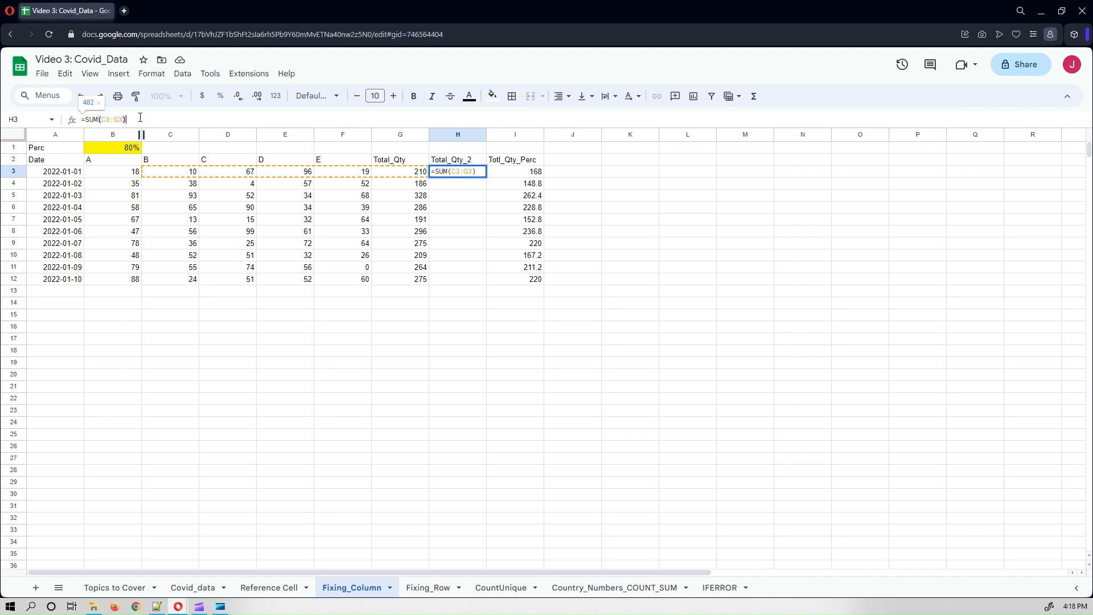
pyautogui.press('Escape')
pyautogui.click(132, 176)
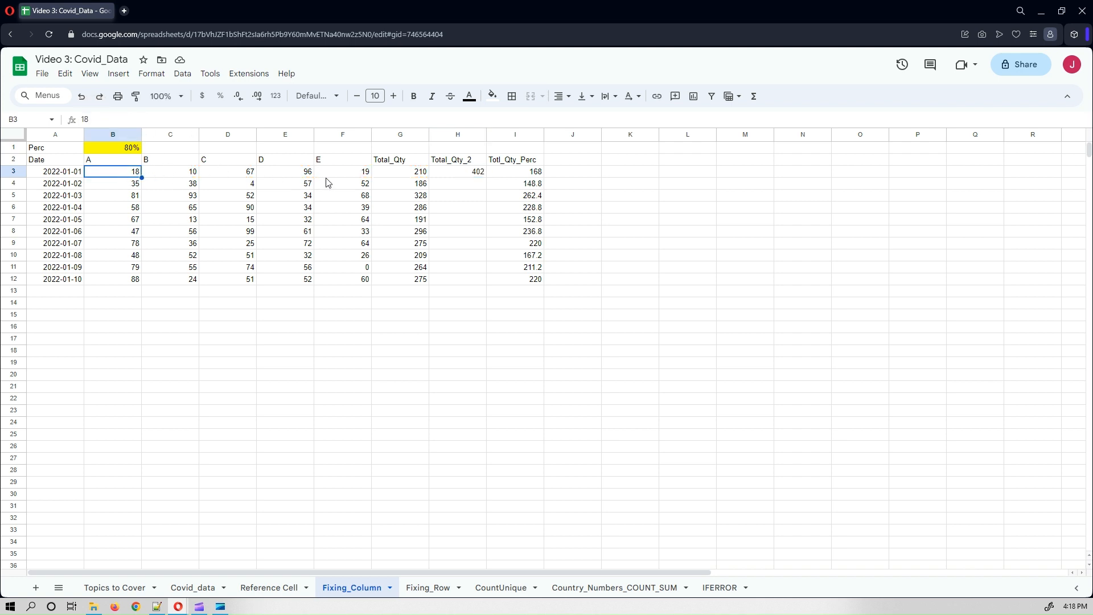
pyautogui.click(357, 175)
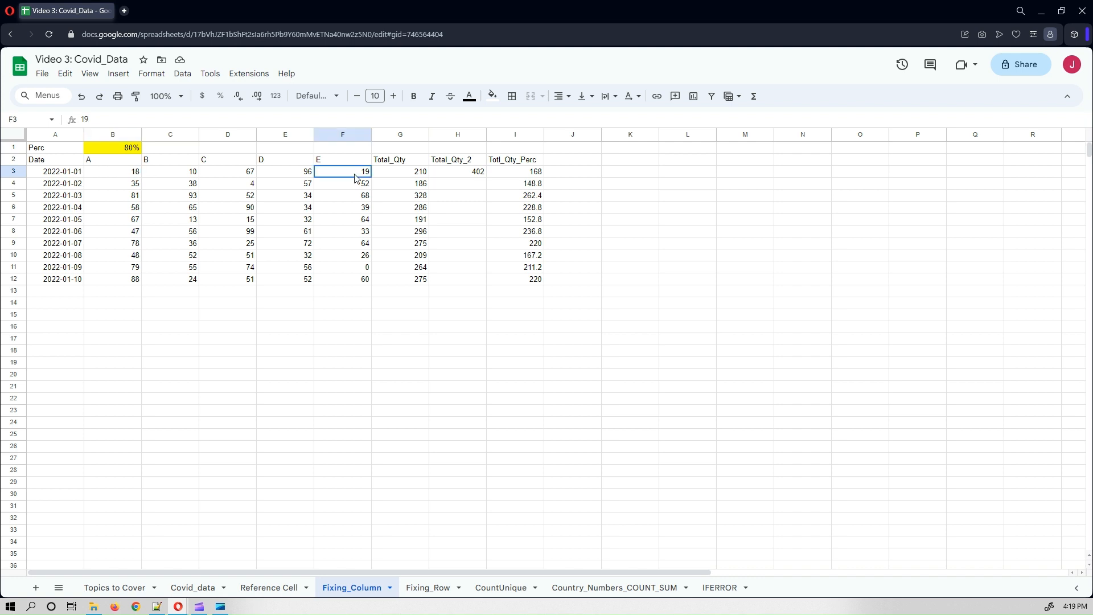
pyautogui.click(104, 176)
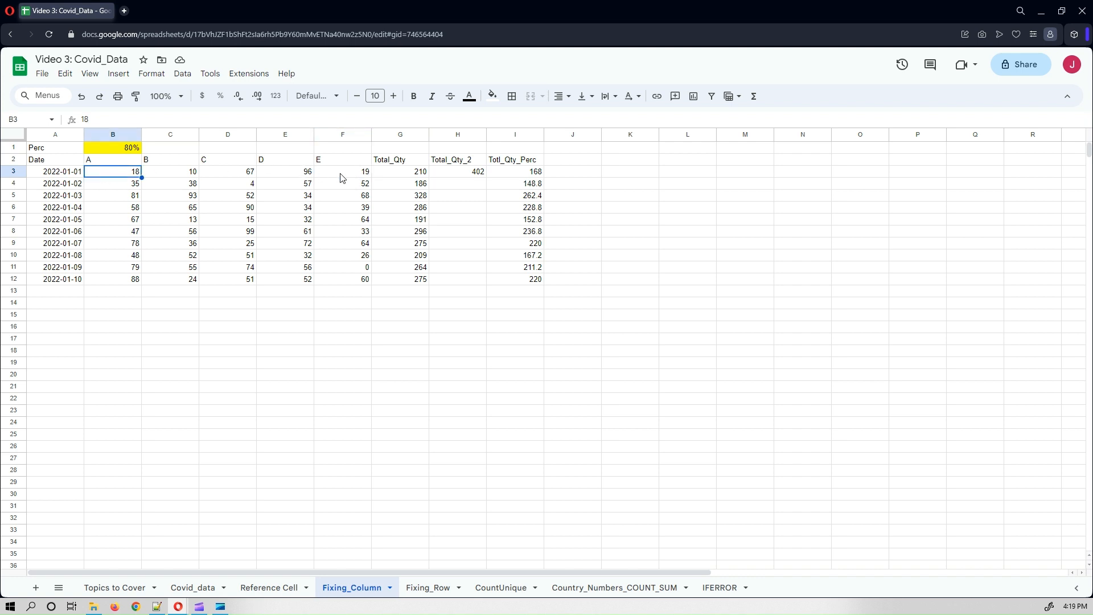
# Compare the Total_Qty formula in G3 with the one in G4, examining how G4 fixes its columns.
pyautogui.click(406, 179)
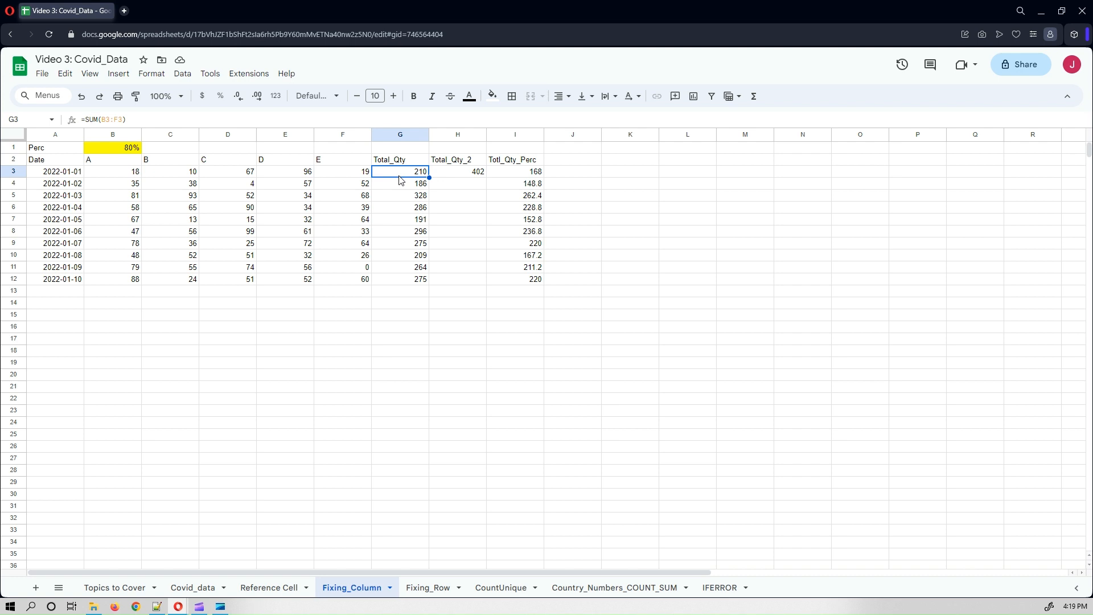
pyautogui.click(401, 181)
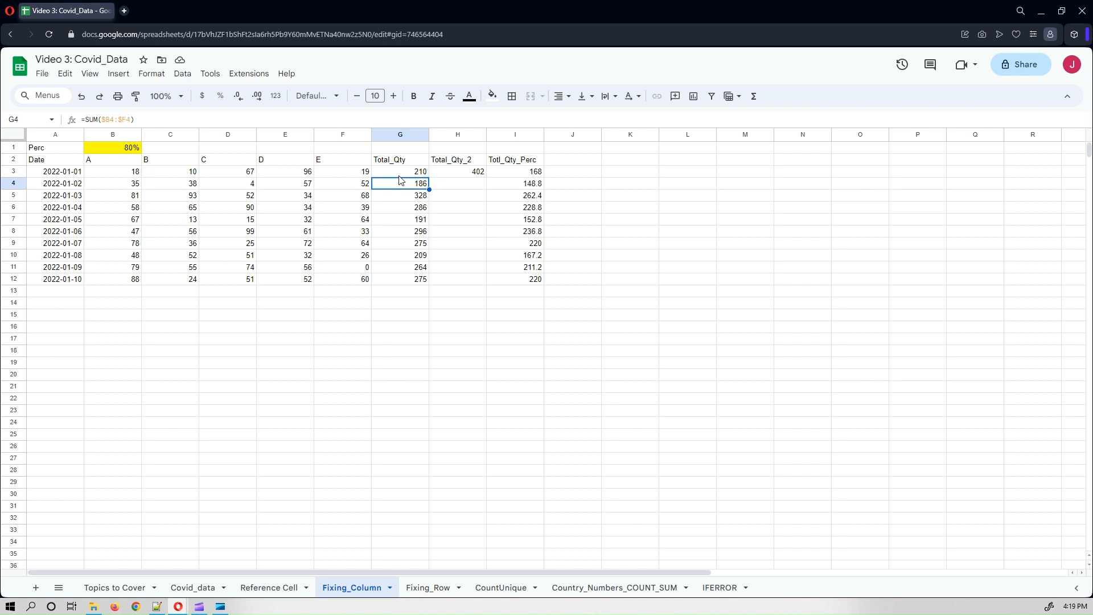
pyautogui.click(142, 119)
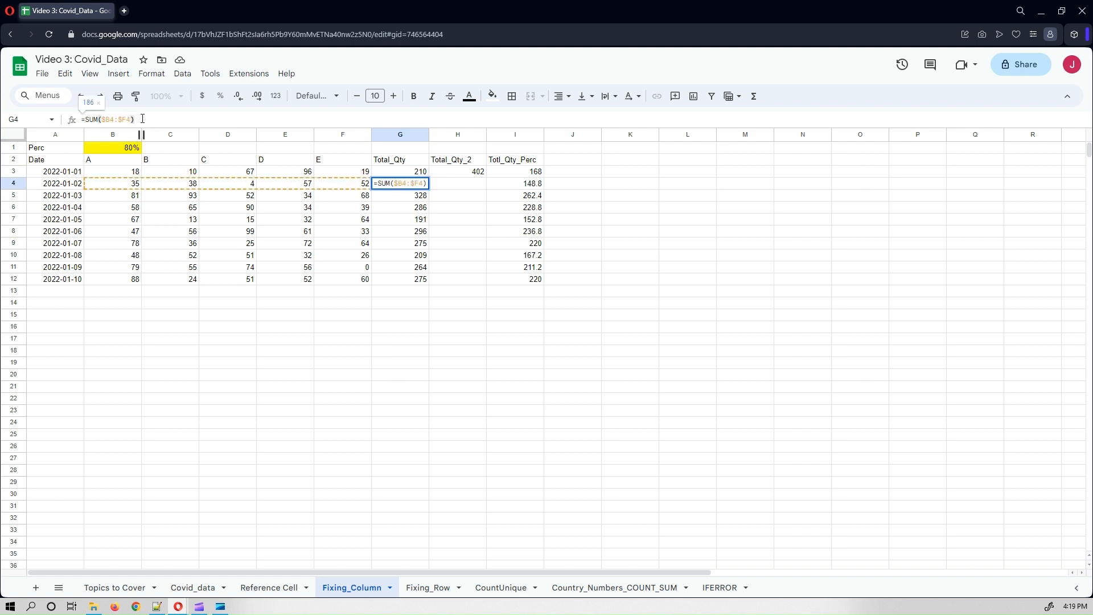
pyautogui.press('Escape')
pyautogui.press('Up')
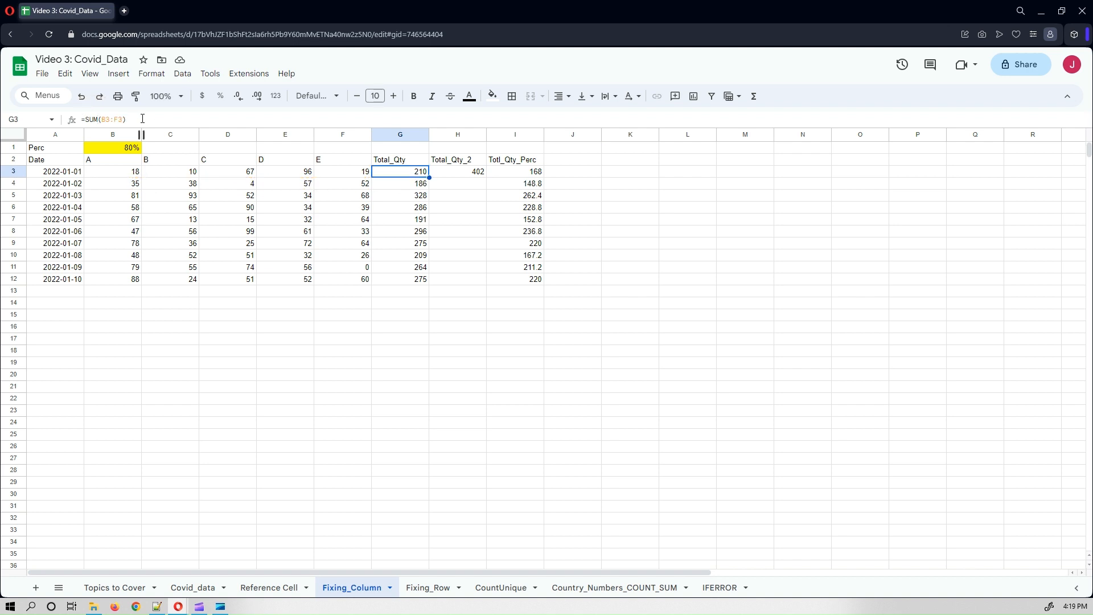
pyautogui.press('Down')
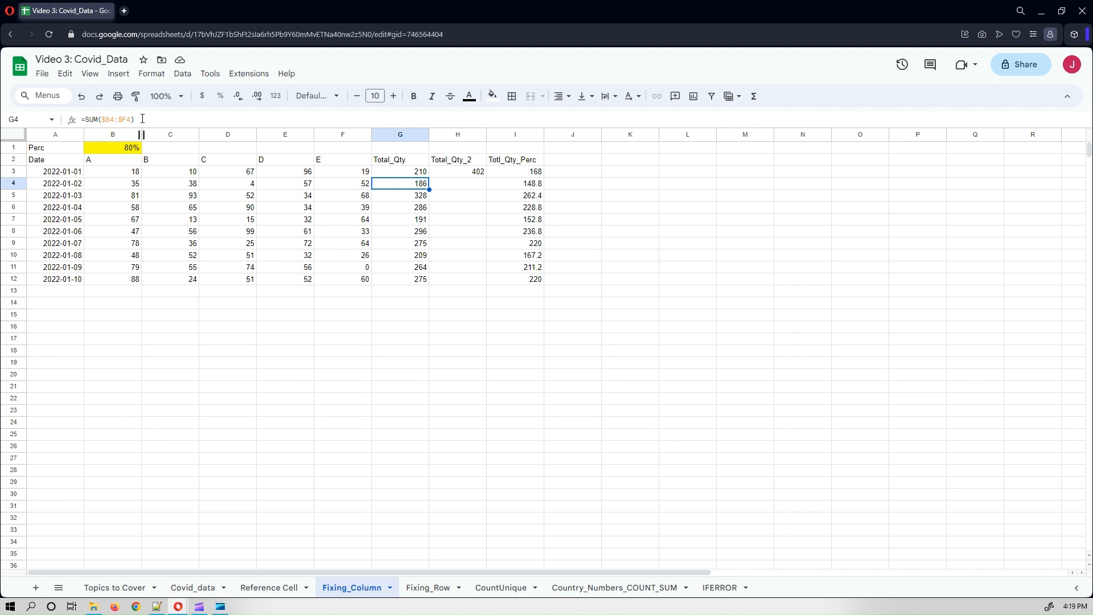
pyautogui.click(142, 119)
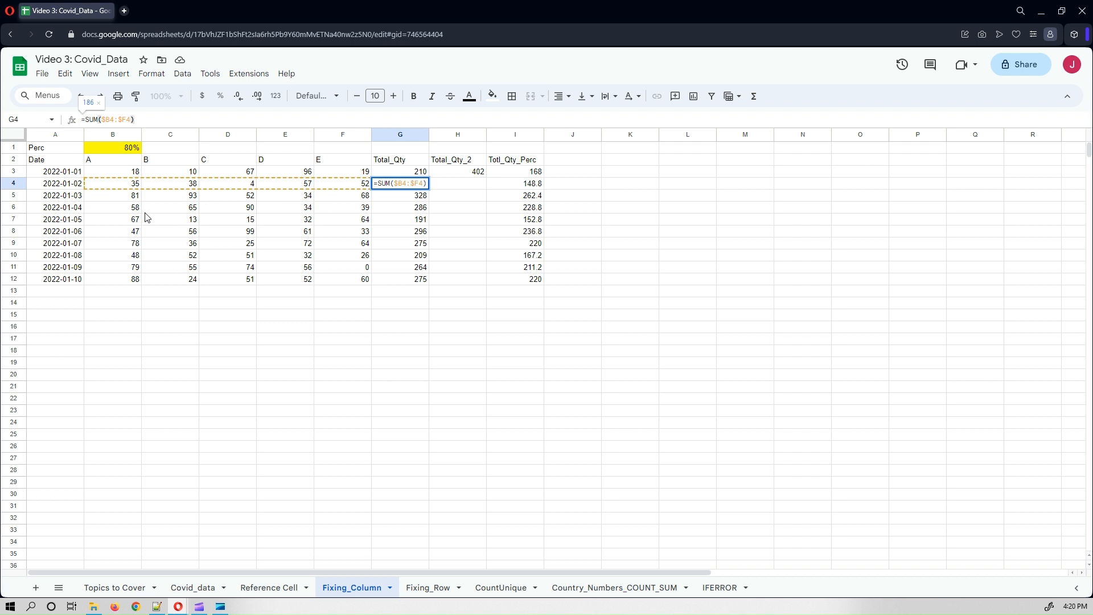
pyautogui.press('Return')
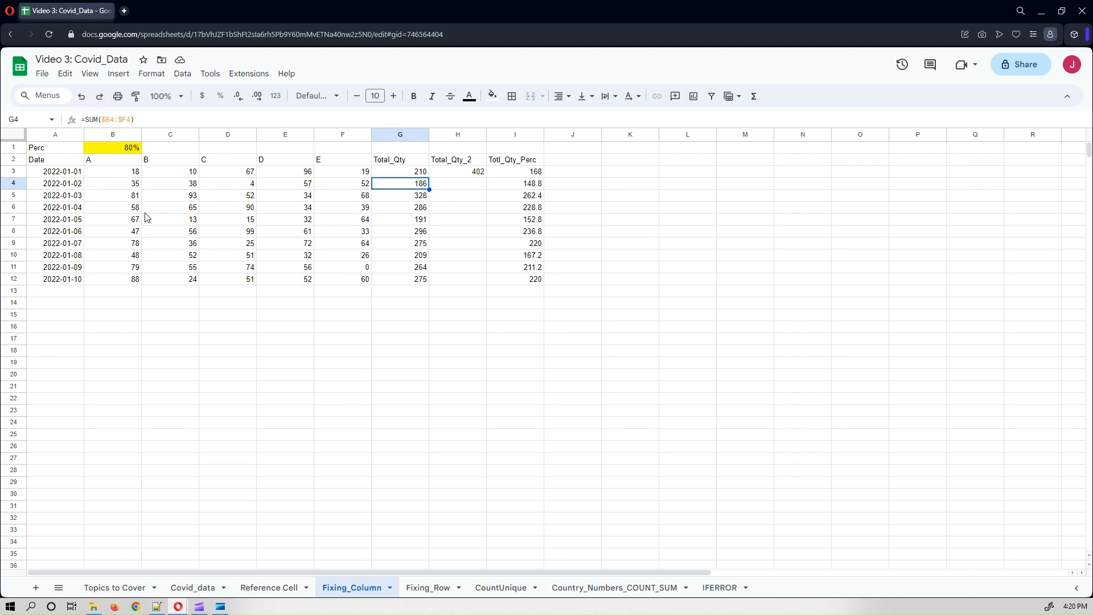
# Fill the fixed-column Total_Qty formula from G4 across to H4 in Total_Qty_2.
pyautogui.click(415, 174)
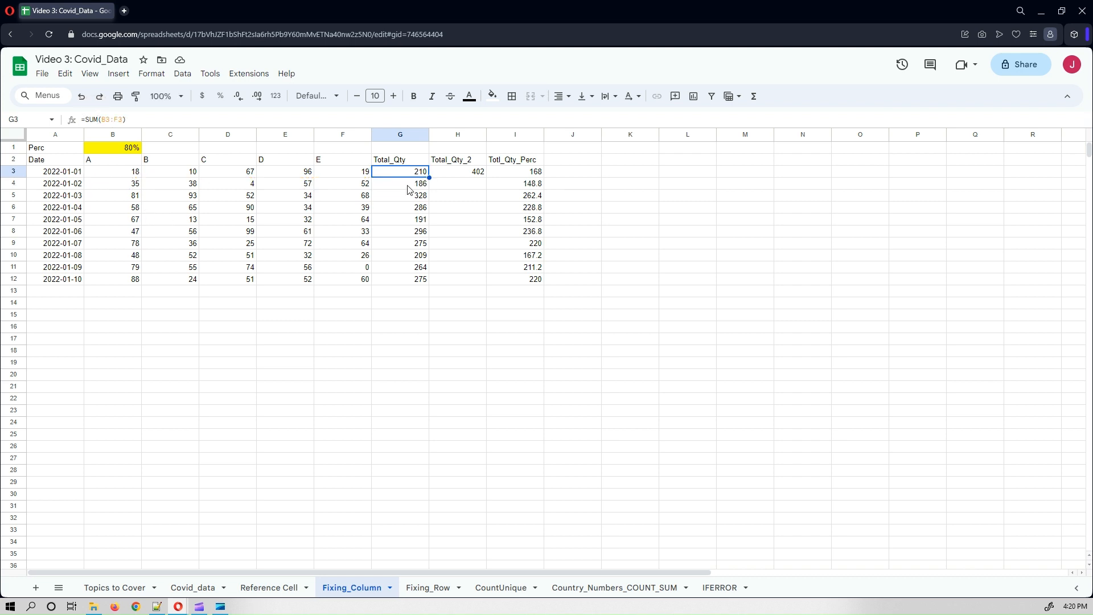
pyautogui.click(409, 190)
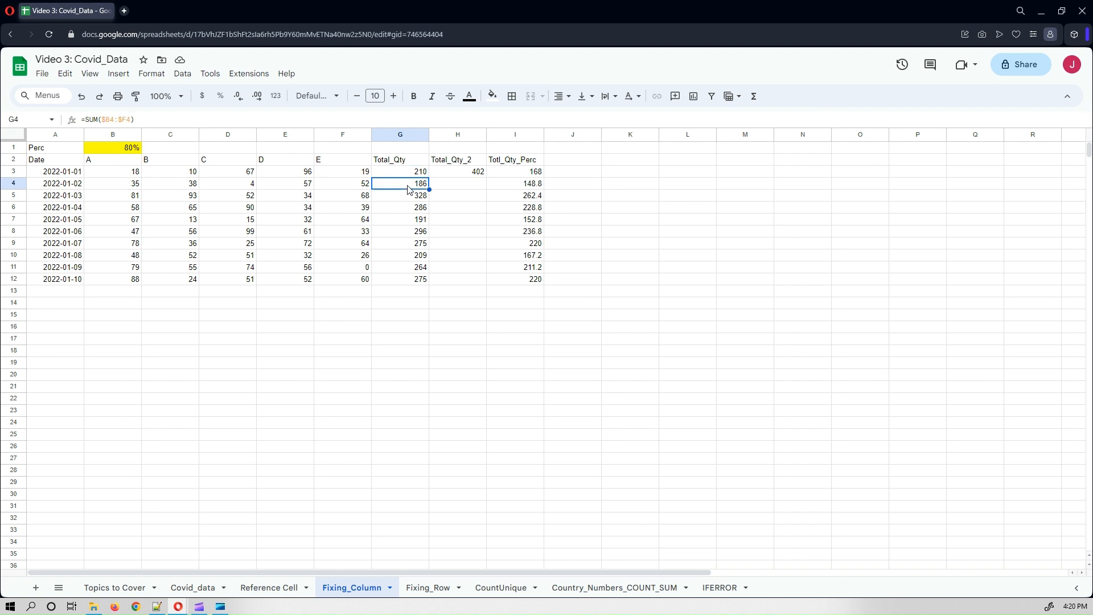
pyautogui.moveTo(430, 189); pyautogui.dragTo(466, 188)
pyautogui.click(480, 185)
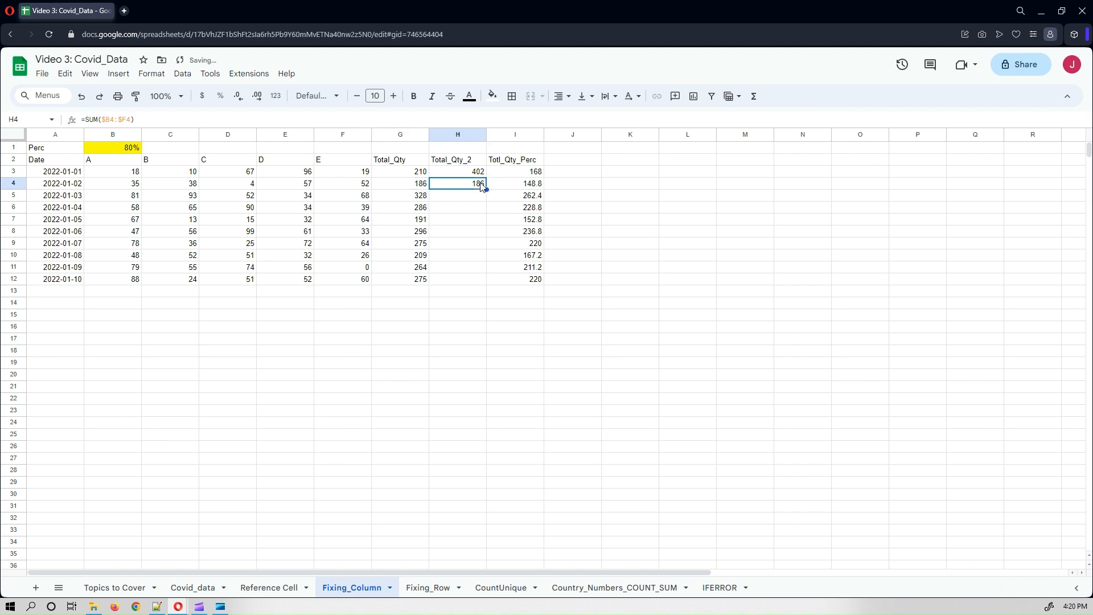
# Compare the copied formulas in H3 and H4 with the Total_Qty formulas in G3 and G4.
pyautogui.click(478, 173)
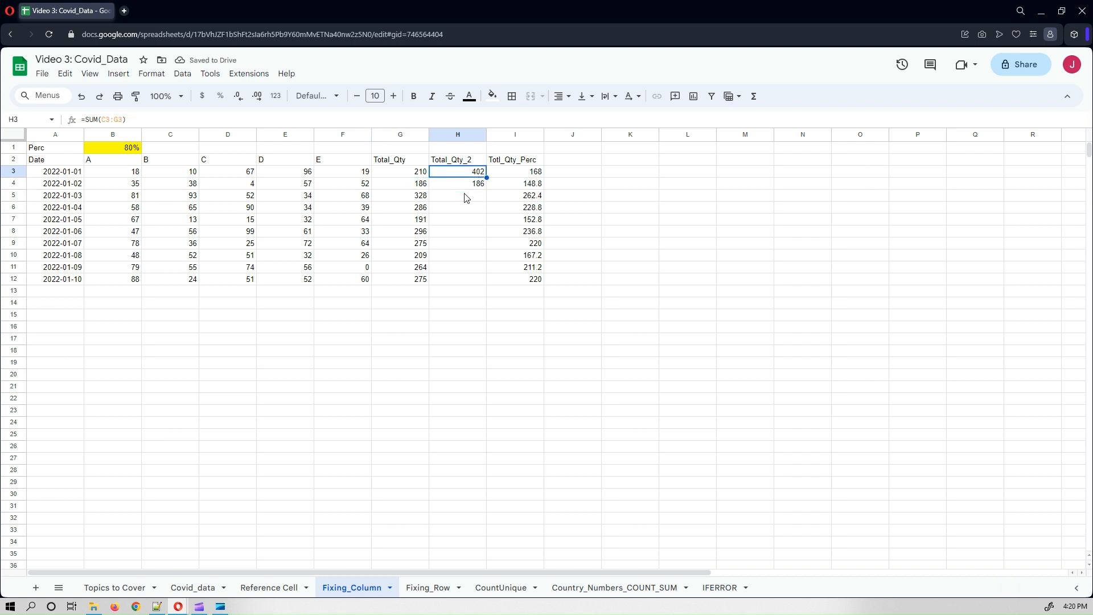
pyautogui.press('Down')
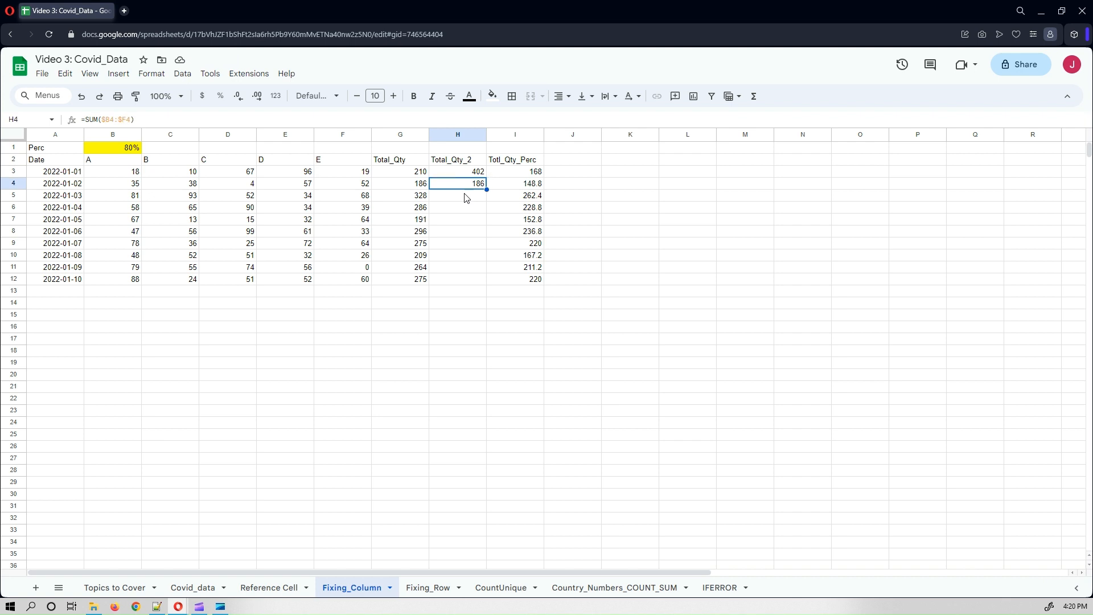
pyautogui.press('Up')
pyautogui.press('Left')
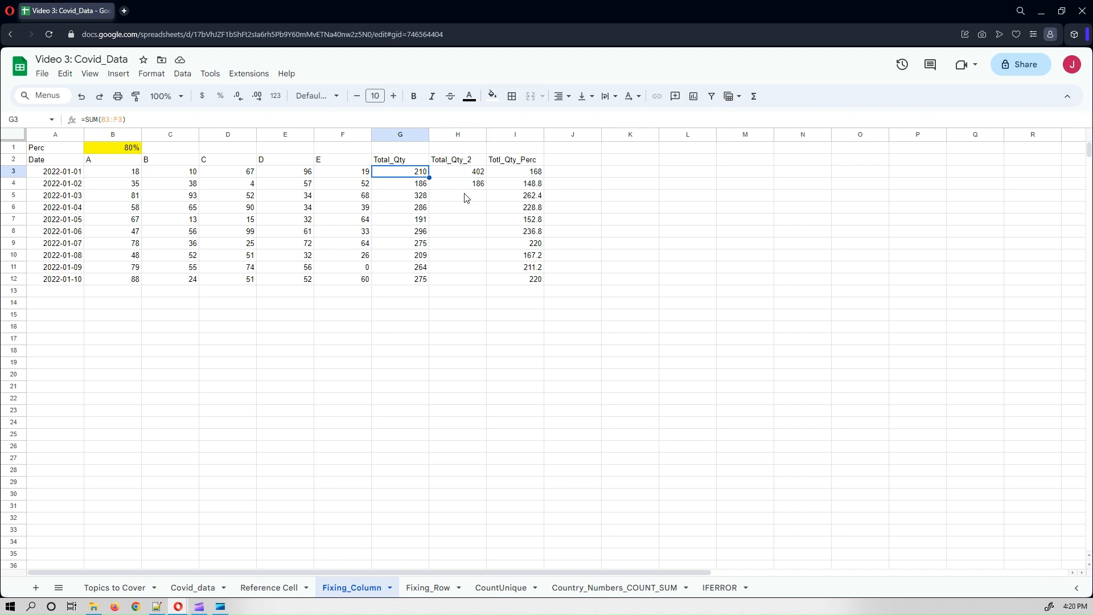
pyautogui.press('Down')
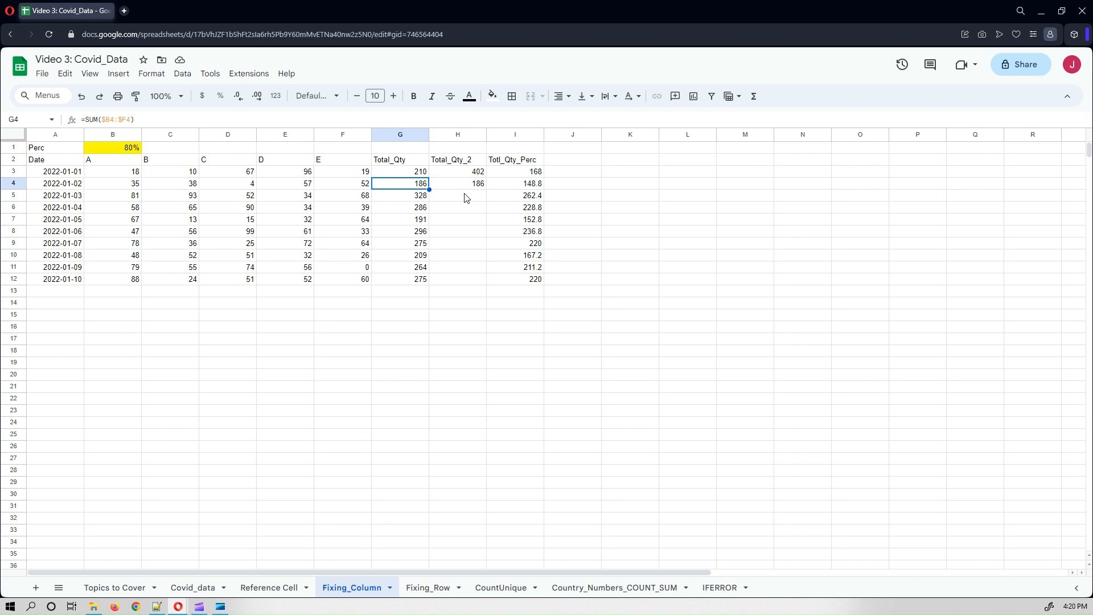
# Fix the columns in the G3 formula so that it reads =SUM($B3:$F3).
pyautogui.click(96, 132)
pyautogui.click(419, 190)
pyautogui.click(417, 177)
pyautogui.click(103, 121)
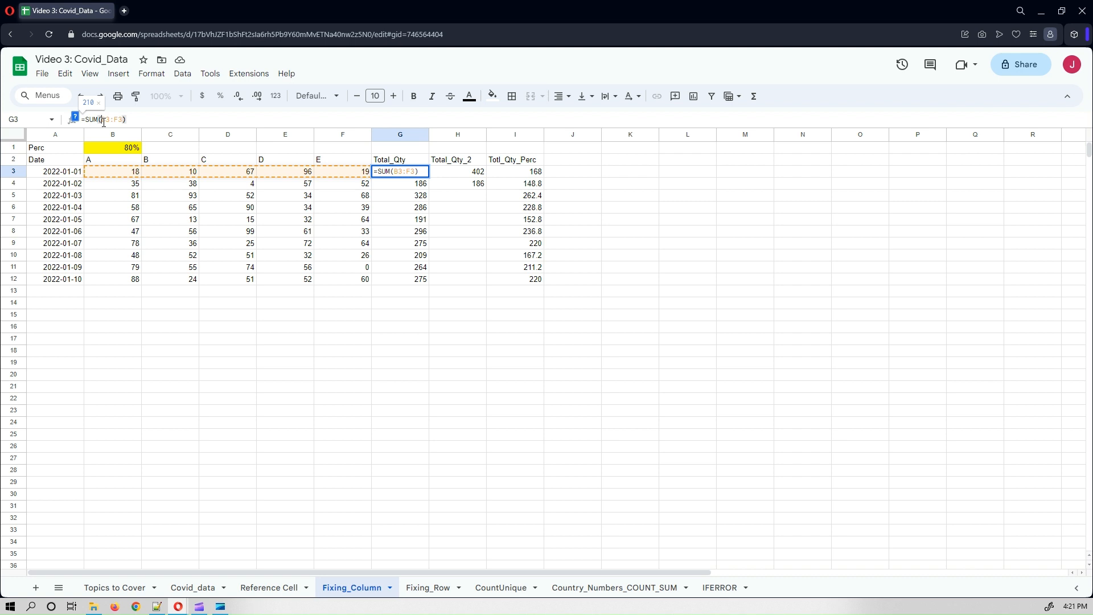
pyautogui.write('$')
pyautogui.press('BackSpace')
pyautogui.press('F4')
pyautogui.press('F4')
pyautogui.press('F4')
pyautogui.press('Return')
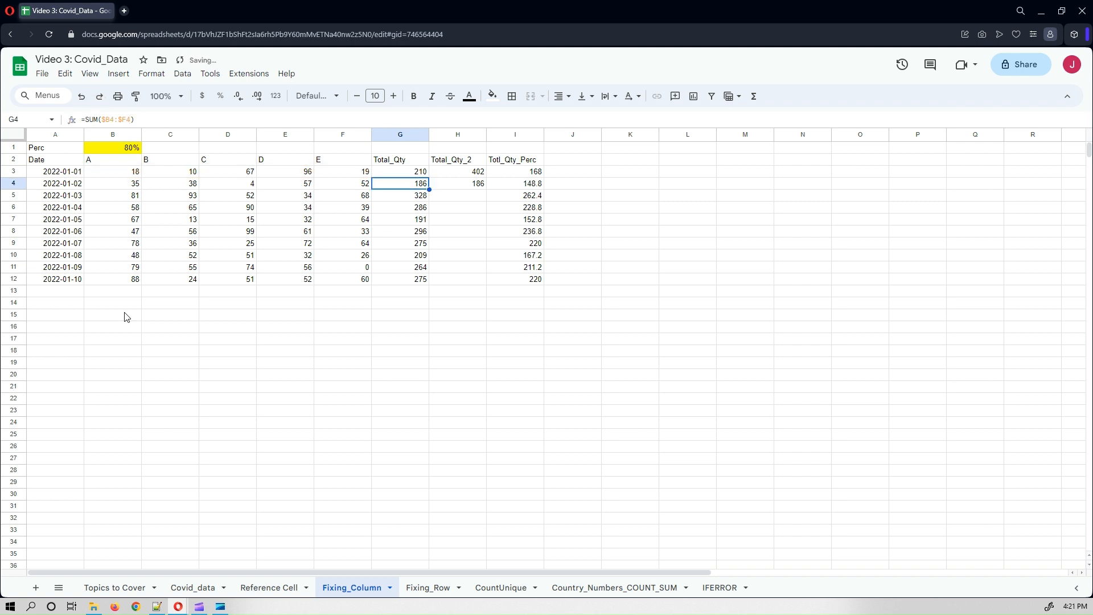
# Fill the fixed-column formula from G3 across to H3, replacing the Total_Qty_2 formula there.
pyautogui.click(398, 166)
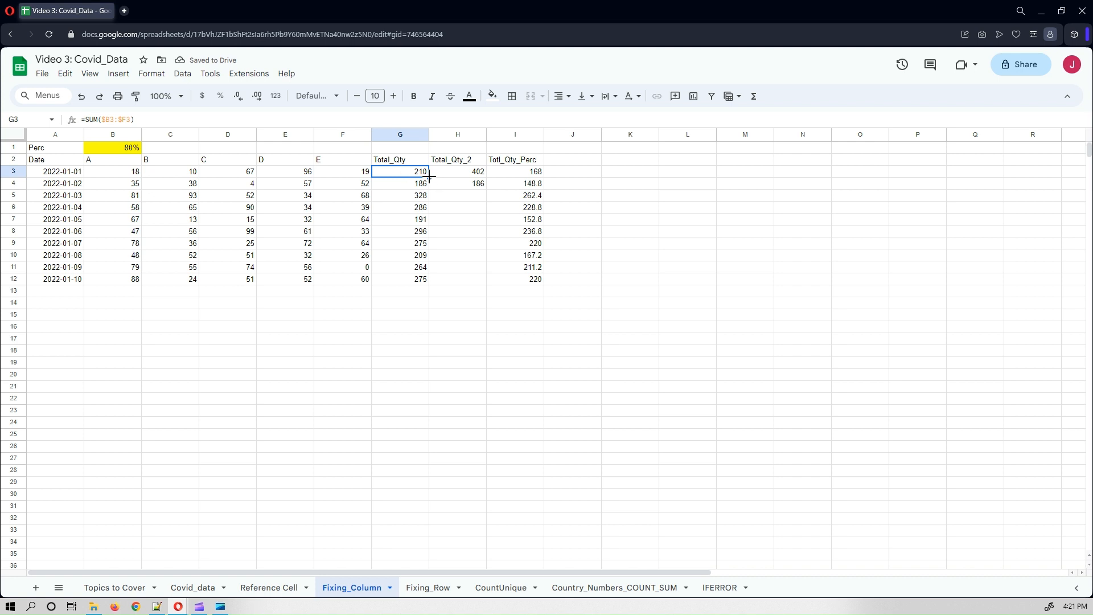
pyautogui.moveTo(430, 177); pyautogui.dragTo(470, 172)
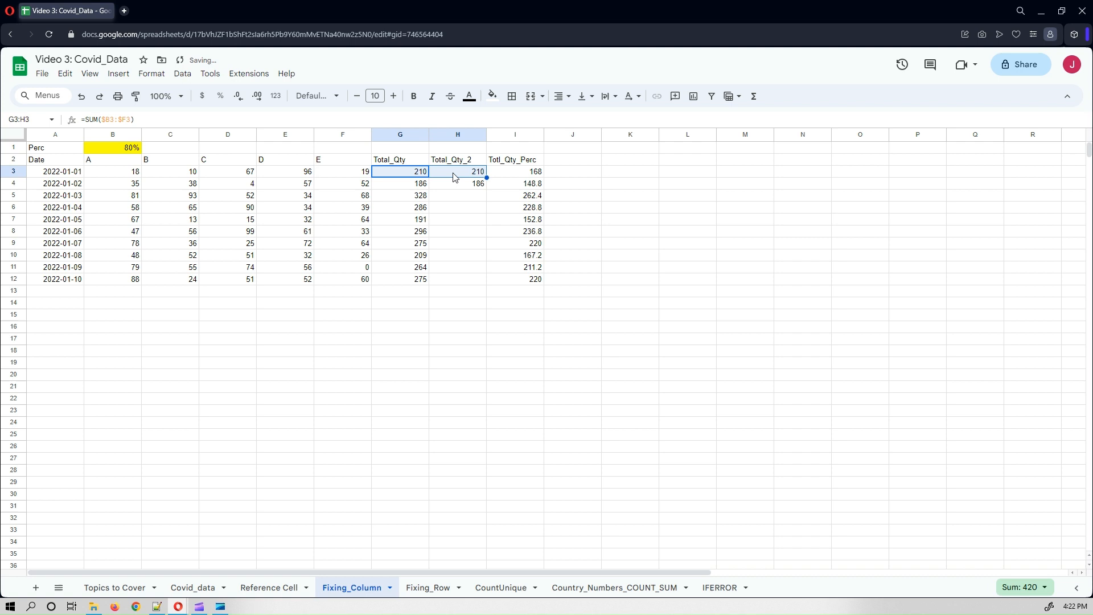
pyautogui.click(466, 234)
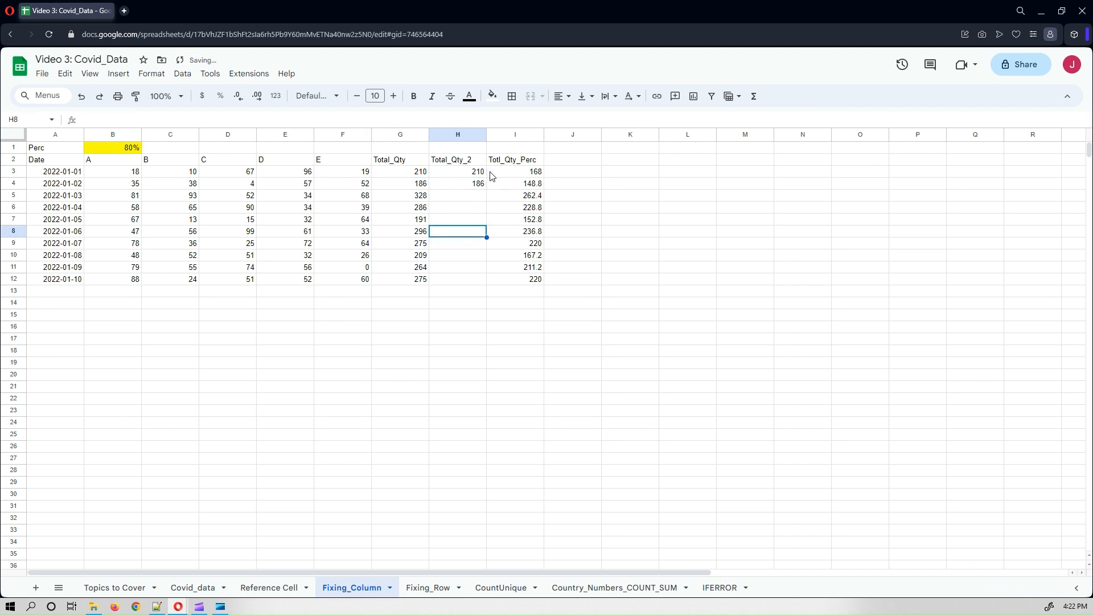
# Review the Total_Qty formulas in G3:G12 and the Perc value in B1 that they are multiplied by.
pyautogui.click(396, 171)
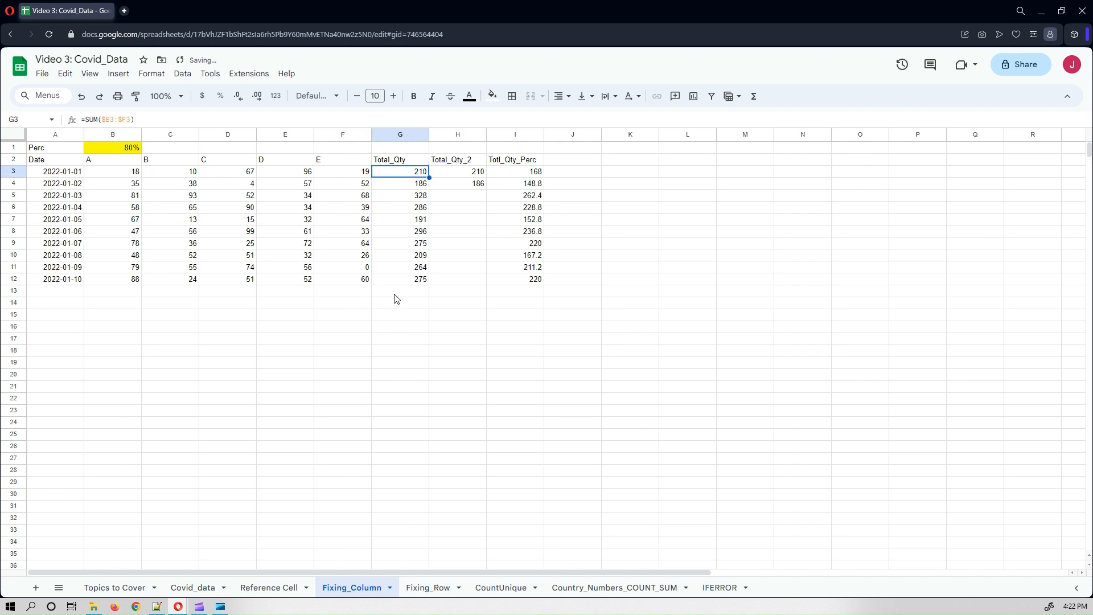
pyautogui.keyDown('shift'); pyautogui.click(391, 279); pyautogui.keyUp('shift')
pyautogui.click(396, 171)
pyautogui.click(395, 136)
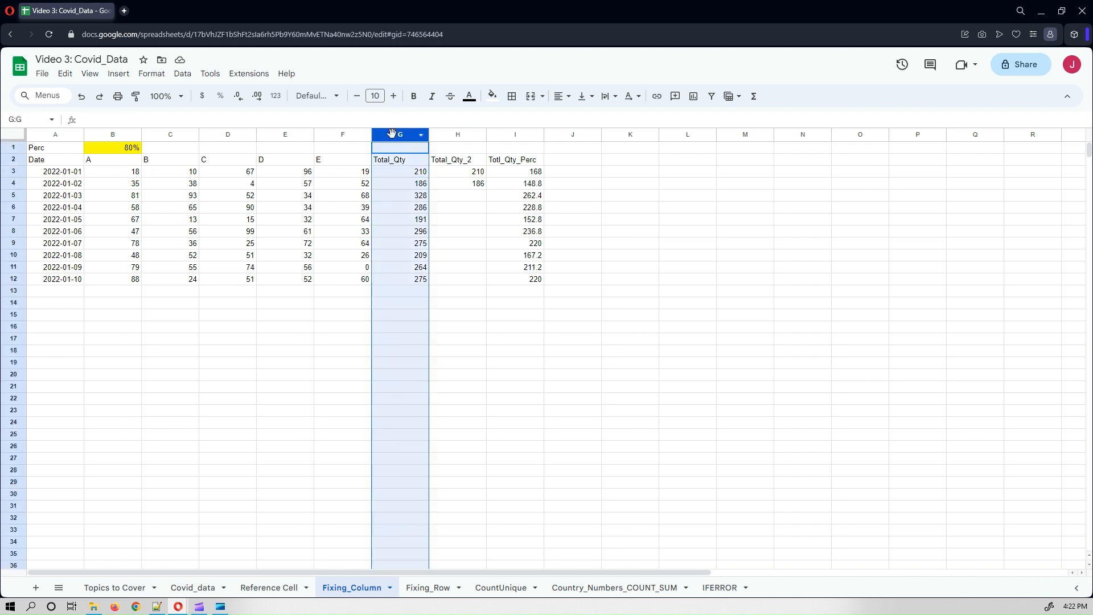
pyautogui.click(122, 152)
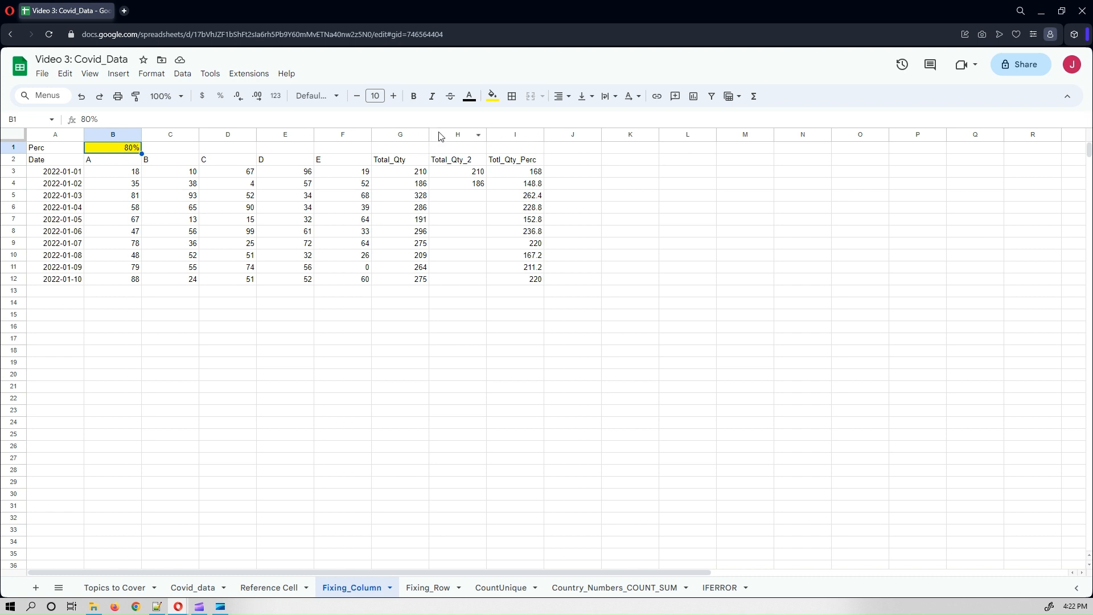
pyautogui.click(422, 174)
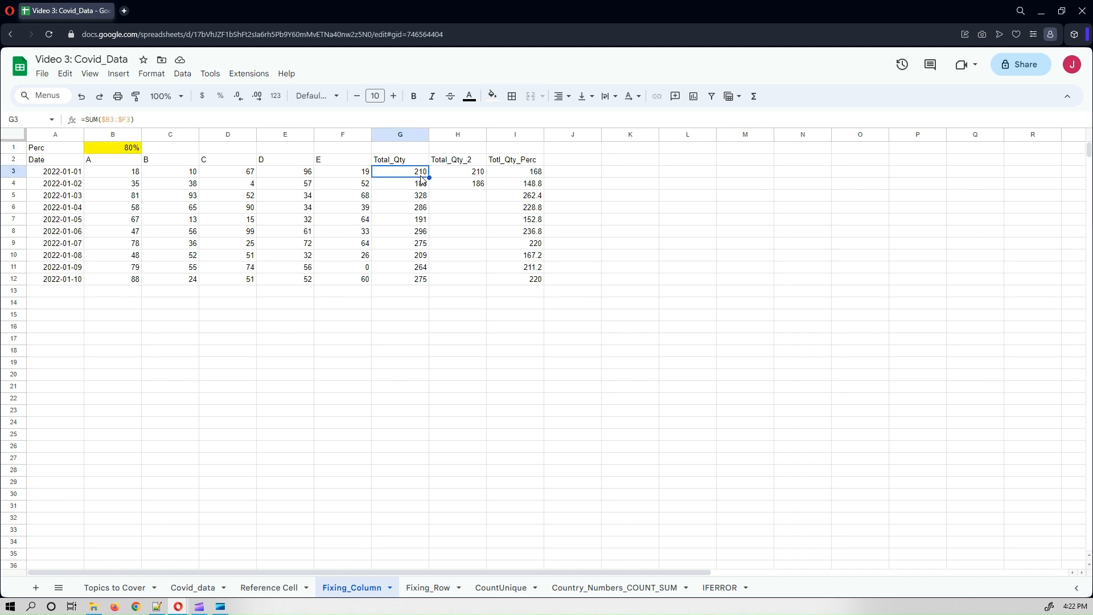
pyautogui.click(130, 149)
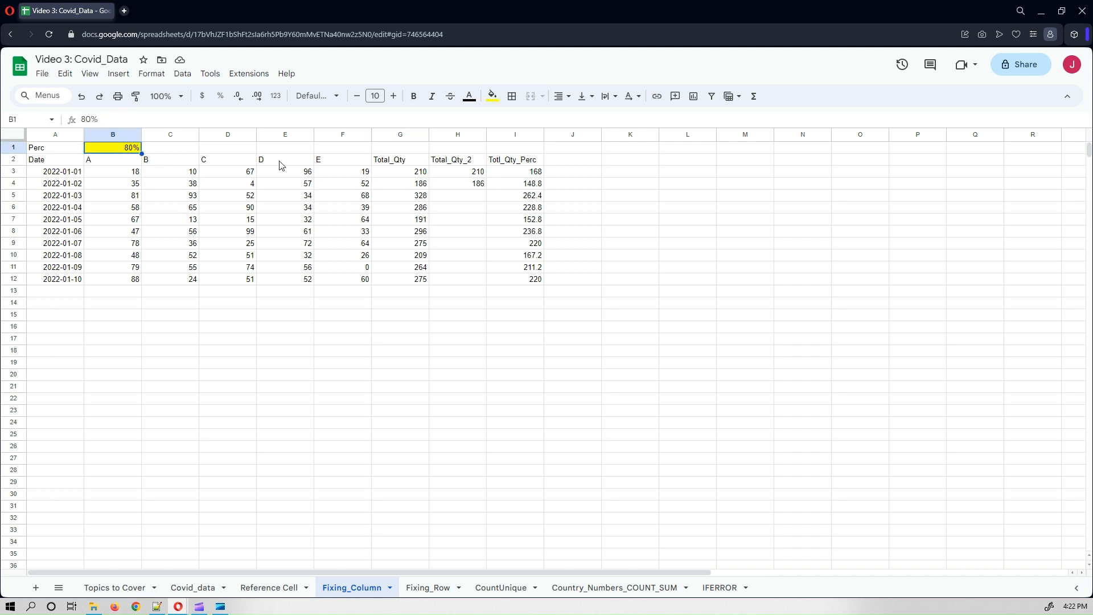
# Examine the Totl_Qty_Perc formula in I3 and the cells it references.
pyautogui.click(514, 171)
pyautogui.click(173, 118)
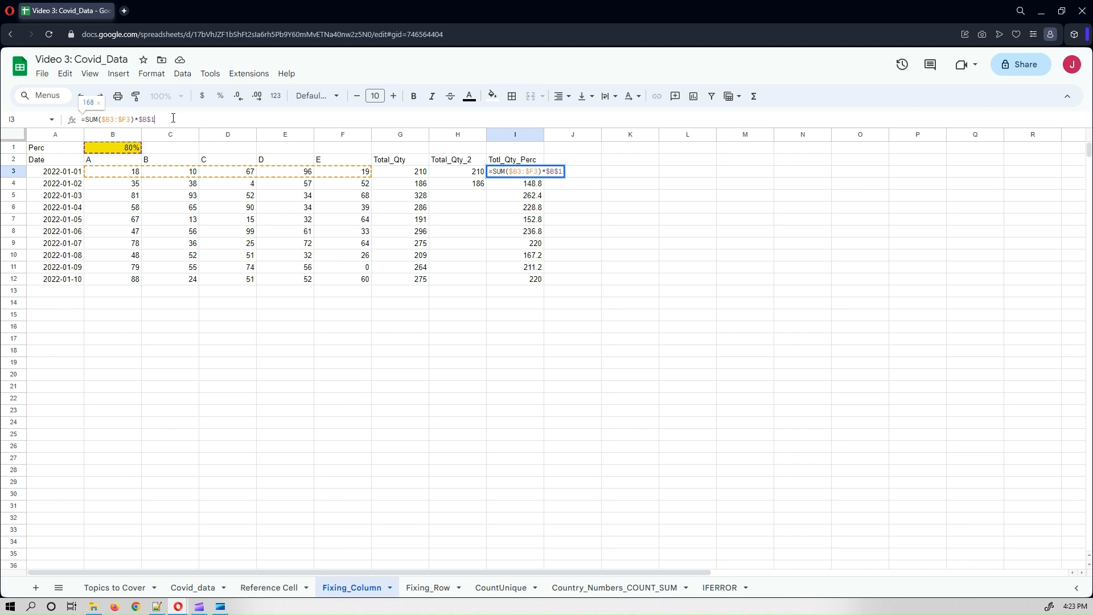
pyautogui.press('Return')
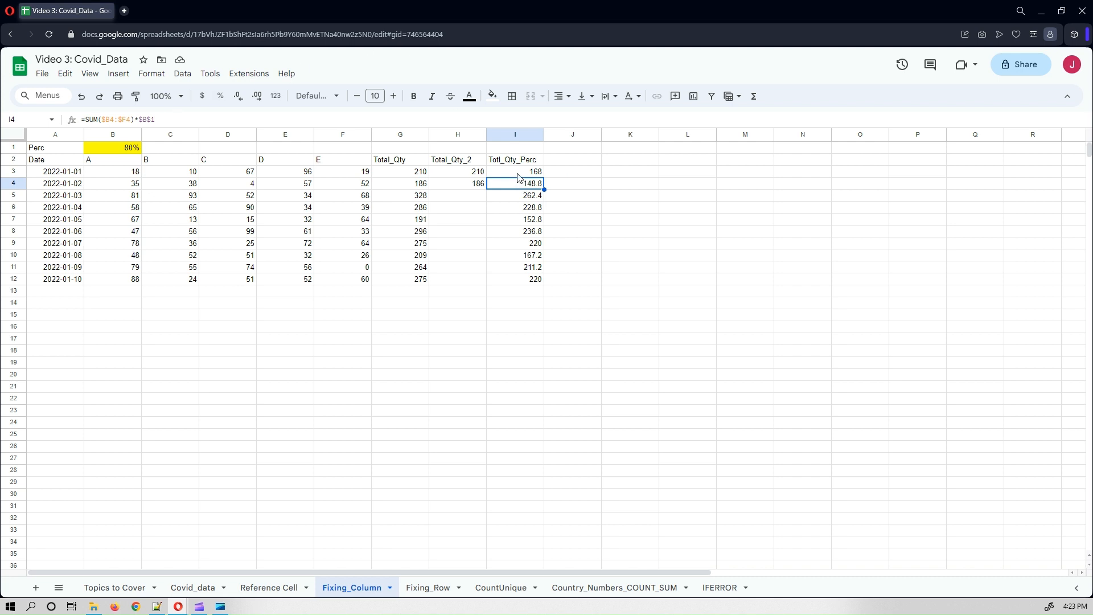
# Fill the Totl_Qty_Perc formula from I3 down to I12.
pyautogui.click(513, 161)
pyautogui.click(521, 171)
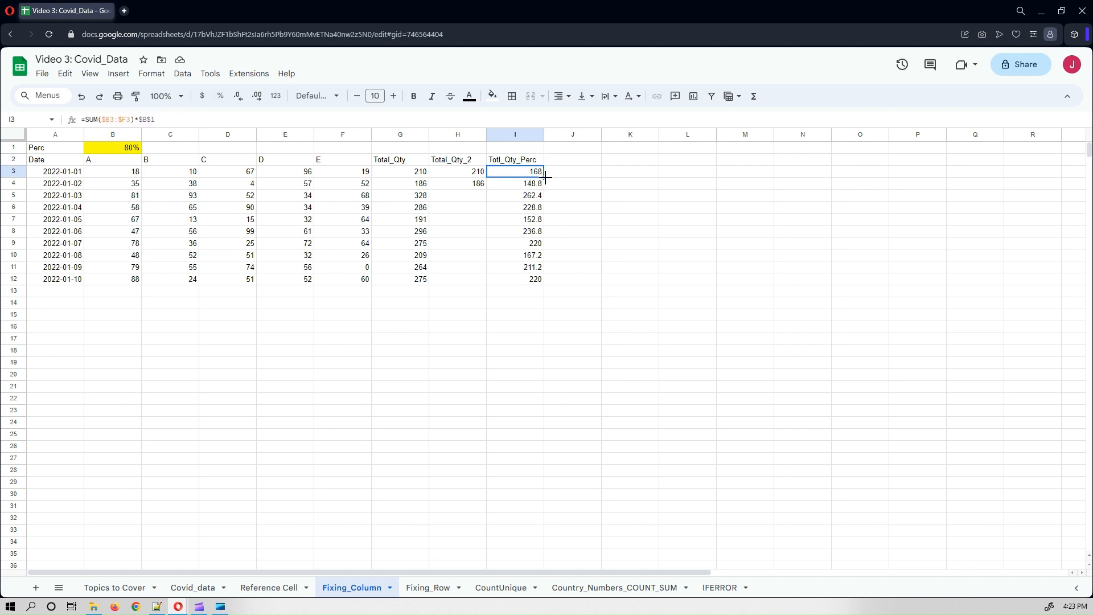
pyautogui.moveTo(546, 177); pyautogui.dragTo(538, 285)
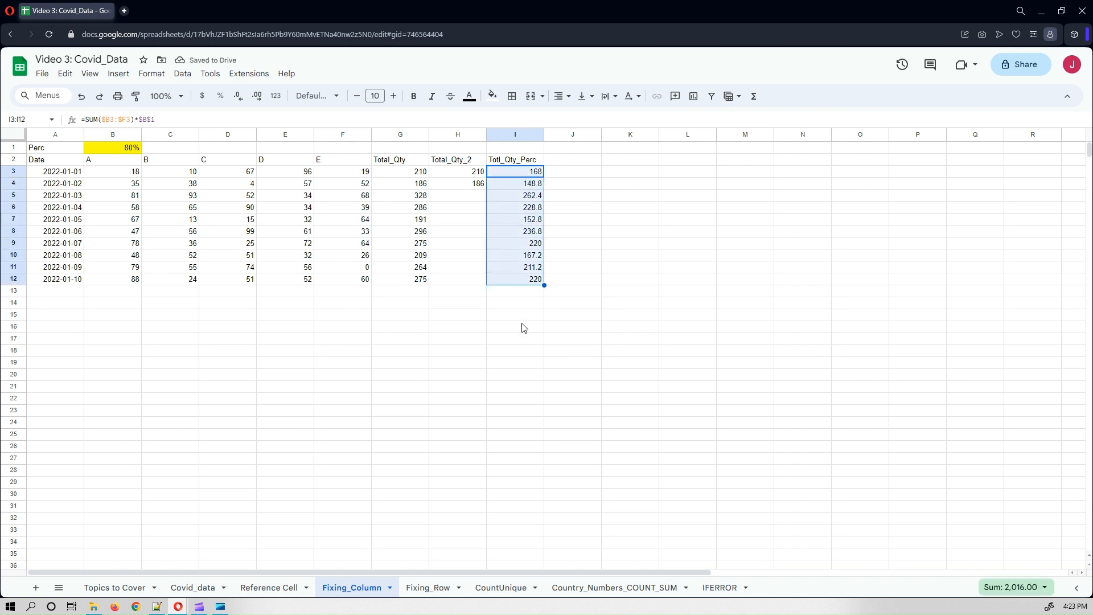
pyautogui.click(523, 328)
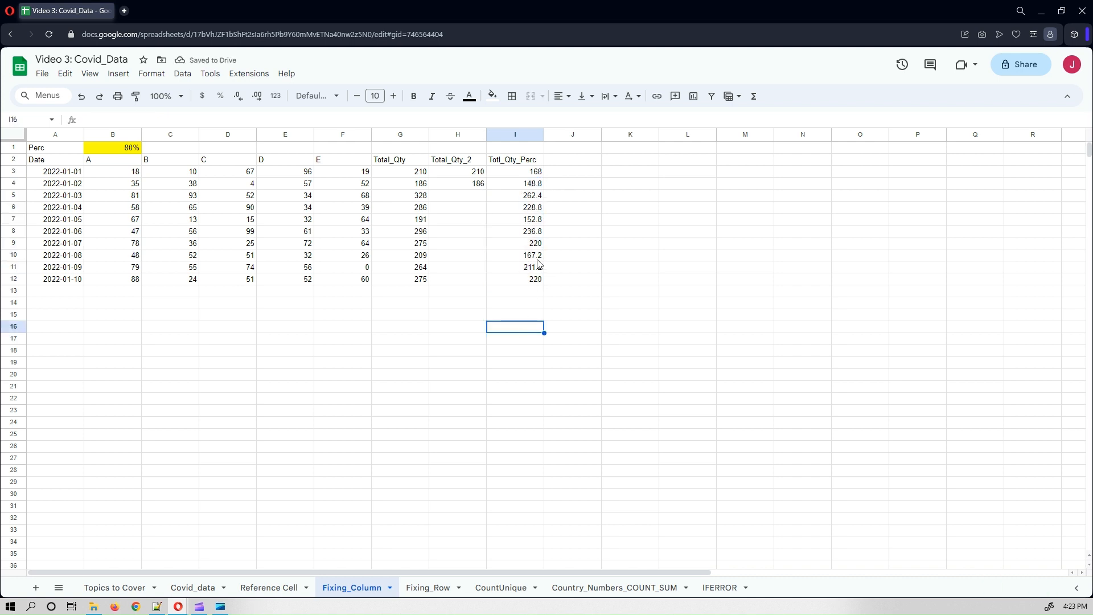
# Enter =G3*B1 in J3 without accepting the suggested autofill, and fill the formula down to J12.
pyautogui.click(569, 172)
pyautogui.write('=')
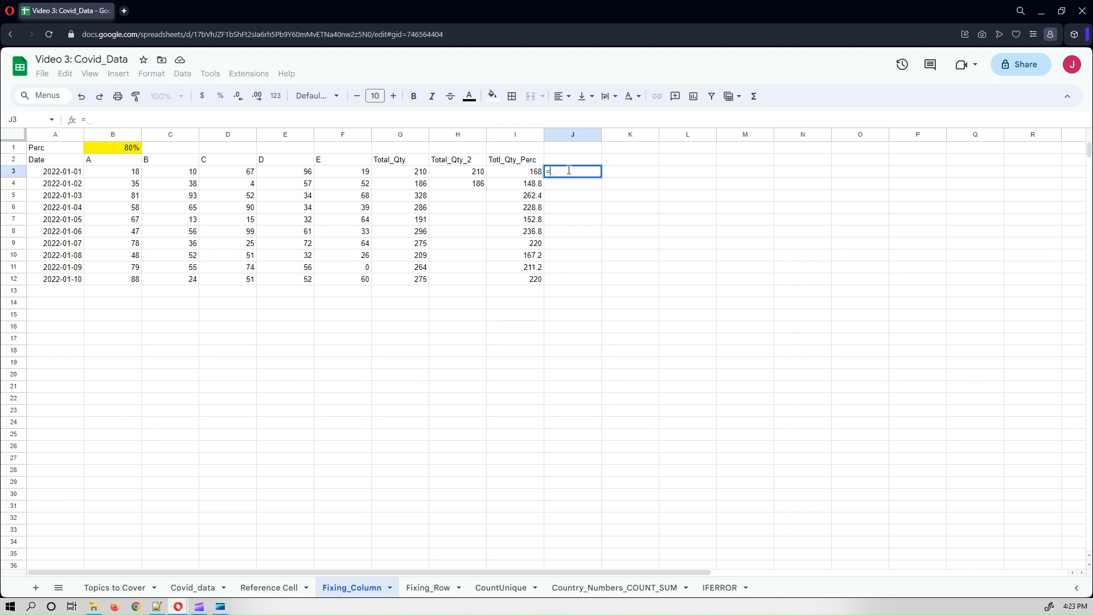
pyautogui.click(395, 172)
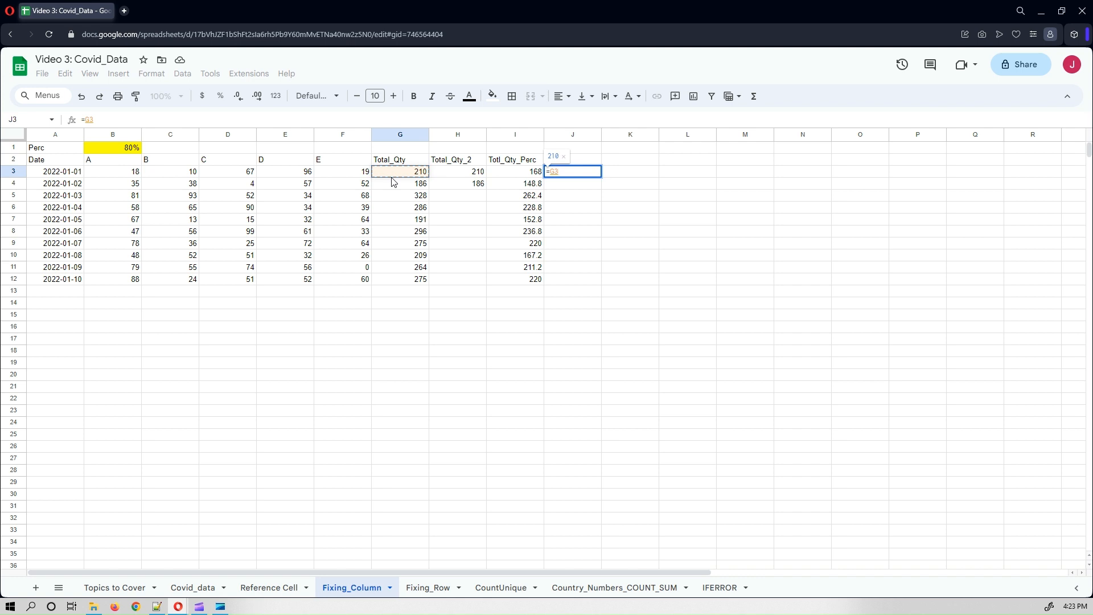
pyautogui.write('*')
pyautogui.click(109, 150)
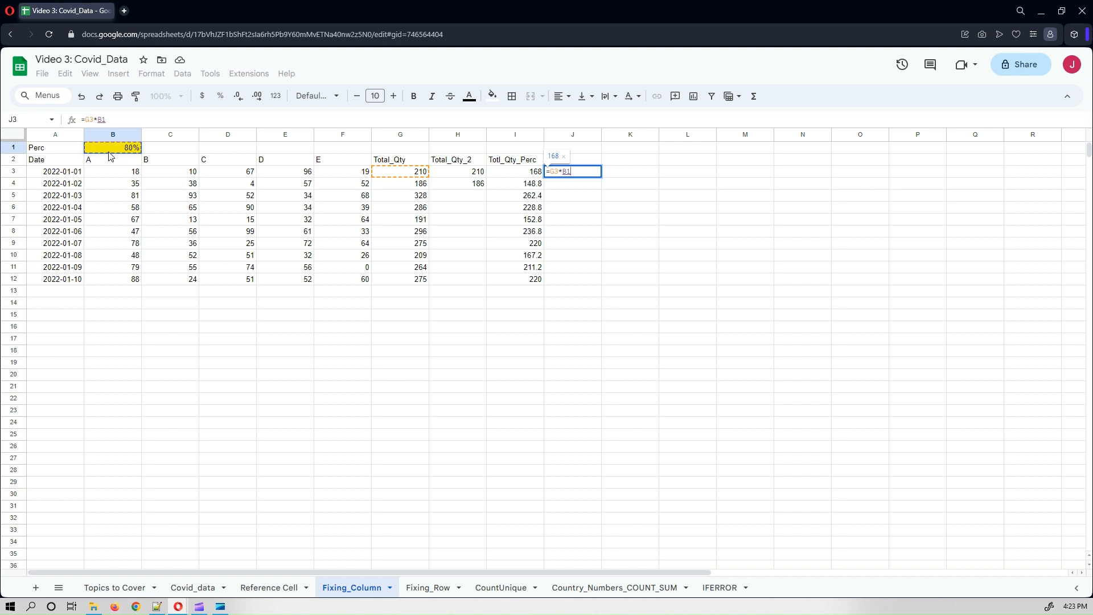
pyautogui.press('Return')
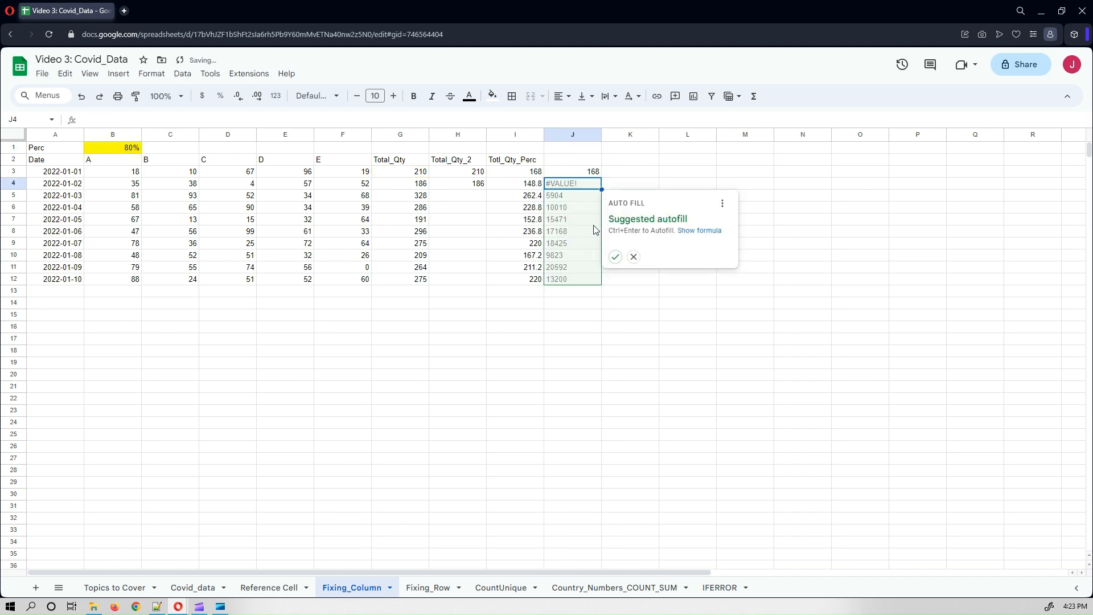
pyautogui.click(633, 257)
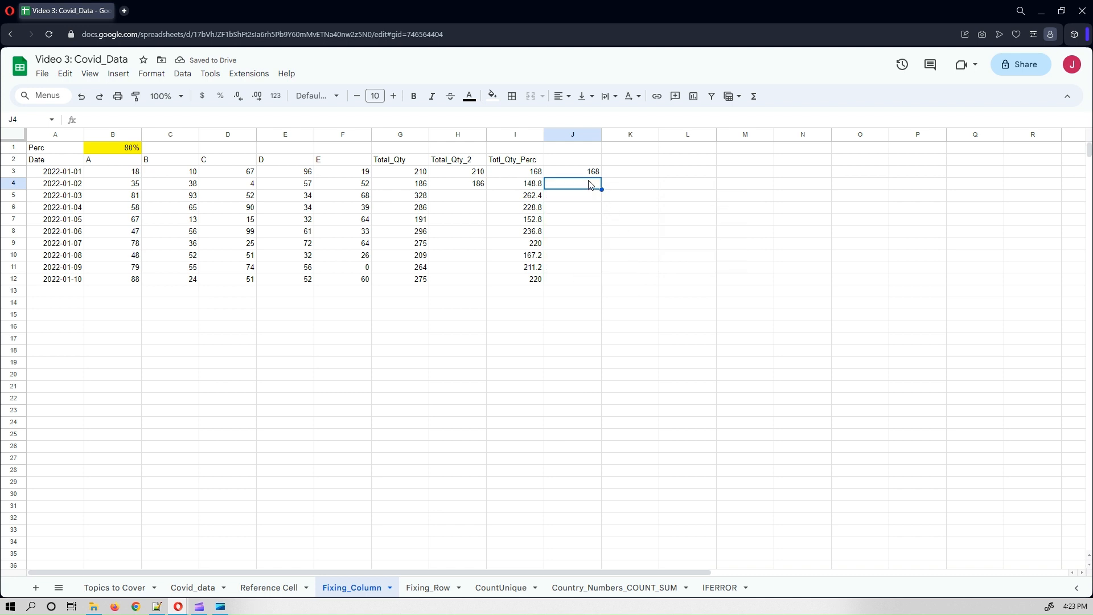
pyautogui.click(587, 172)
pyautogui.moveTo(602, 177); pyautogui.dragTo(595, 286)
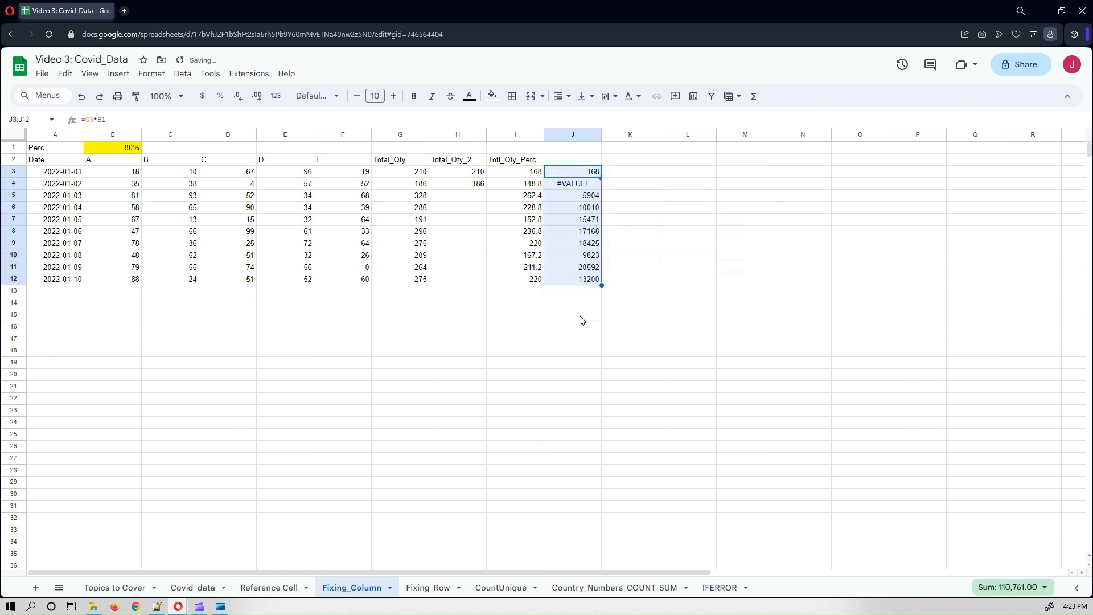
# Check the copied formulas in column J from J3 down to J10, noting how the reference to B1 shifts.
pyautogui.click(584, 175)
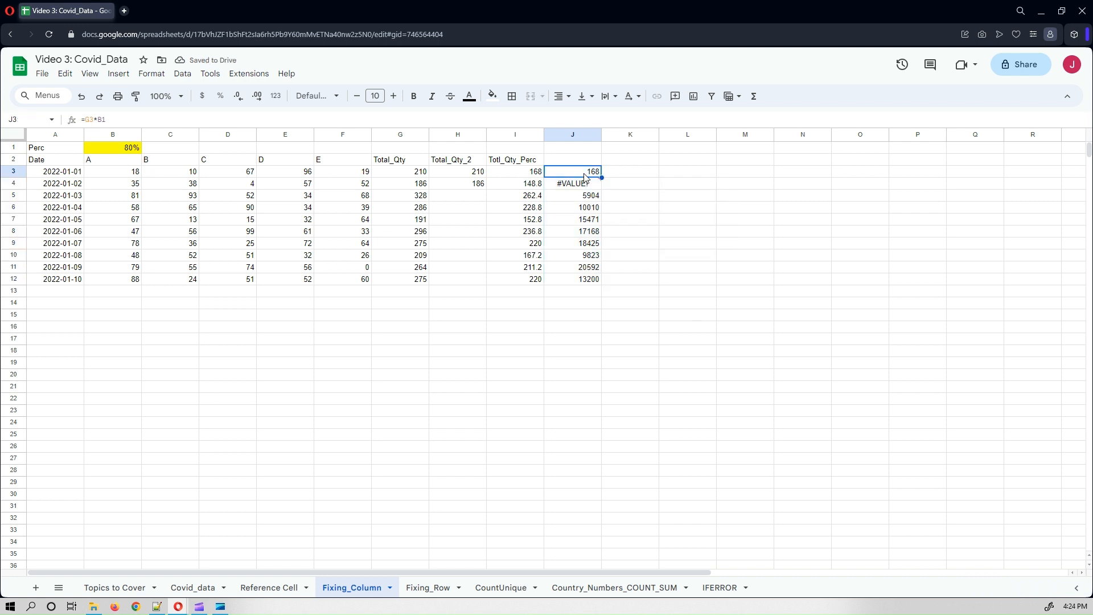
pyautogui.press('Down')
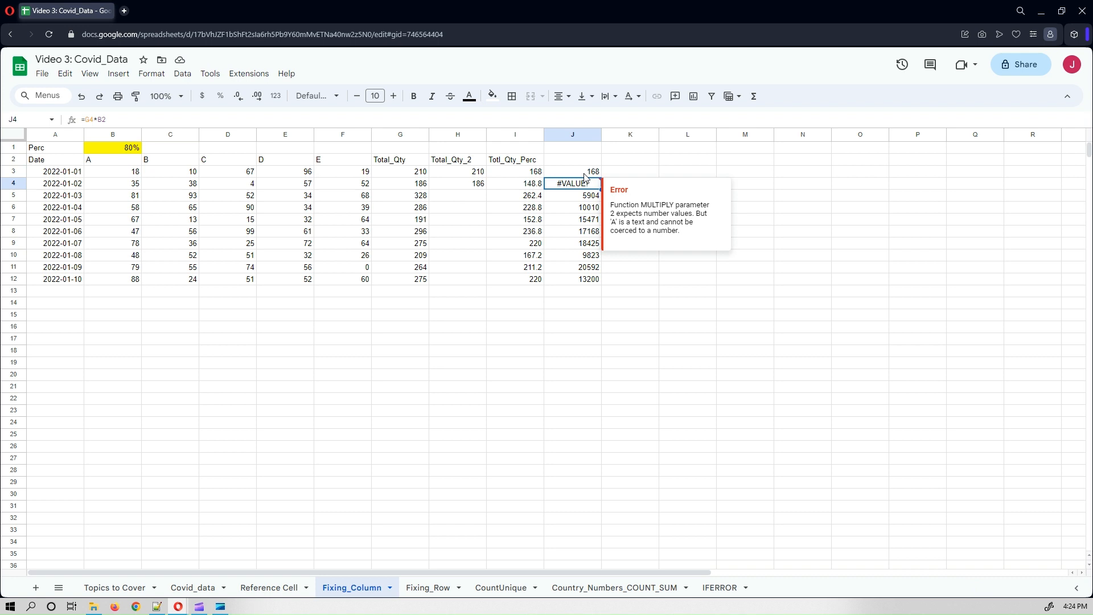
pyautogui.press('Down')
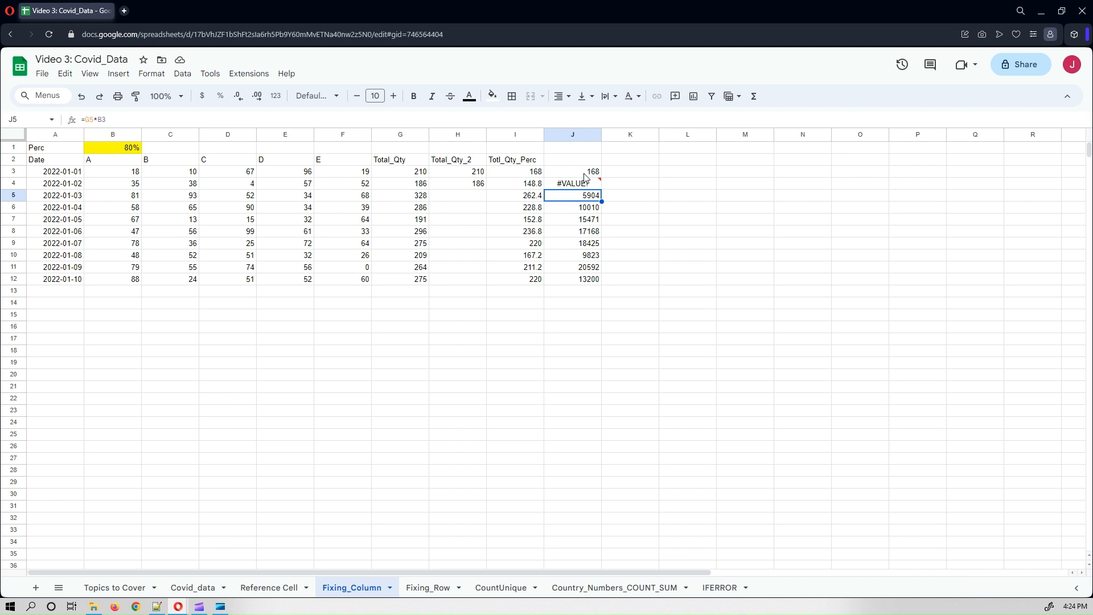
pyautogui.press('Down')
pyautogui.press('Down')
pyautogui.press('Down')
pyautogui.press('Down')
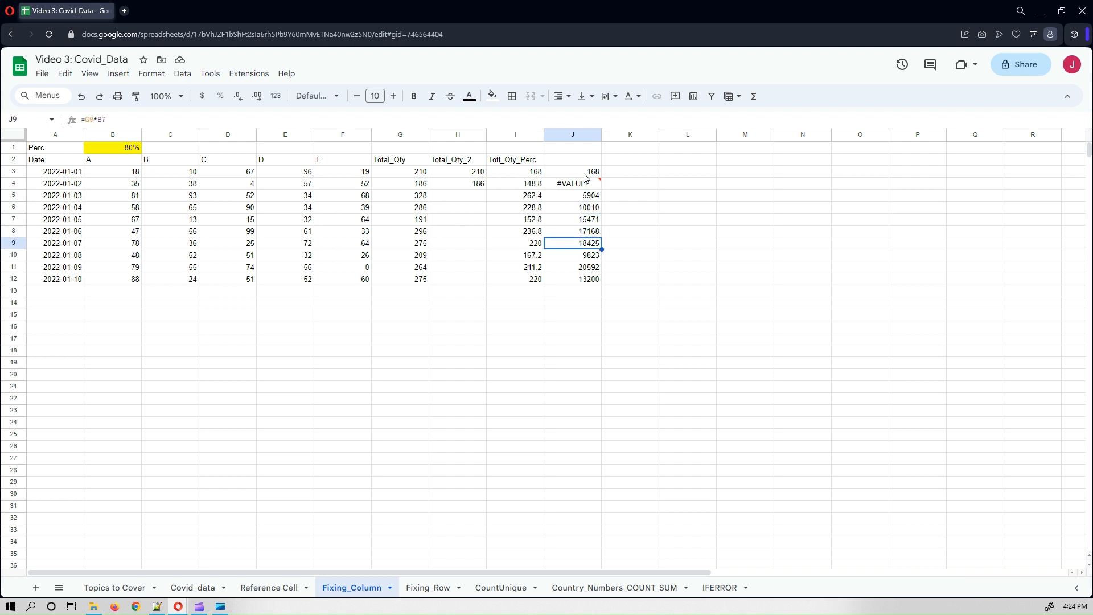
pyautogui.press('Down')
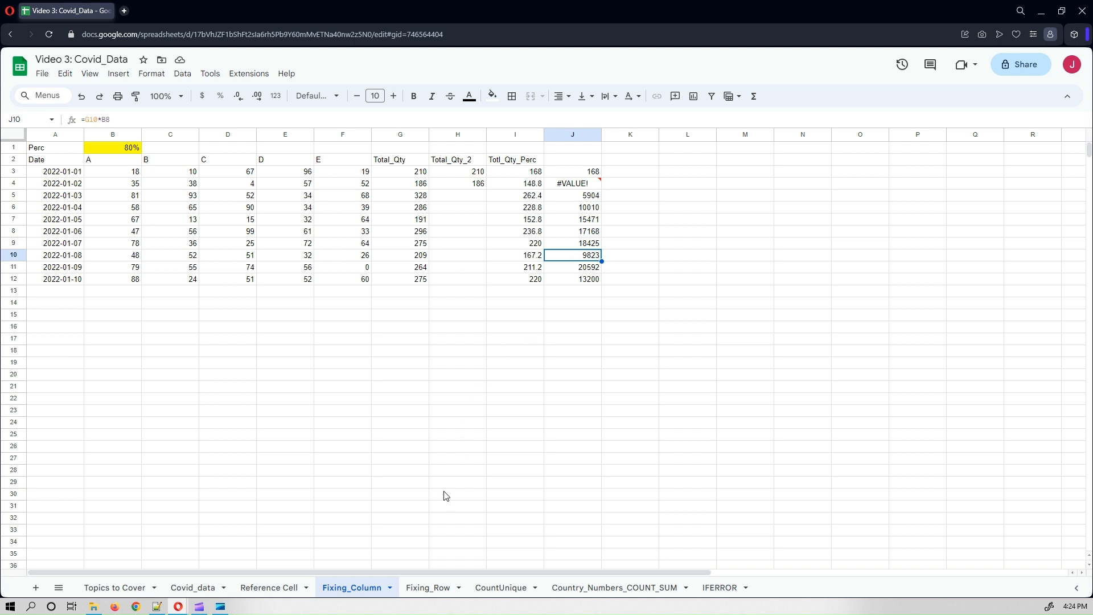
pyautogui.click(398, 413)
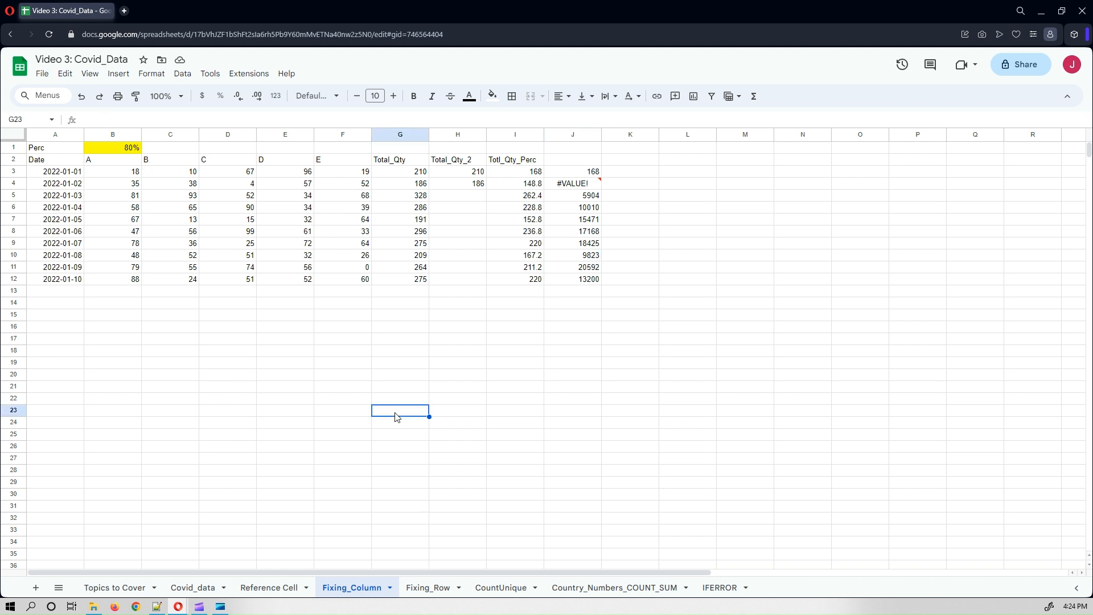
# Open the Fixing_Row sheet and examine the Amount formula in B6 and the cells it references.
pyautogui.click(426, 586)
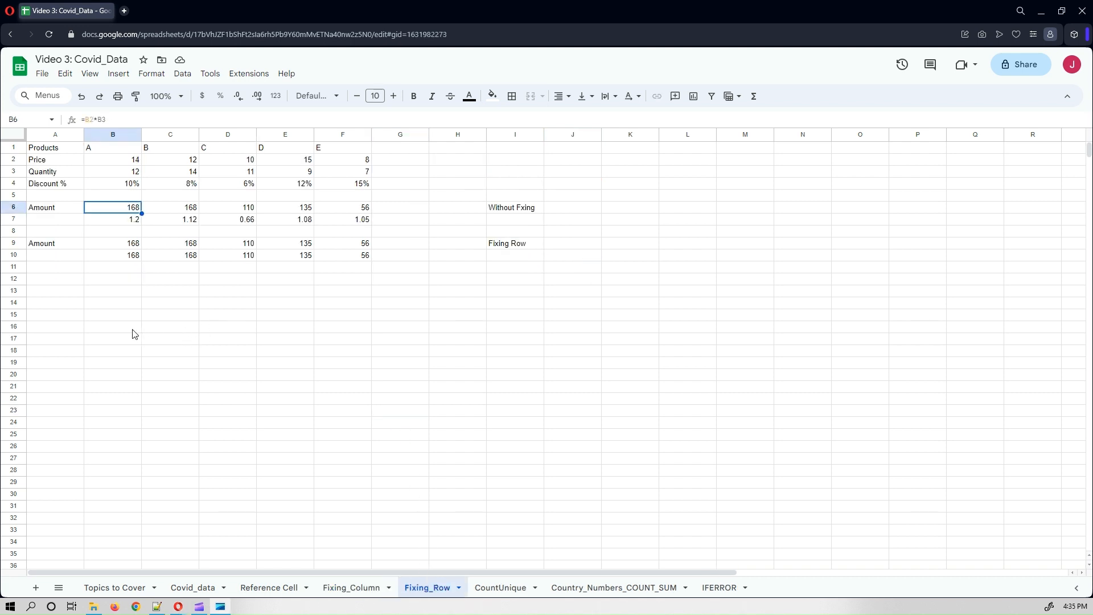
pyautogui.click(110, 150)
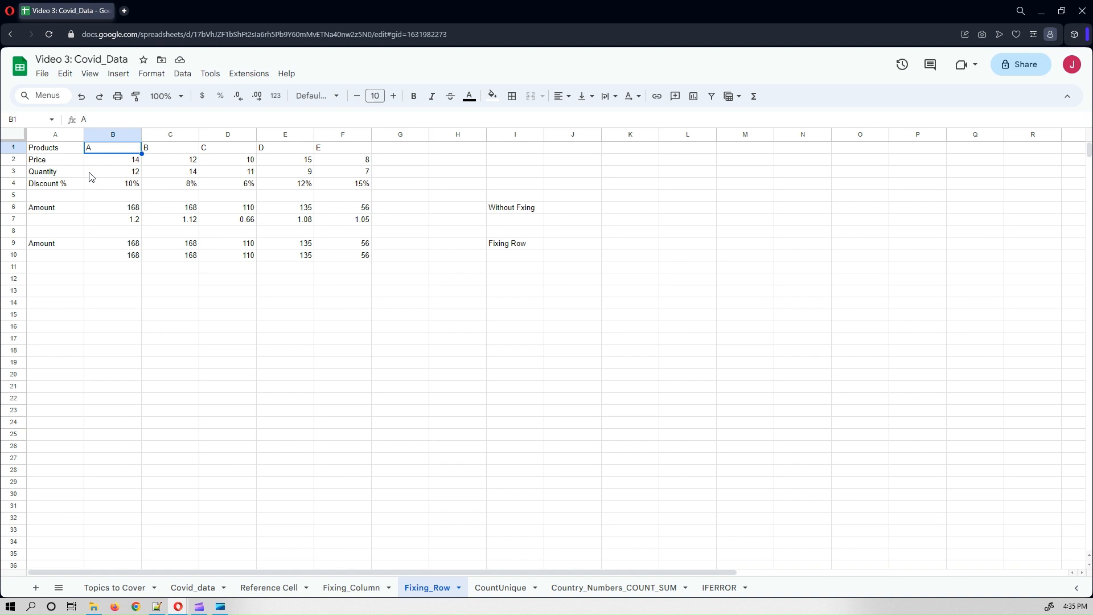
pyautogui.click(108, 209)
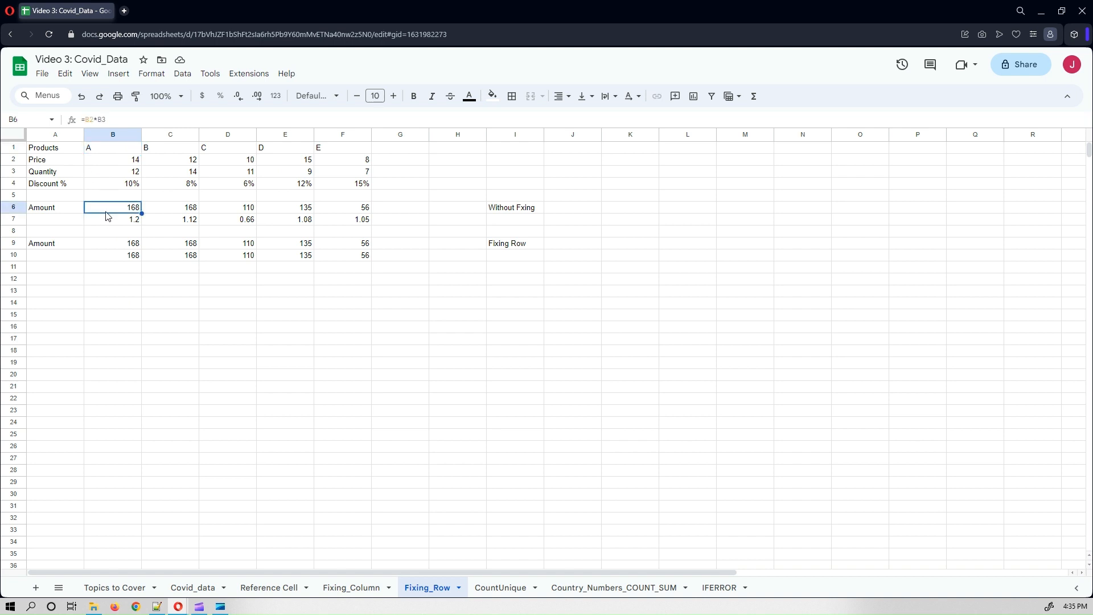
pyautogui.click(118, 120)
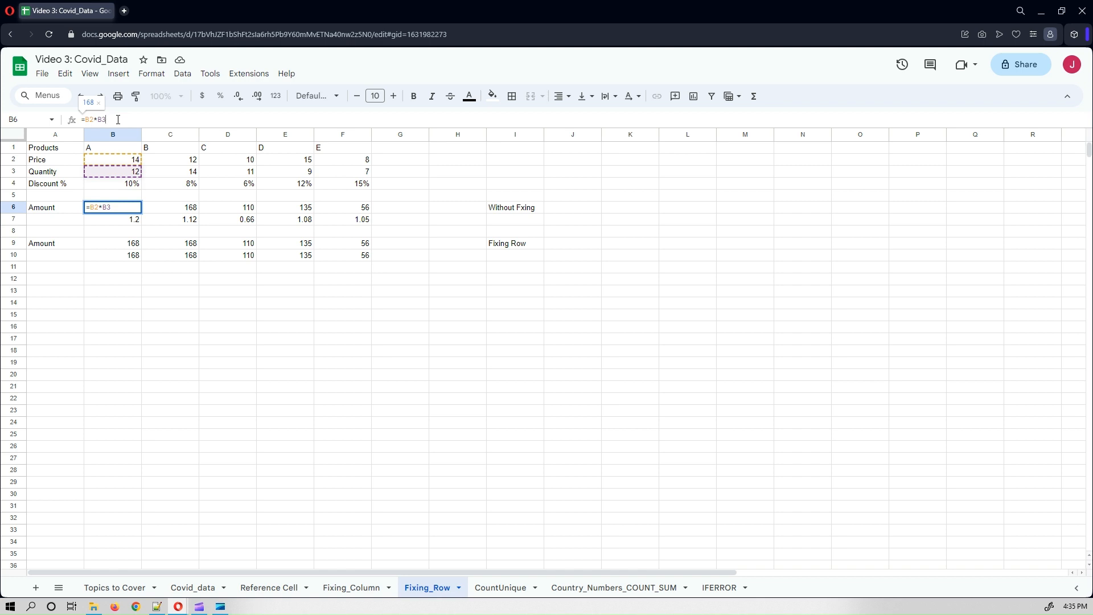
pyautogui.press('Escape')
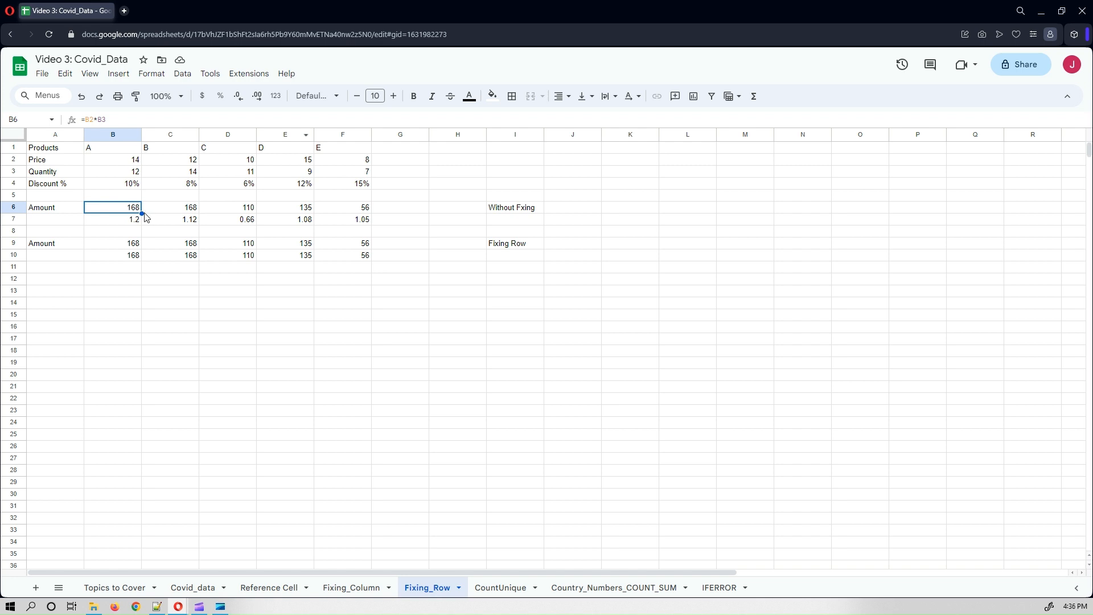
# Fill the unfixed Amount formula from B6 across to F6 and down into row 7.
pyautogui.moveTo(142, 214); pyautogui.dragTo(359, 217)
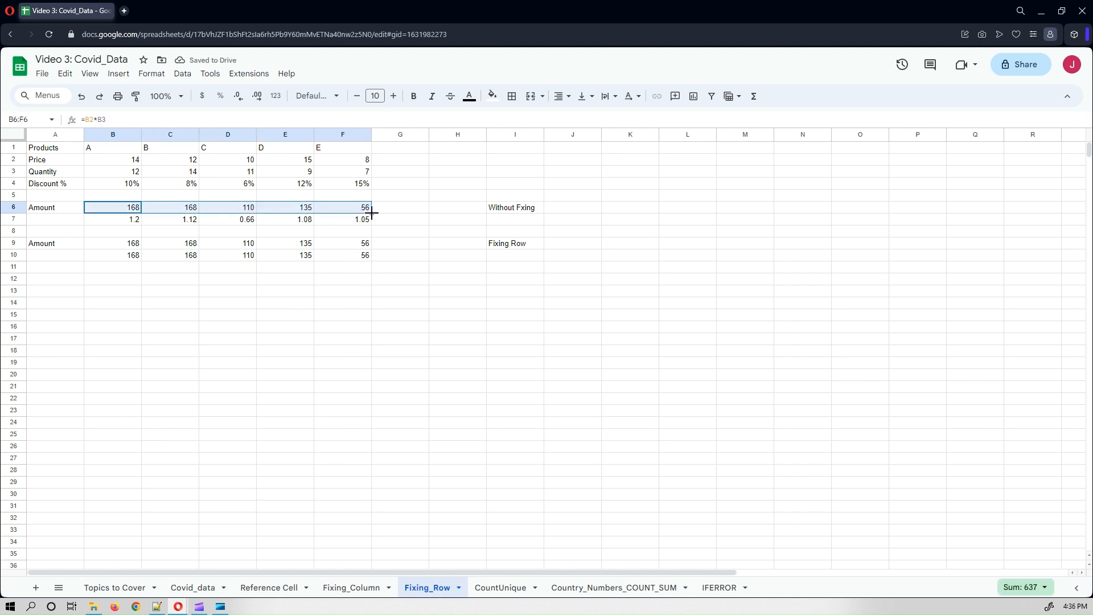
pyautogui.moveTo(372, 213); pyautogui.dragTo(370, 222)
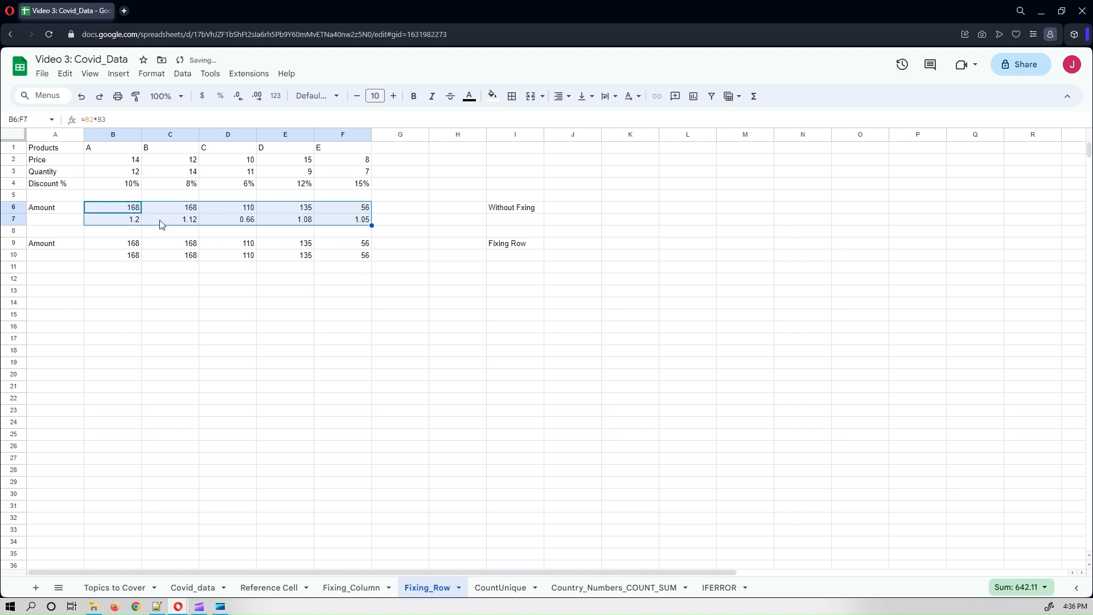
# Compare the unfixed Amount formula in B6 with its copy in B7 and the cells it references.
pyautogui.click(139, 211)
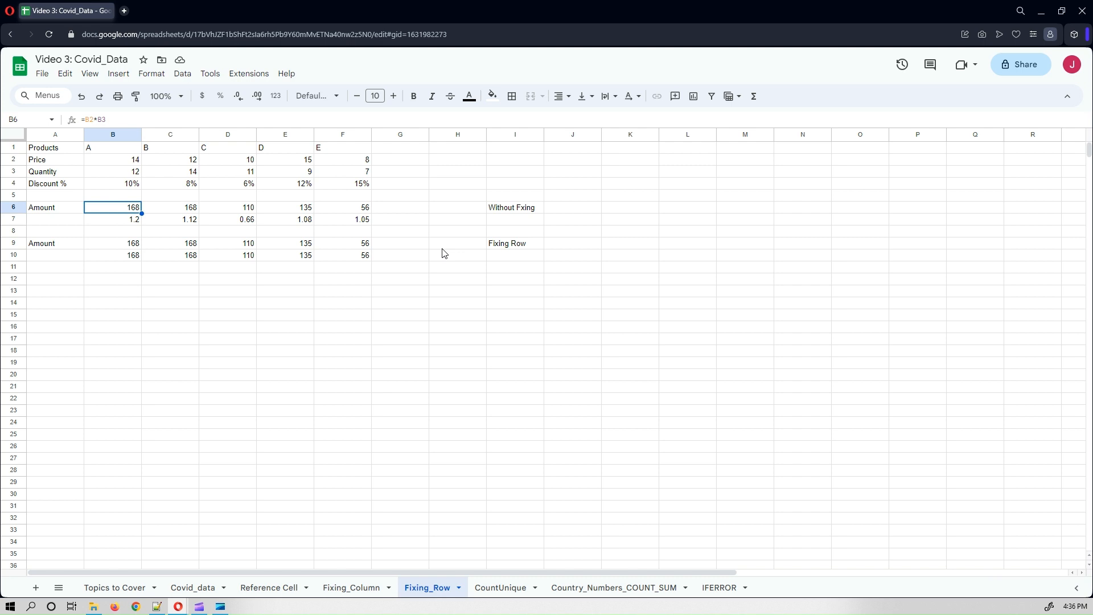
pyautogui.press('Down')
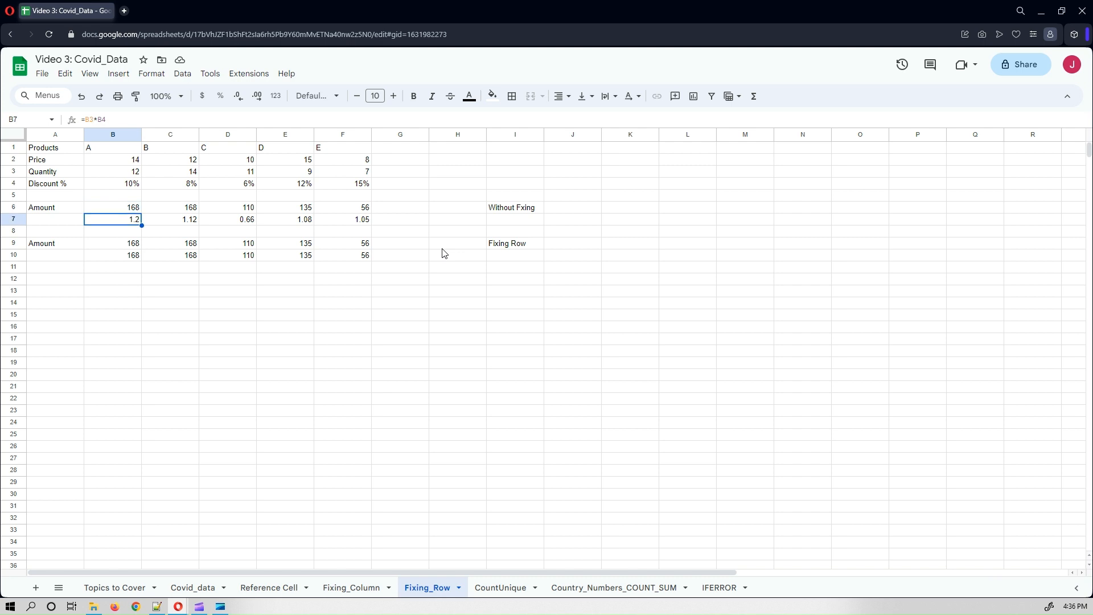
pyautogui.click(133, 123)
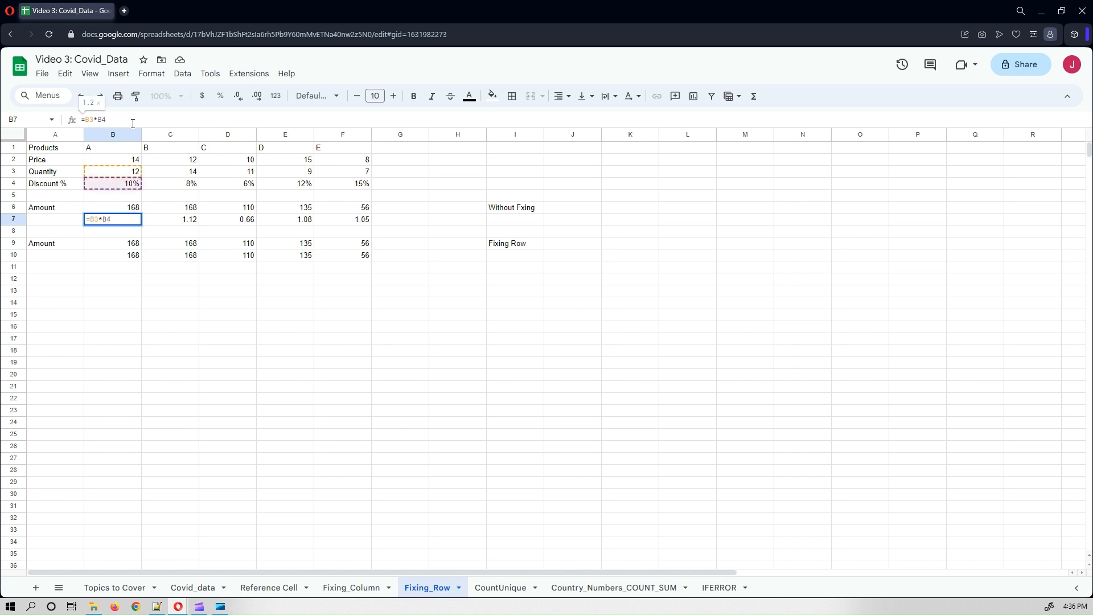
pyautogui.press('Return')
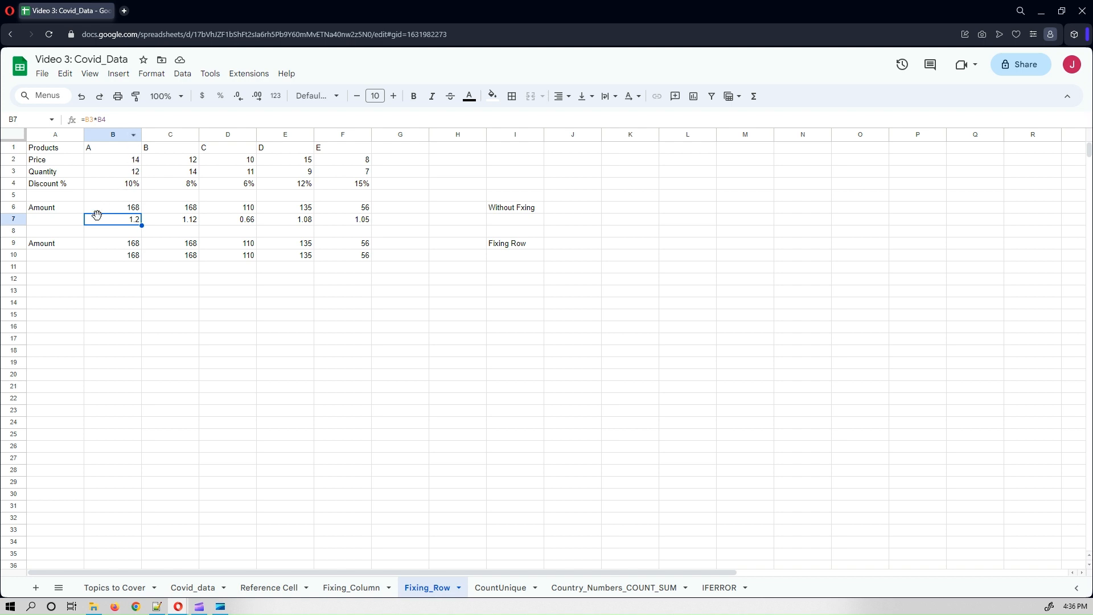
# Examine the row-fixed Amount formula =B$2*B$3 in B9 and fill it across to column F and down into row 10.
pyautogui.click(95, 247)
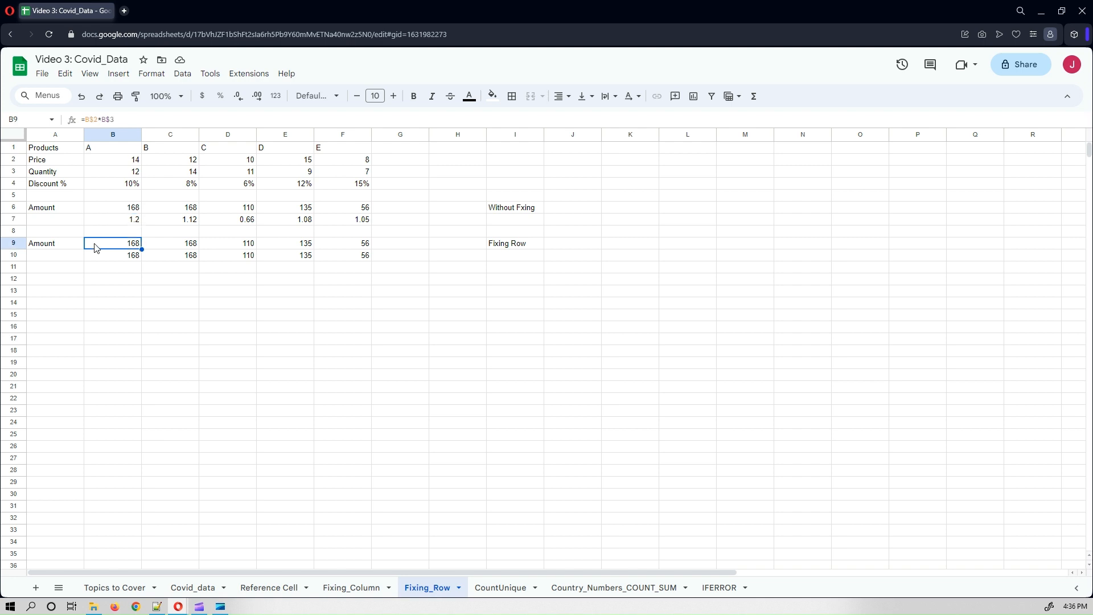
pyautogui.click(123, 120)
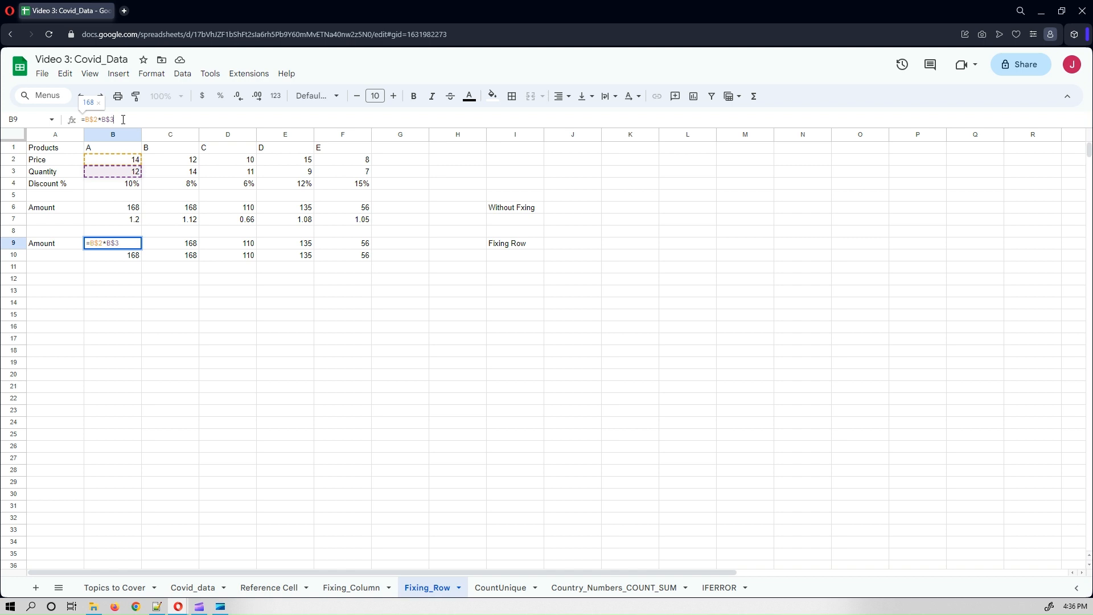
pyautogui.press('Return')
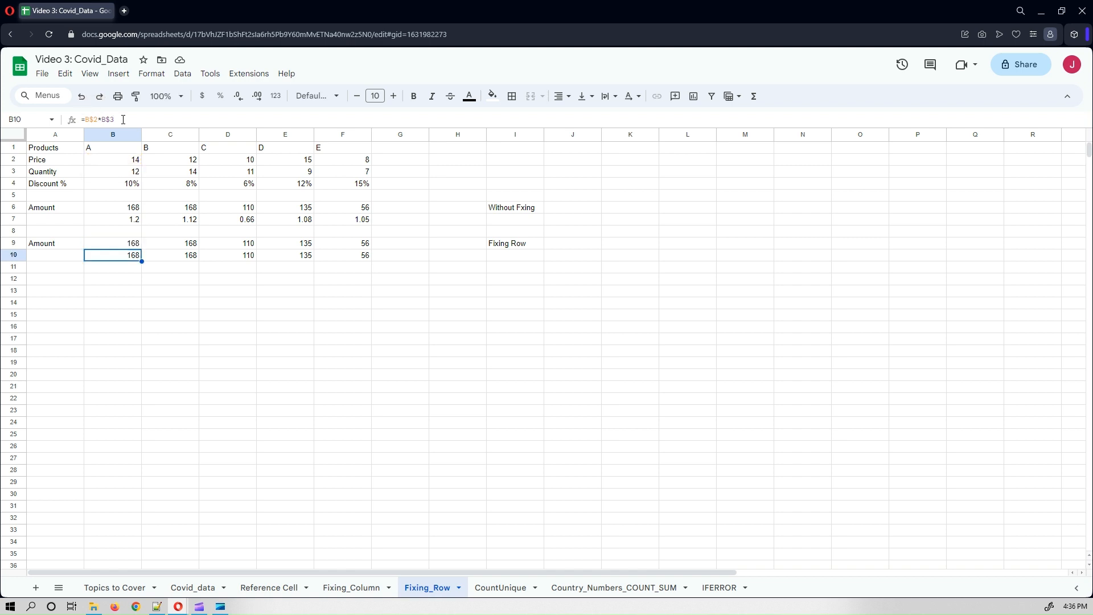
pyautogui.click(110, 239)
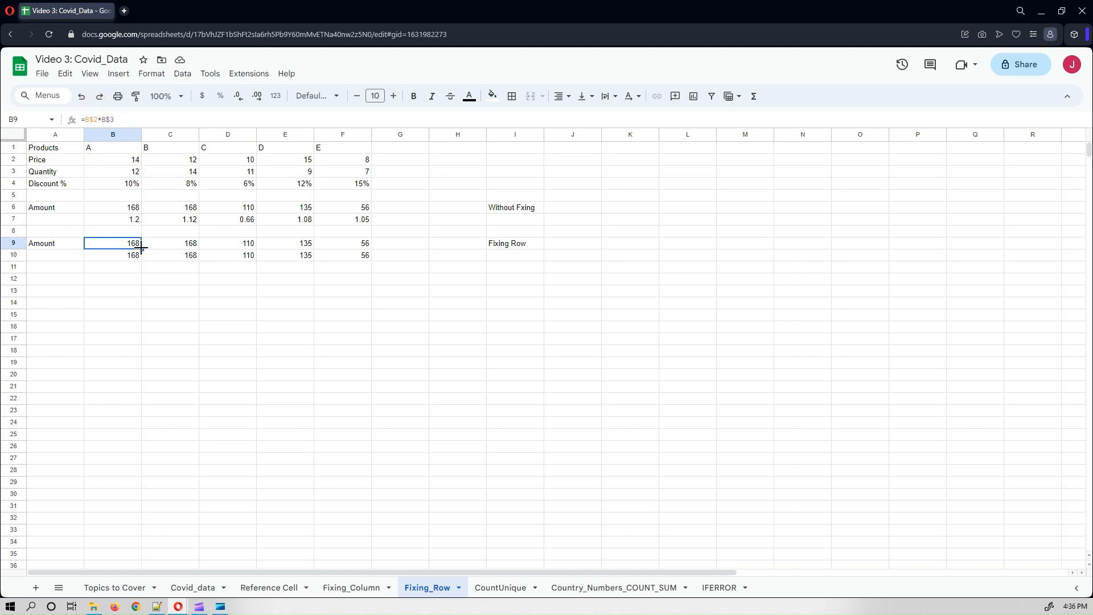
pyautogui.moveTo(141, 249); pyautogui.dragTo(356, 259)
# Check the copied row-fixed Amount formulas in row 10 from B10 across to F10.
pyautogui.click(122, 256)
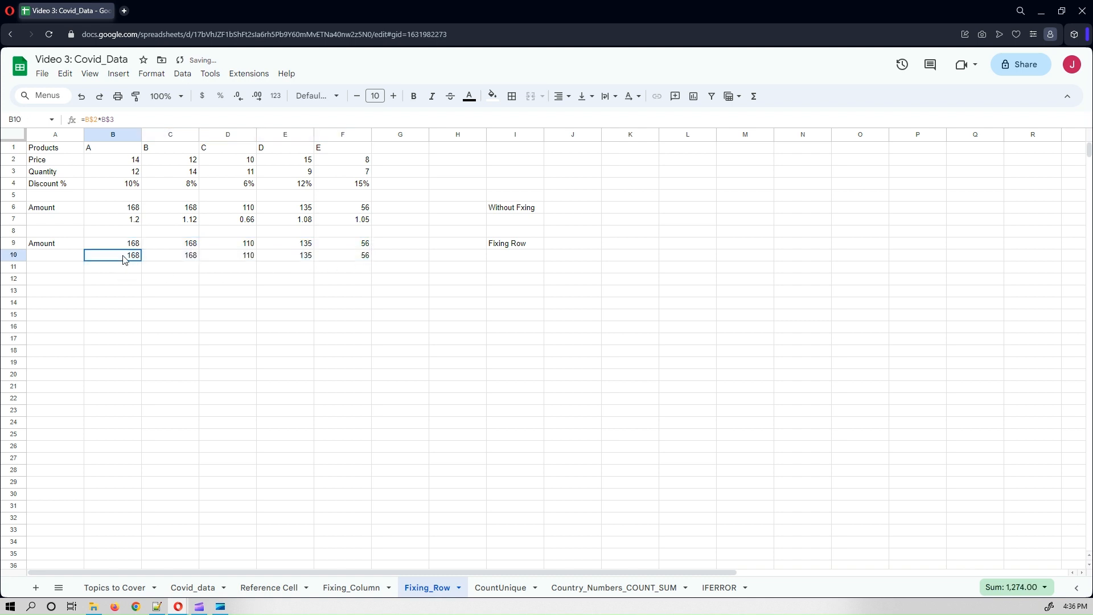
pyautogui.click(179, 260)
pyautogui.click(235, 257)
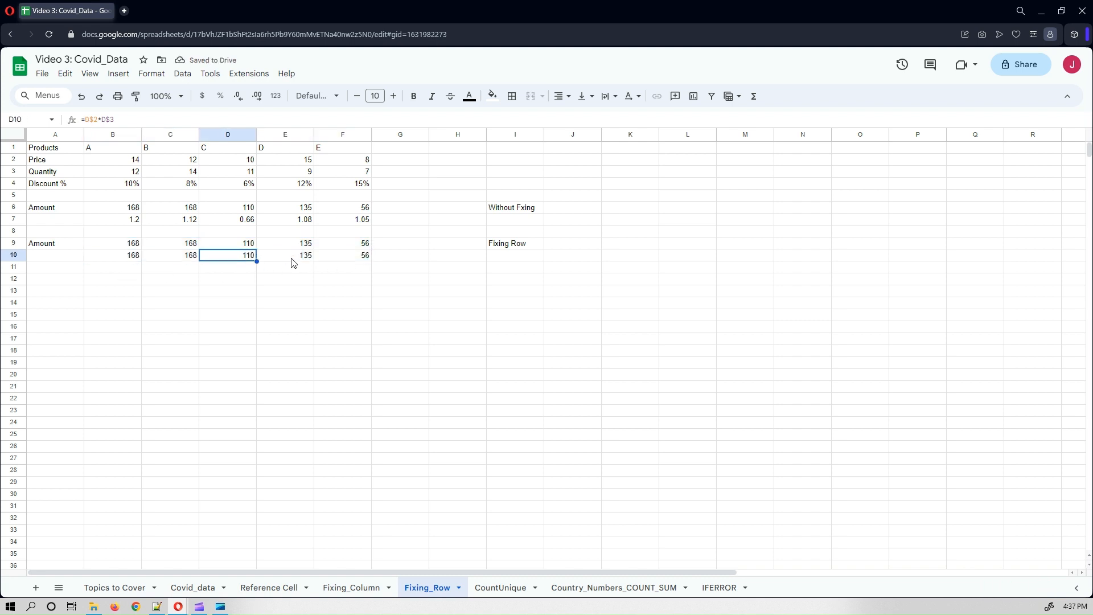
pyautogui.click(292, 257)
pyautogui.click(343, 256)
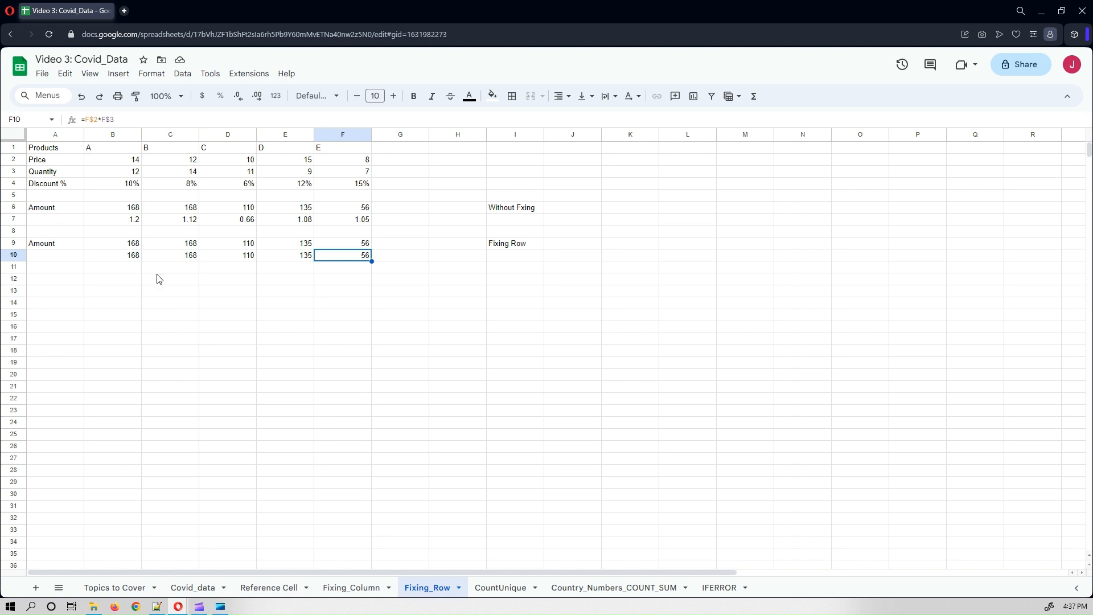
pyautogui.click(123, 256)
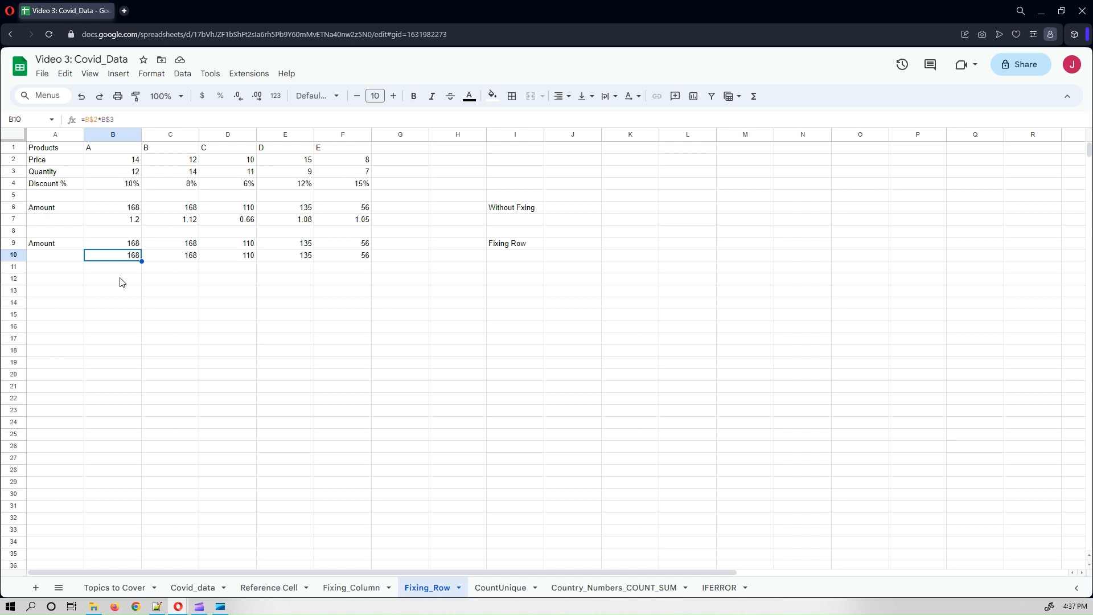
# Revisit the Fixing_Column sheet and review the product quantities, the Total_Qty formulas in G3 and G12, and the percentage in B1.
pyautogui.click(344, 588)
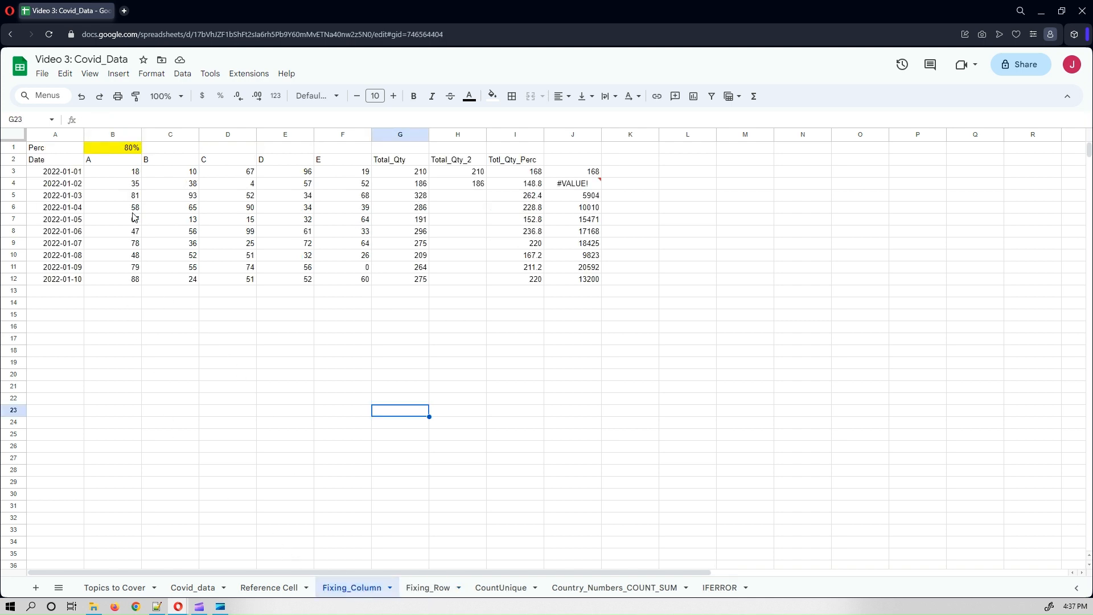
pyautogui.click(106, 174)
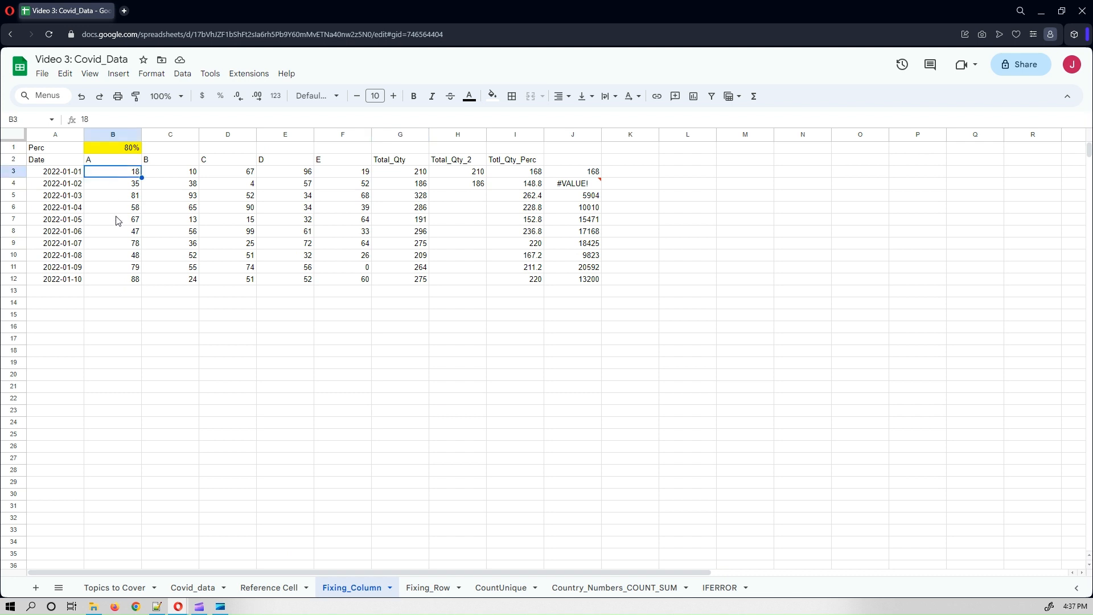
pyautogui.click(100, 283)
pyautogui.click(345, 174)
pyautogui.click(410, 173)
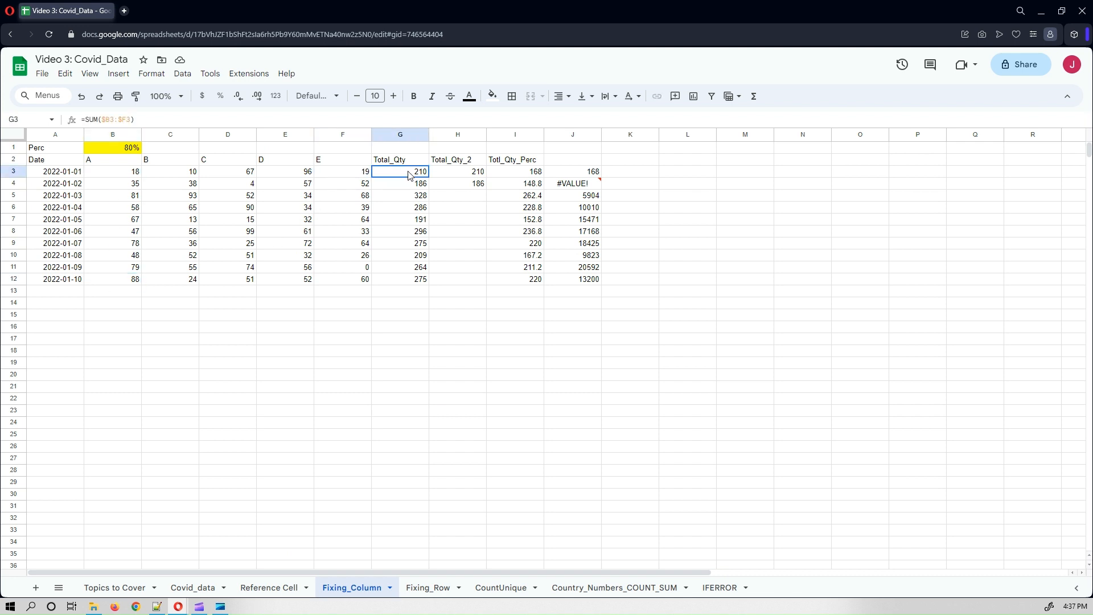
pyautogui.click(401, 280)
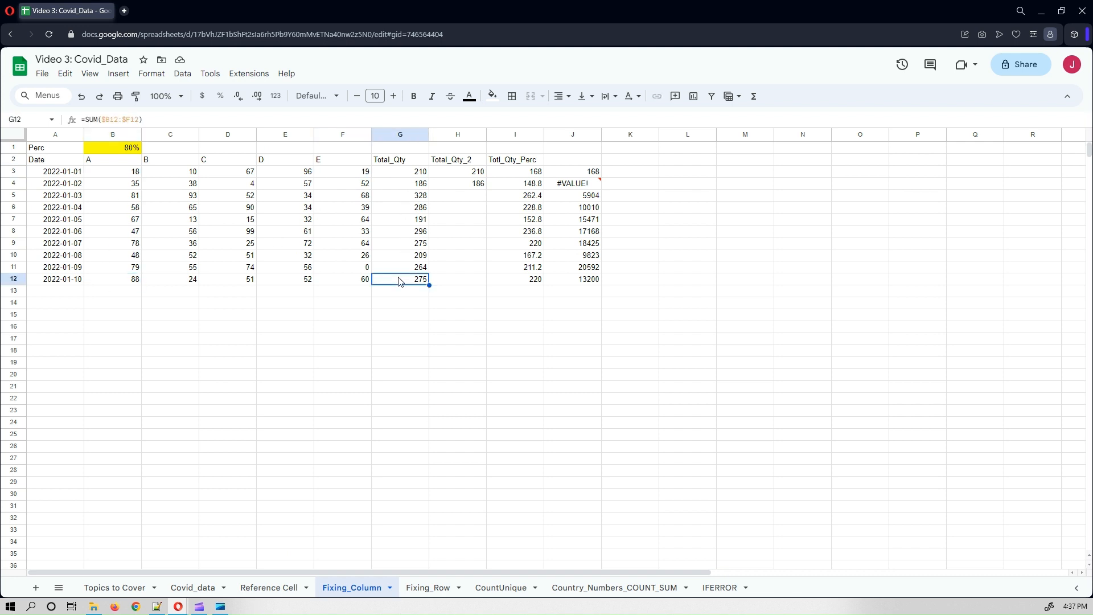
pyautogui.click(401, 174)
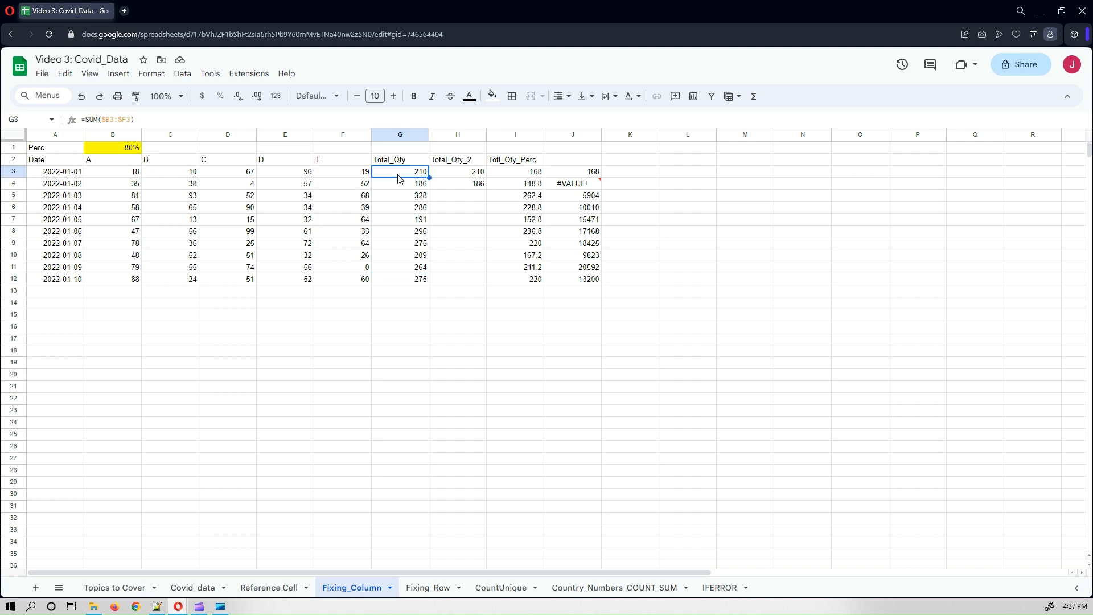
pyautogui.click(116, 151)
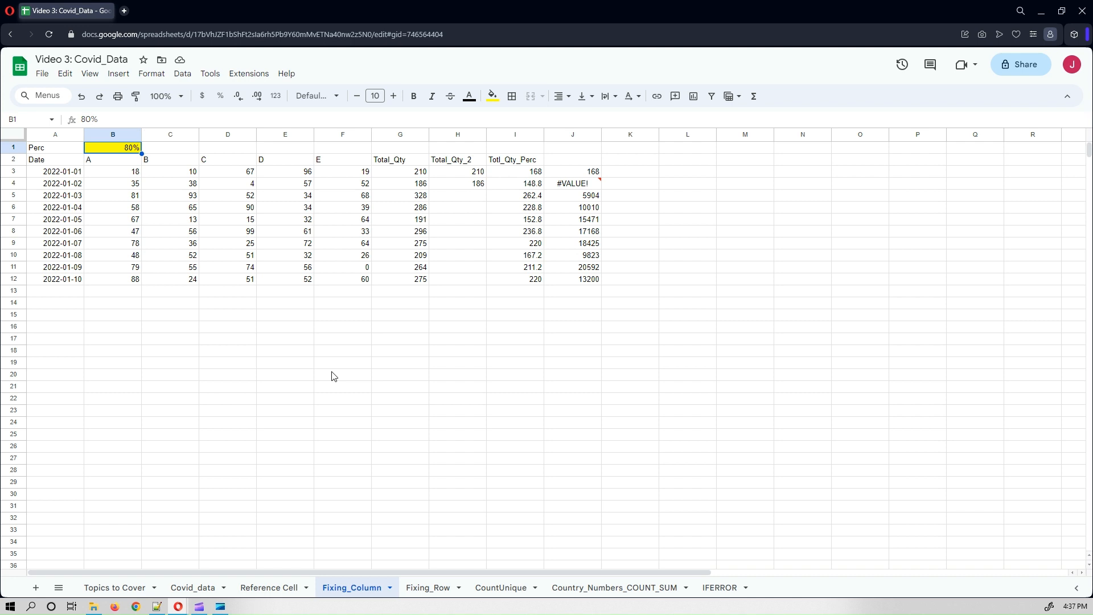
# Open the CountUnique sheet and examine the repeated products listed in A2:A10.
pyautogui.click(507, 589)
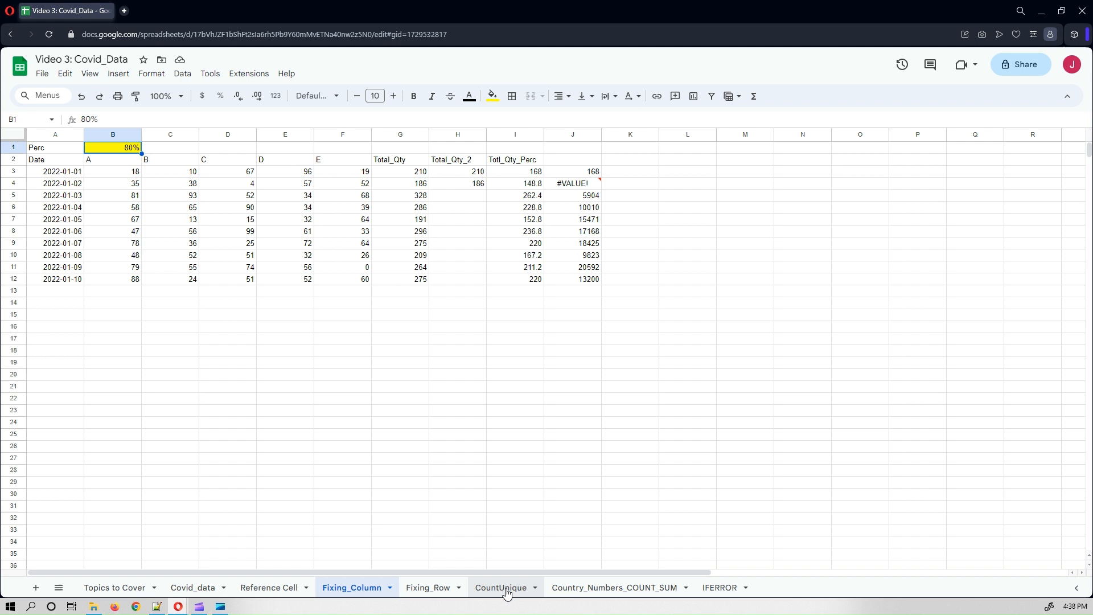
pyautogui.click(136, 438)
pyautogui.moveTo(53, 161); pyautogui.dragTo(66, 260)
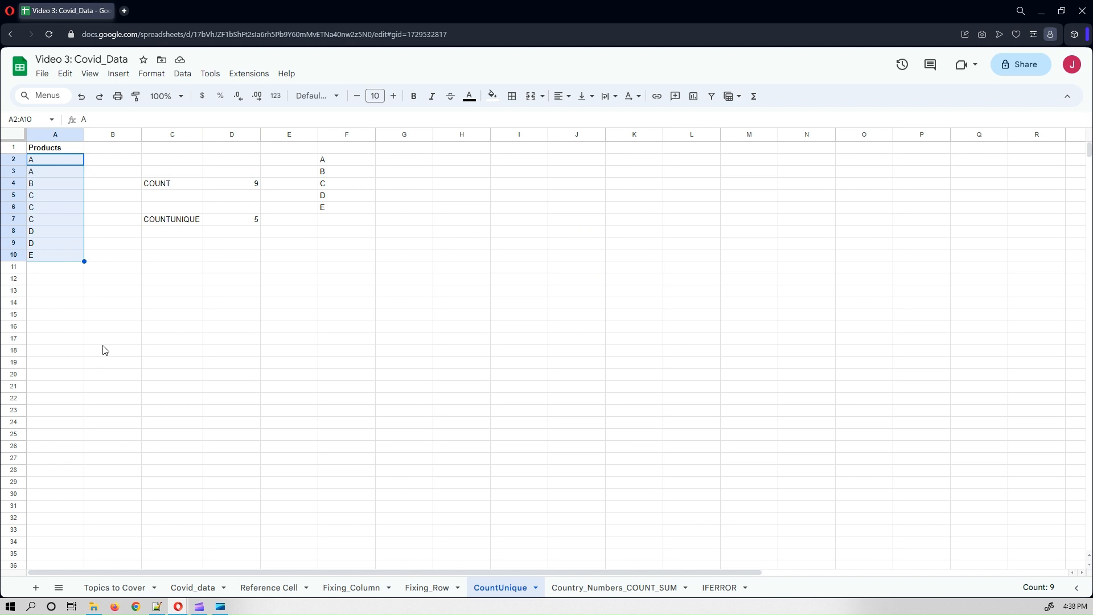
pyautogui.click(82, 314)
pyautogui.click(50, 161)
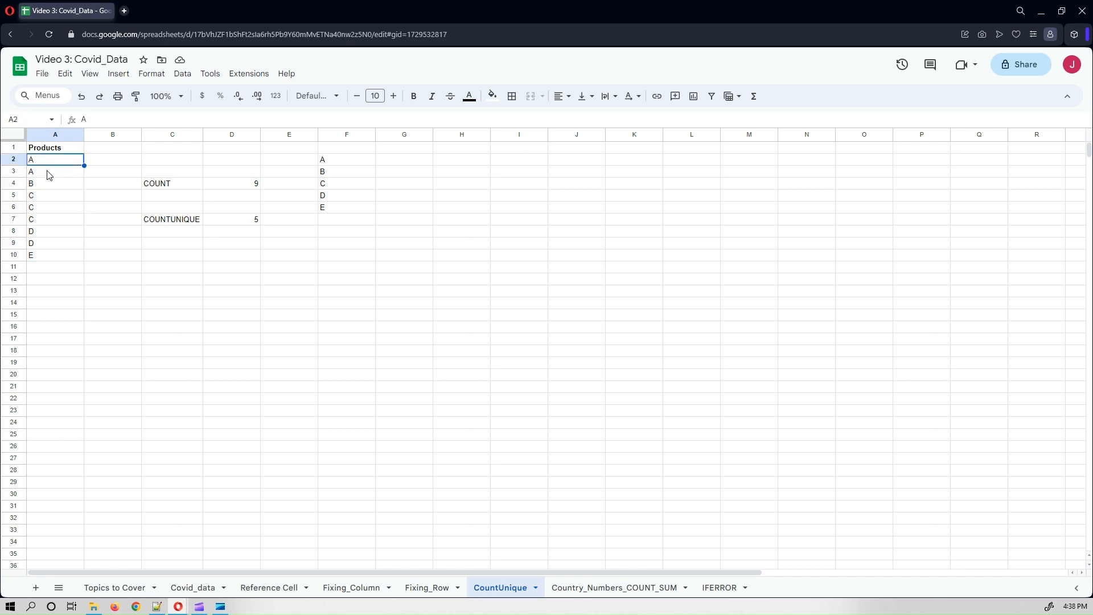
pyautogui.click(48, 171)
pyautogui.click(52, 160)
pyautogui.click(50, 172)
pyautogui.click(49, 186)
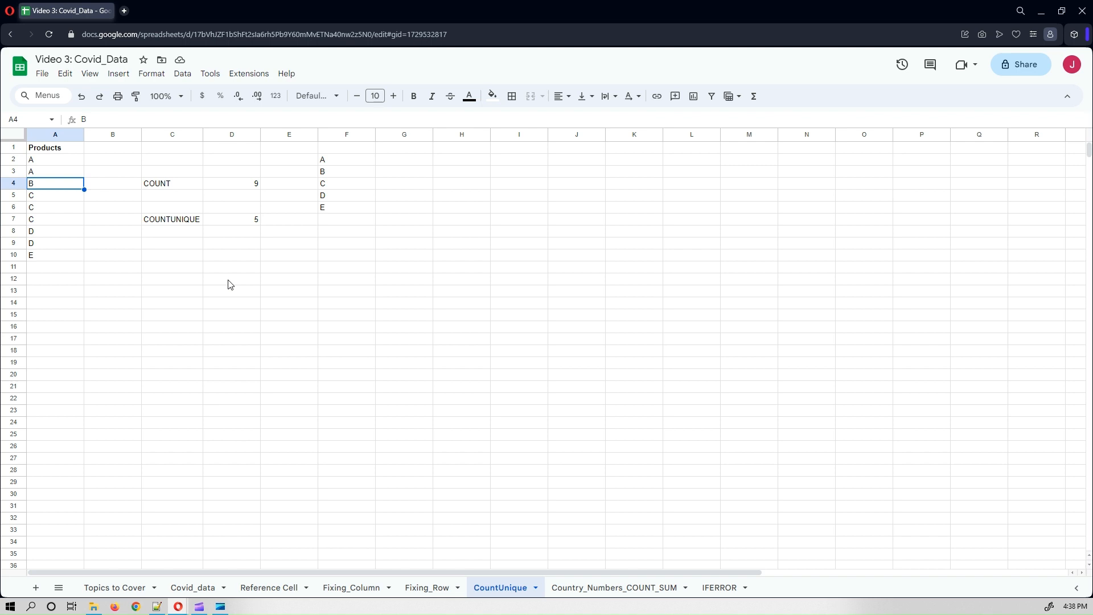
# Examine the COUNTA formula in D4 and the product range it references.
pyautogui.click(224, 188)
pyautogui.click(160, 121)
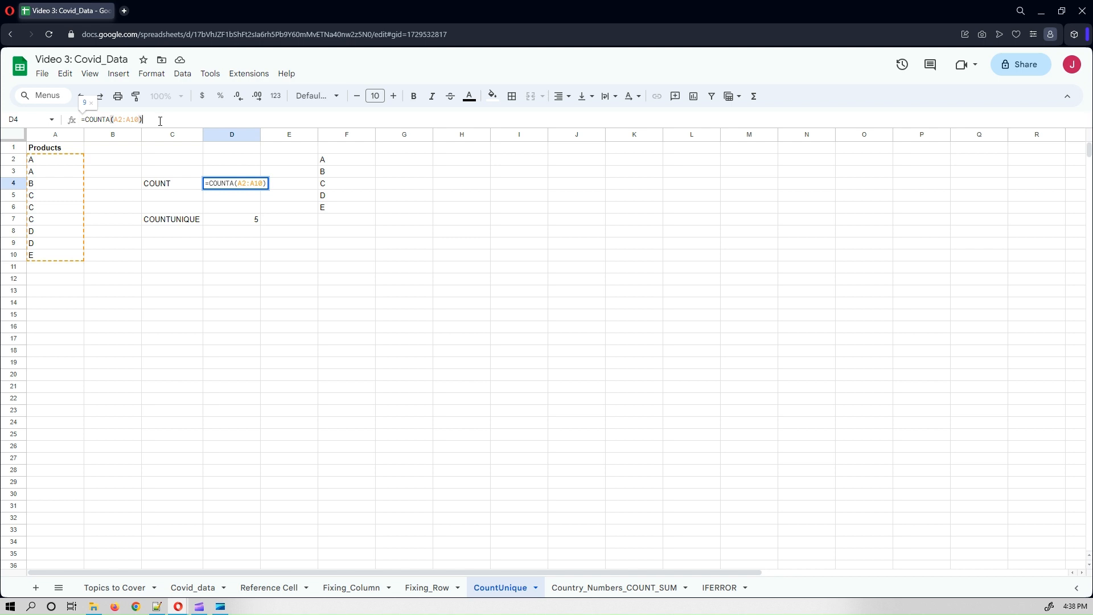
pyautogui.press('Return')
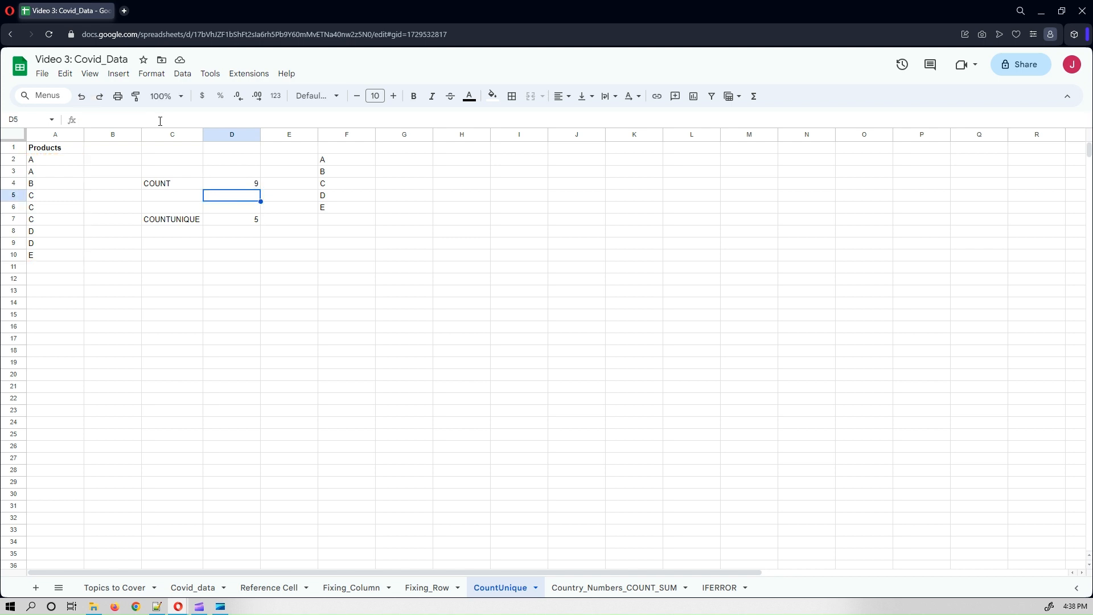
# Examine the COUNTUNIQUE formula in D7 and the product range it references.
pyautogui.press('Down')
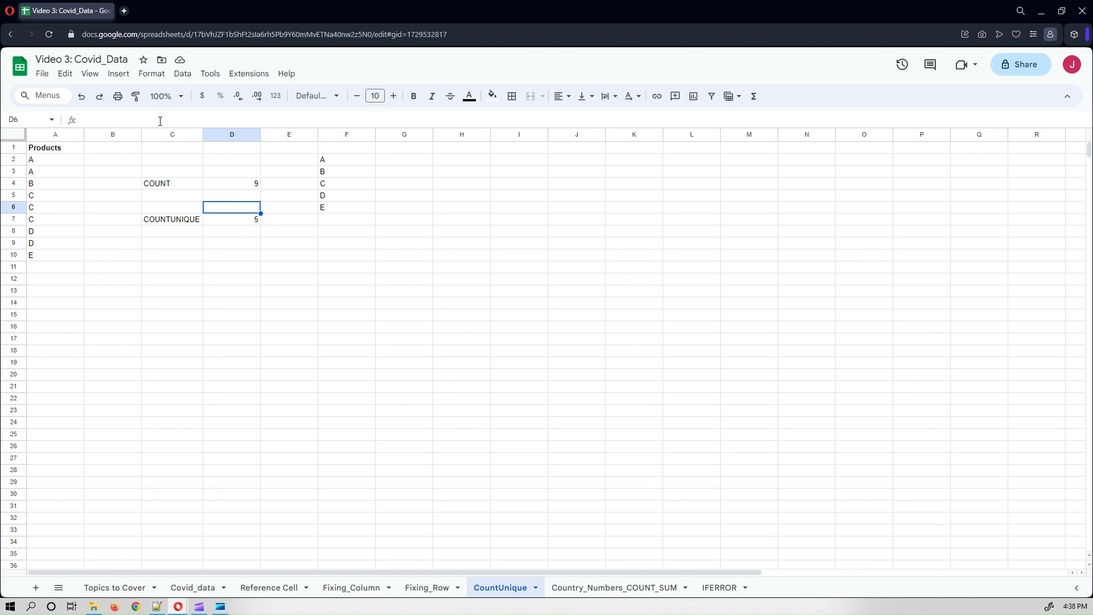
pyautogui.press('Down')
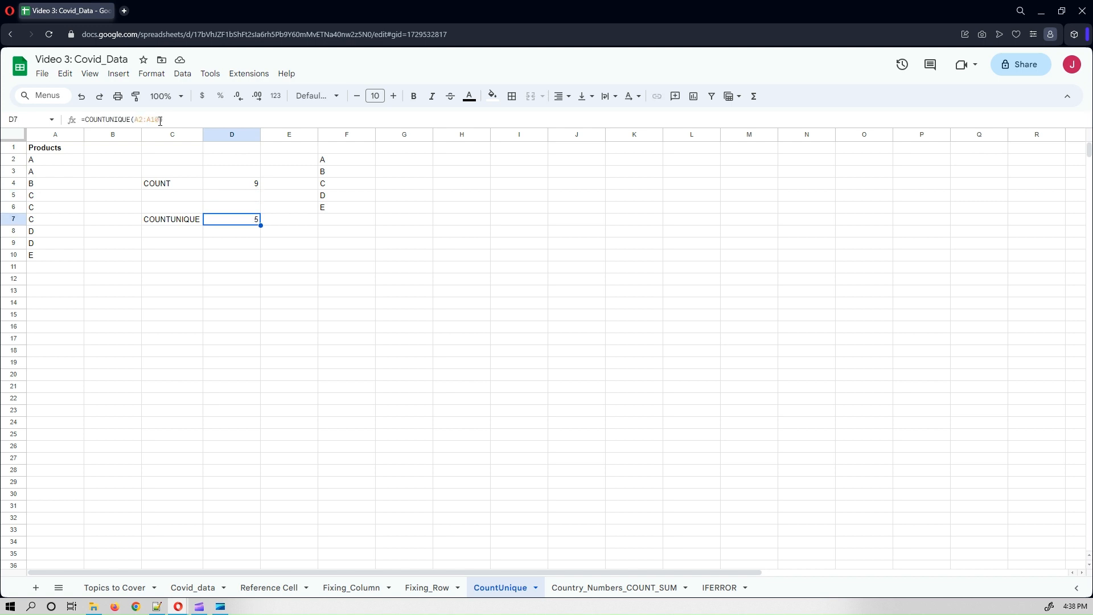
pyautogui.click(170, 119)
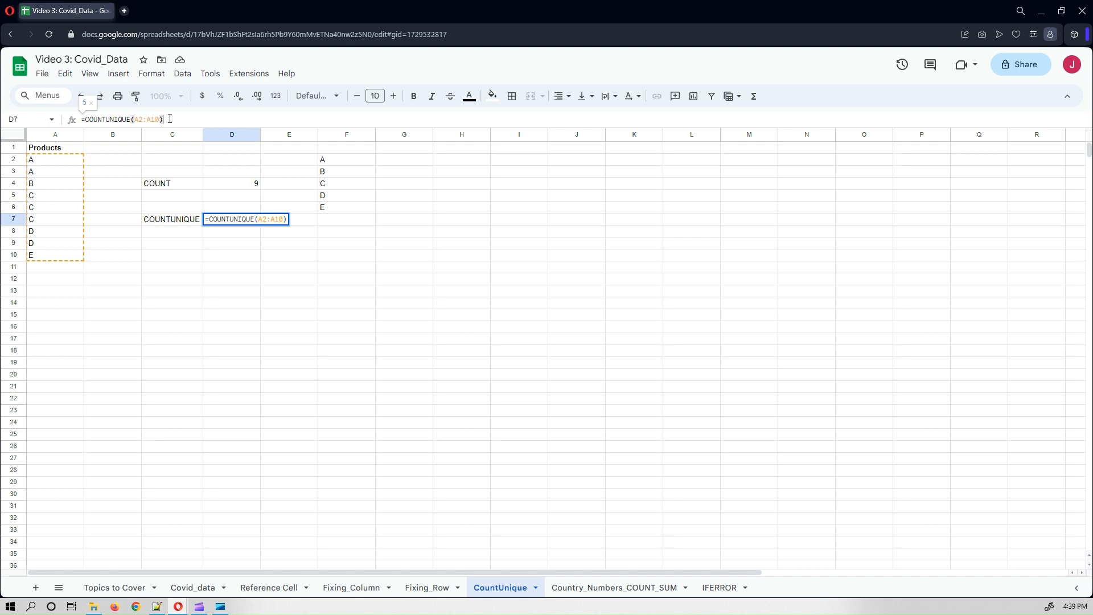
pyautogui.press('Return')
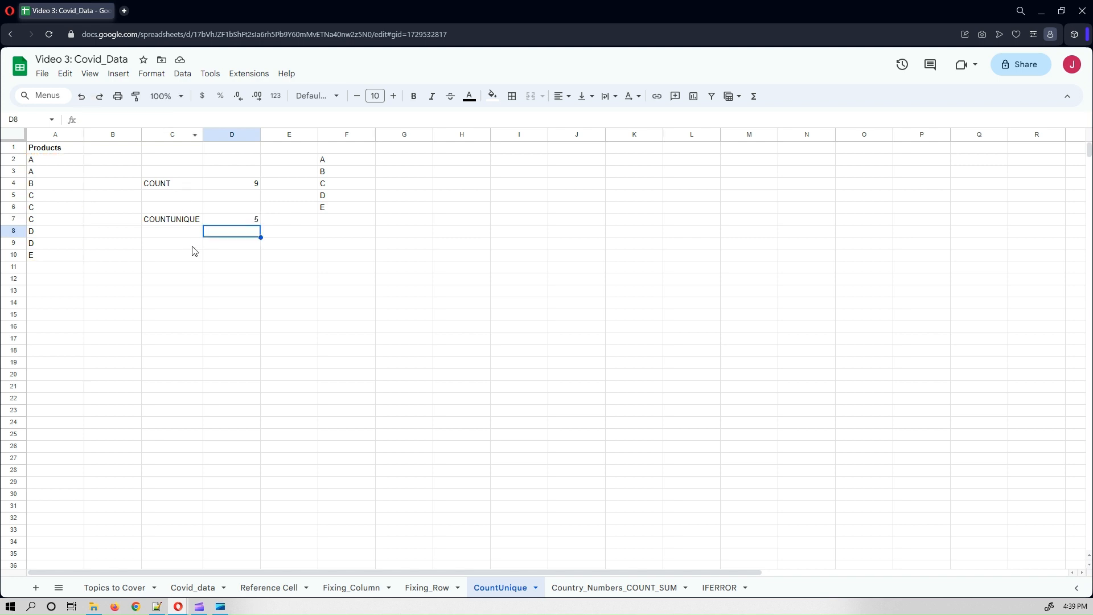
pyautogui.click(225, 219)
# Go through the list of distinct products in F2:F6, from A to E.
pyautogui.click(326, 162)
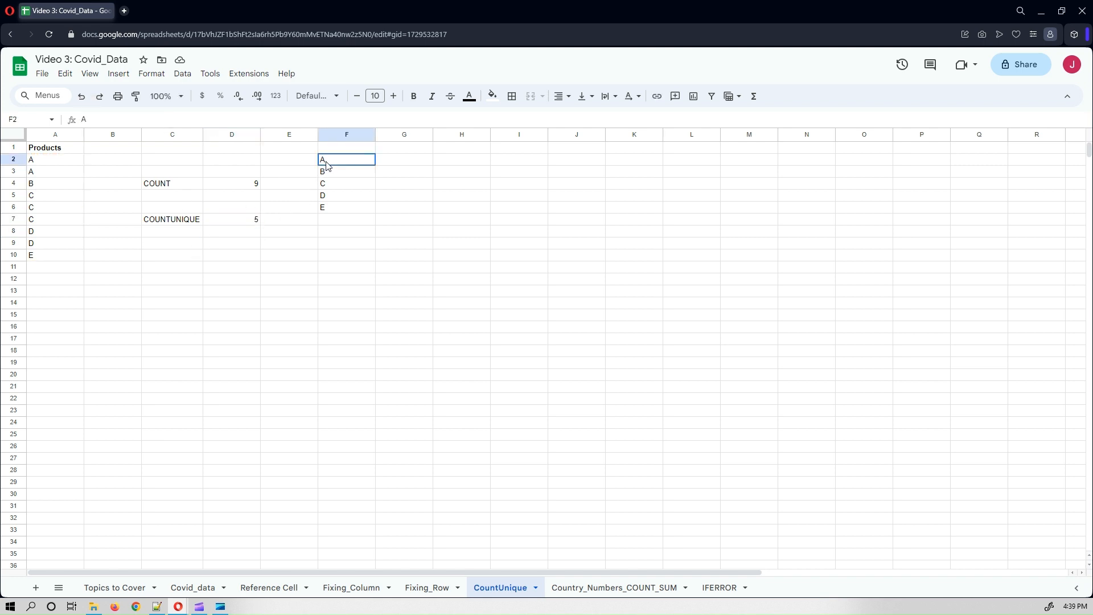
pyautogui.click(334, 172)
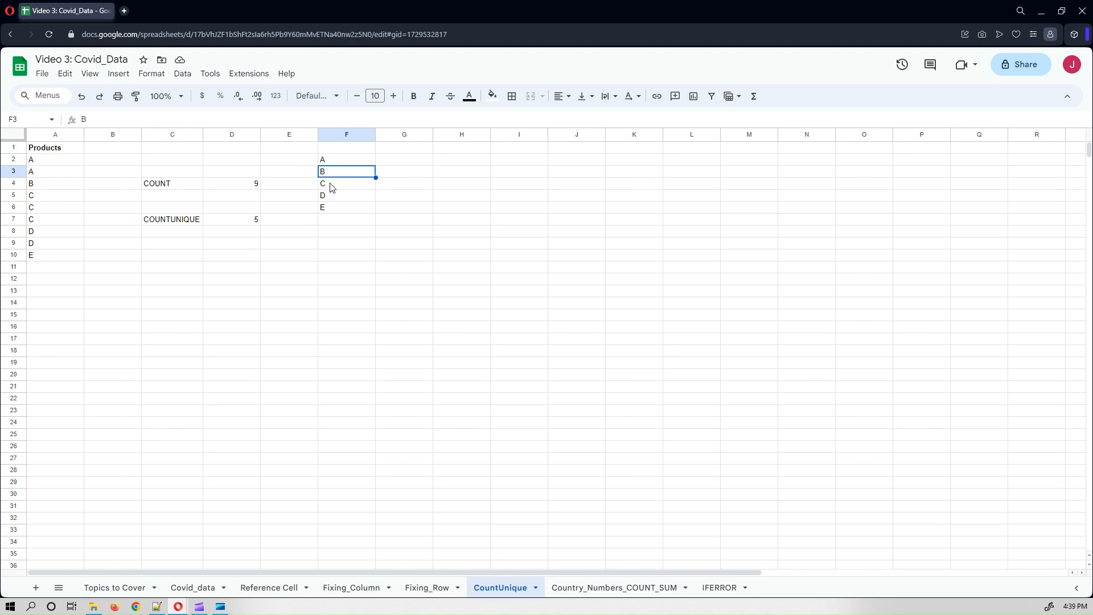
pyautogui.click(333, 186)
pyautogui.click(333, 196)
pyautogui.click(335, 210)
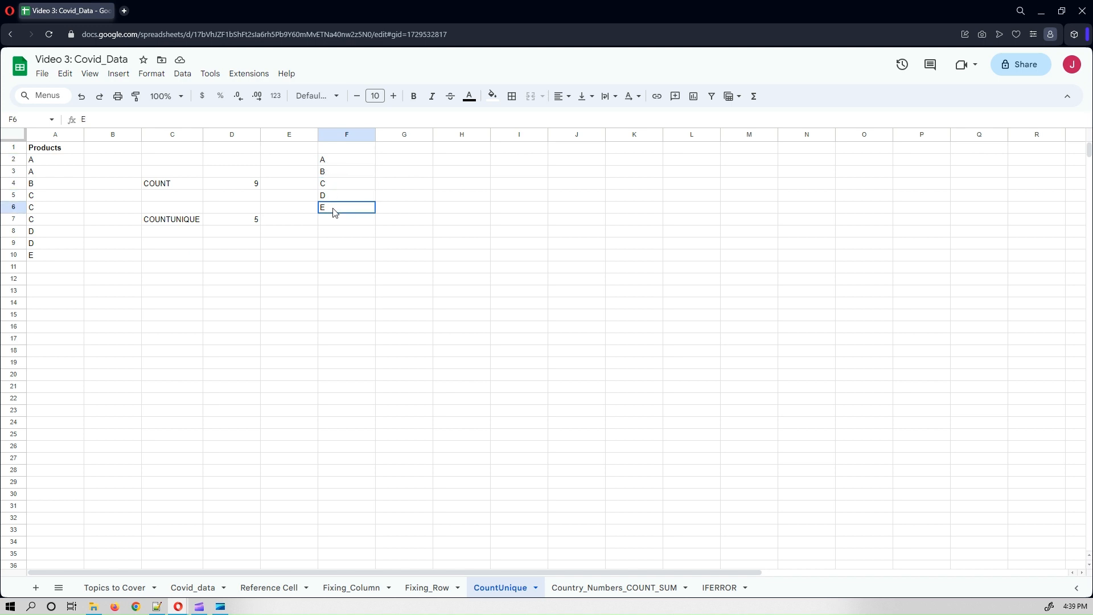
pyautogui.click(348, 163)
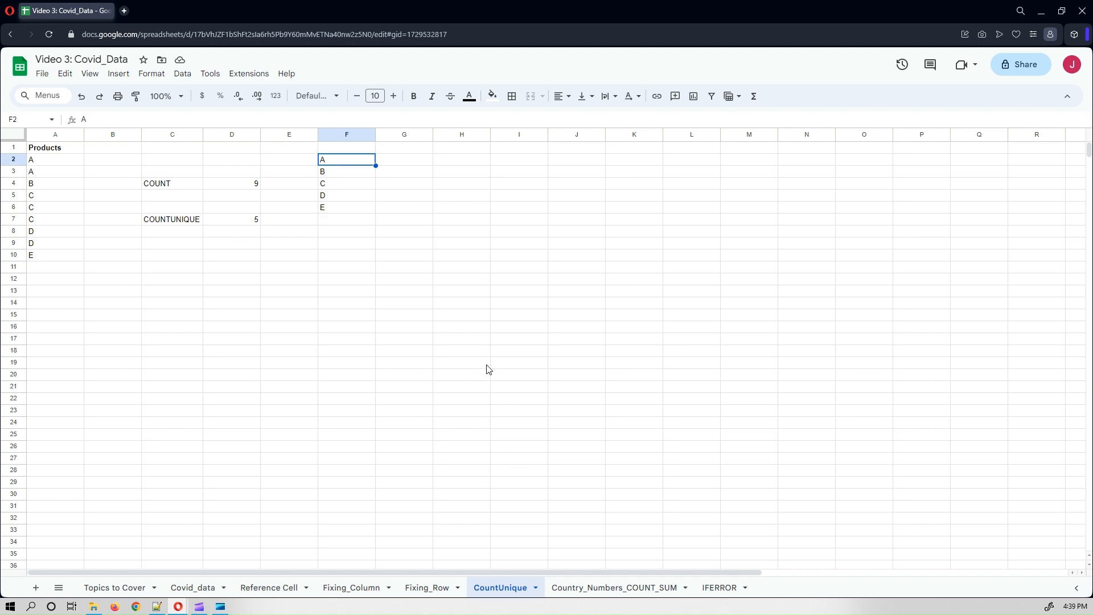
# Open the Covid_data sheet and review its country, daily_new_cases, cumulative_total_cases and date columns.
pyautogui.click(186, 592)
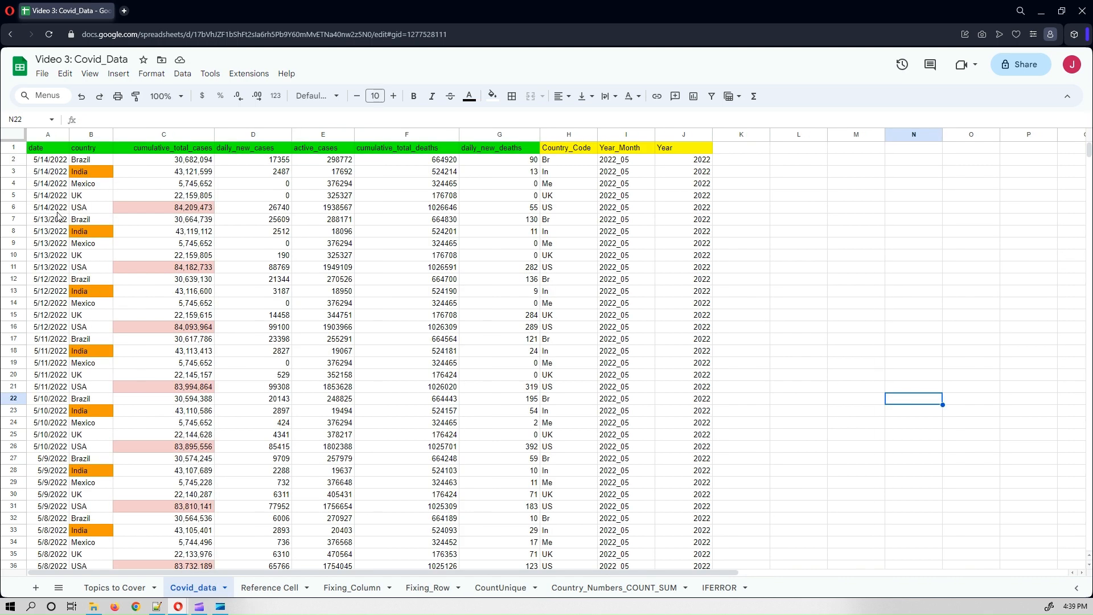
pyautogui.click(89, 139)
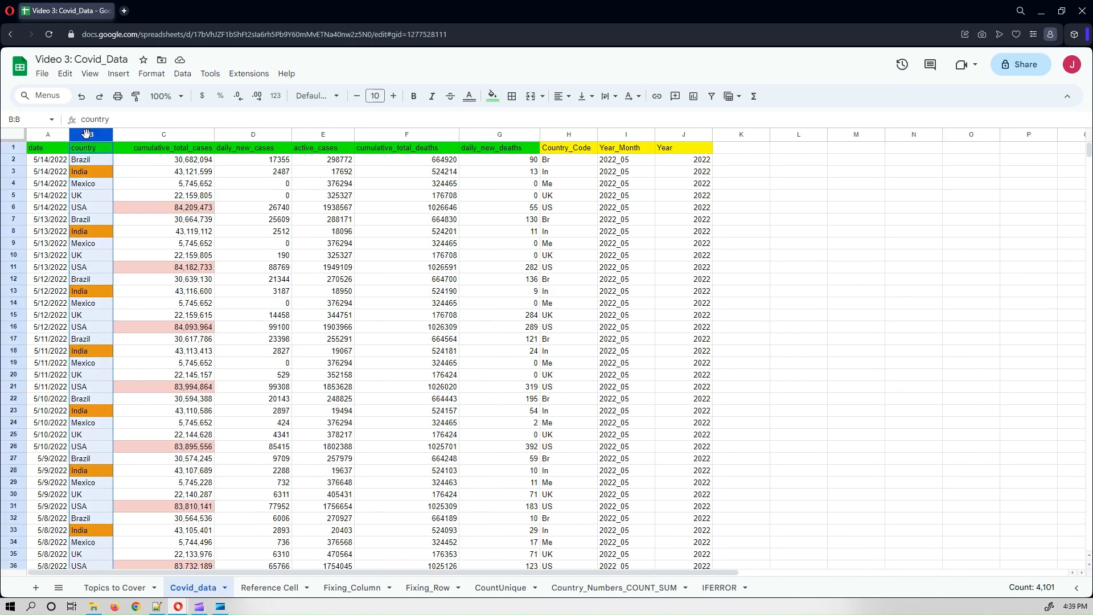
pyautogui.click(259, 139)
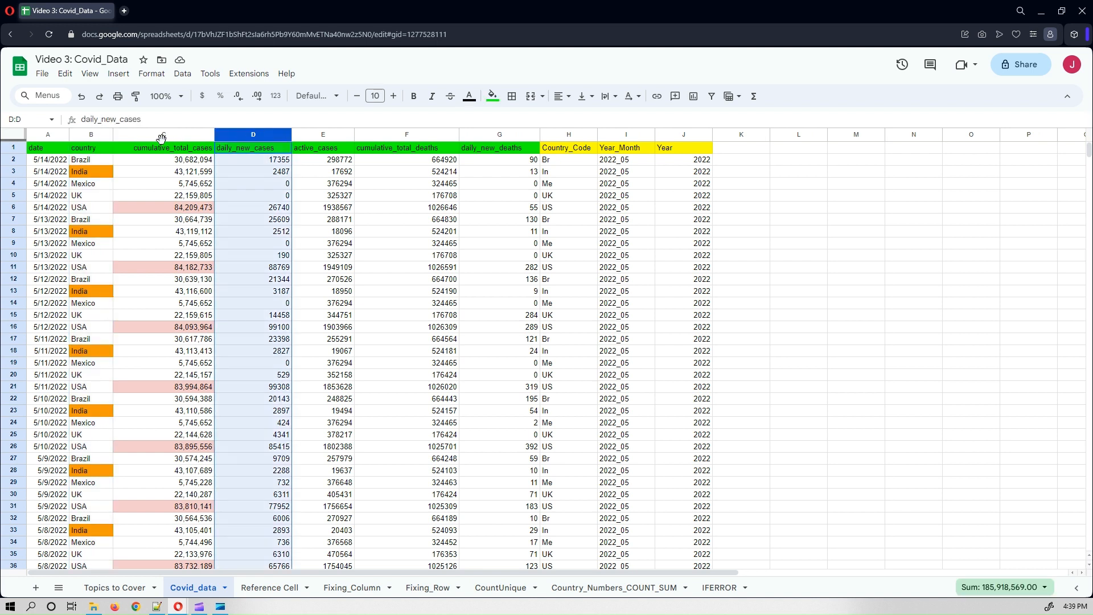
pyautogui.click(153, 134)
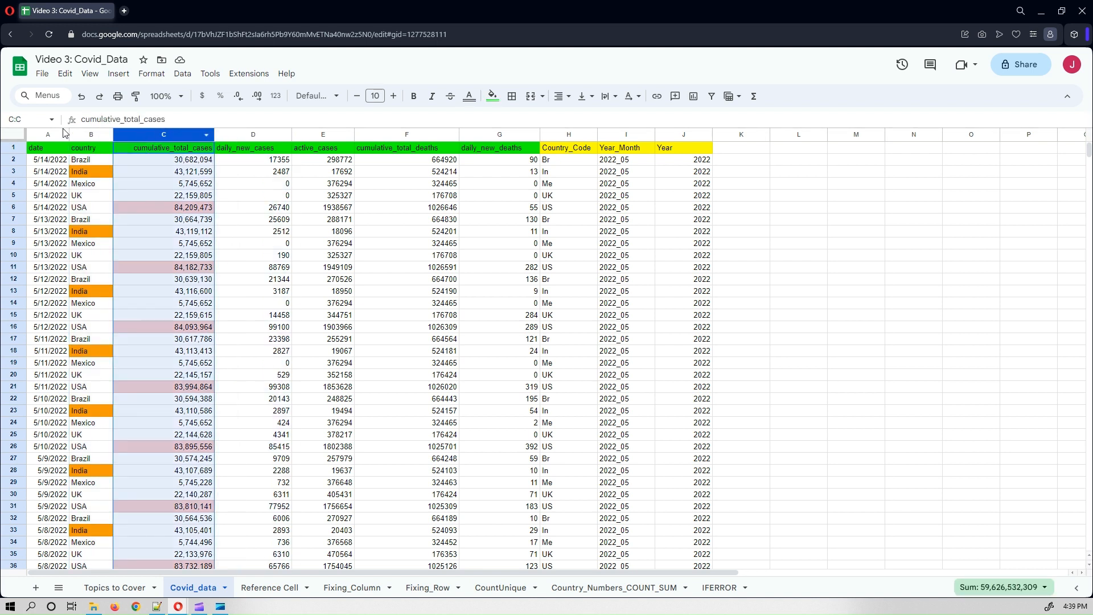
pyautogui.click(48, 133)
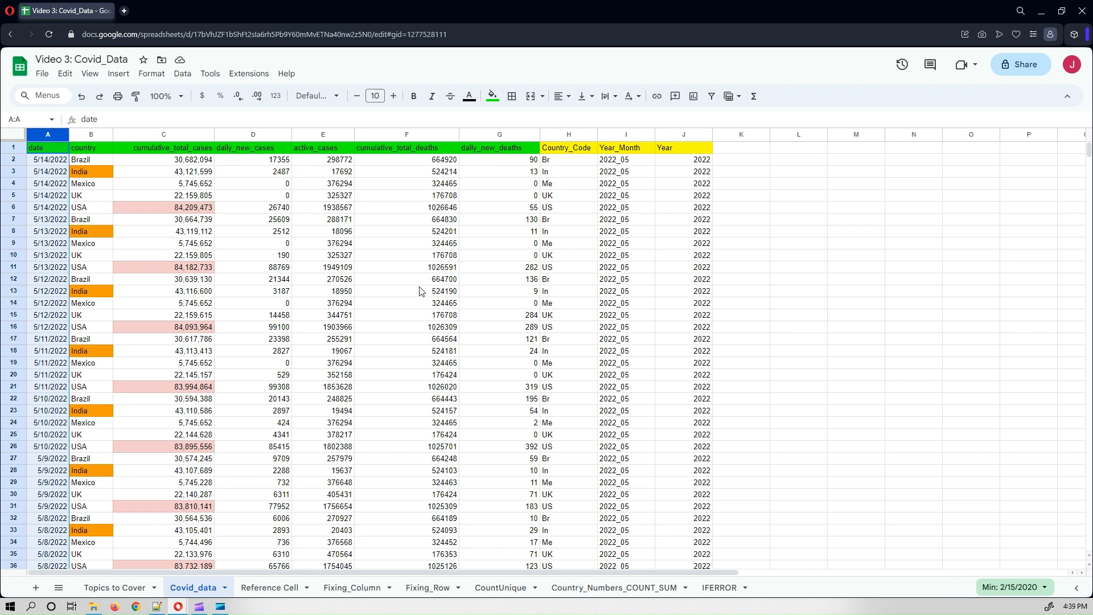
pyautogui.click(373, 284)
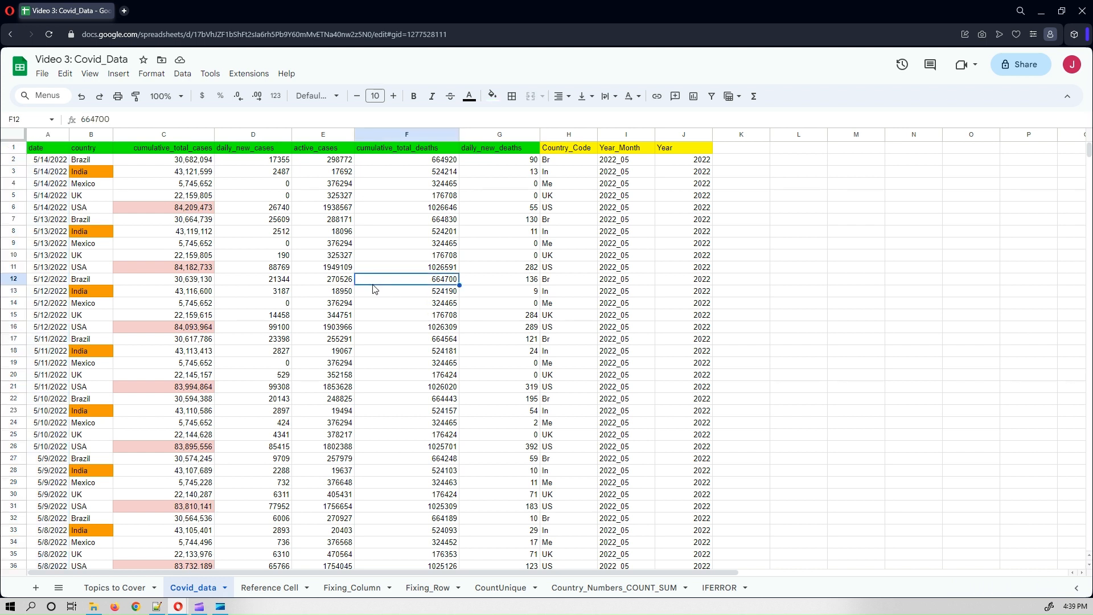
# Open the Country_Numbers_COUNT_SUM sheet.
pyautogui.click(578, 589)
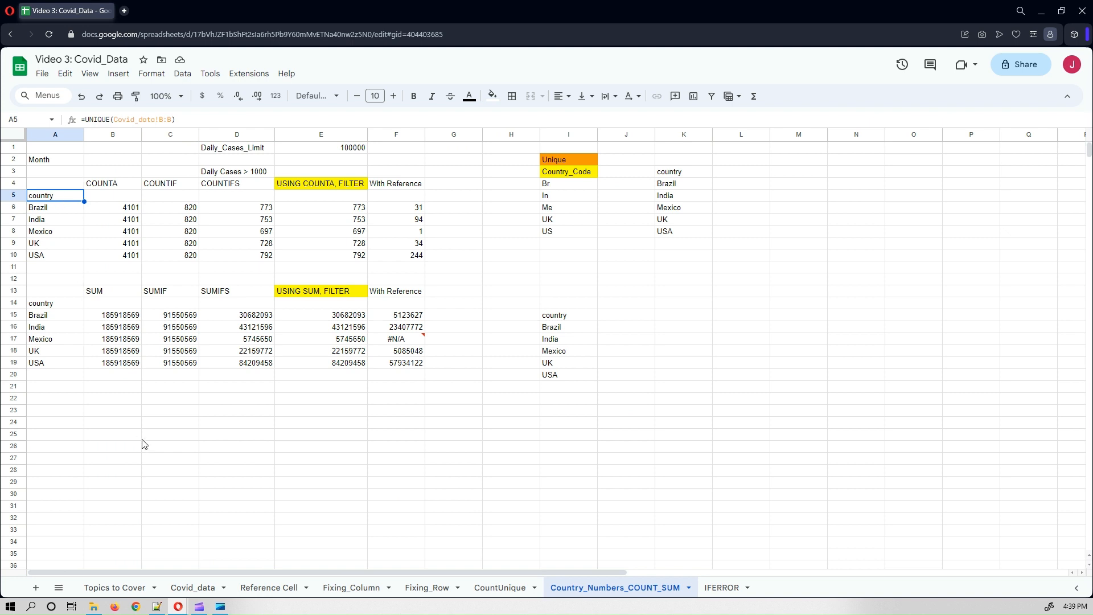
# Clear the existing UNIQUE formula from cell I15.
pyautogui.click(170, 447)
pyautogui.click(556, 319)
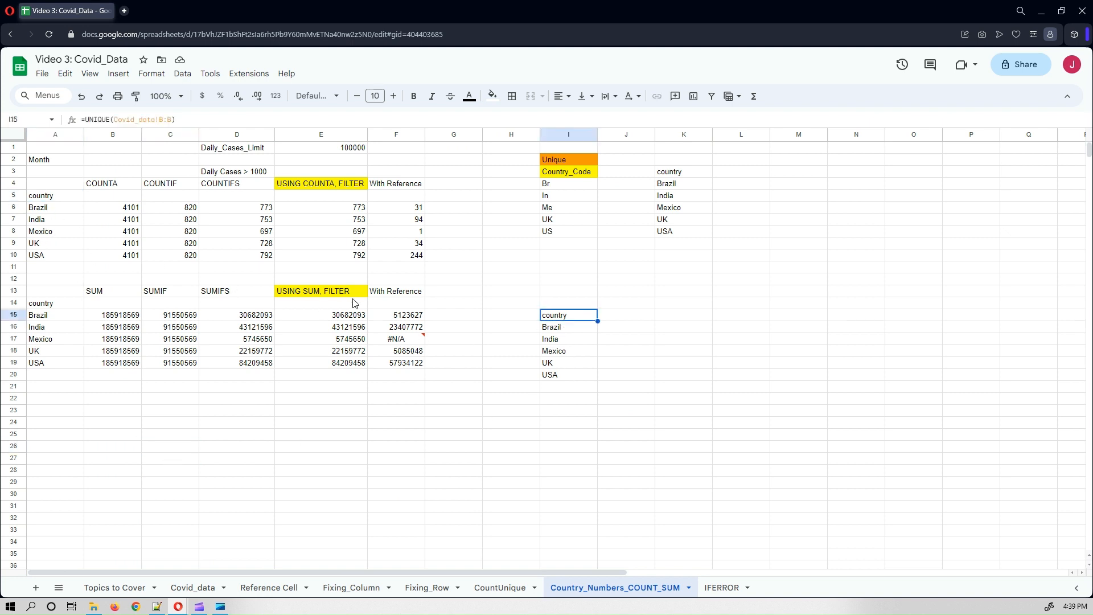
pyautogui.press('Delete')
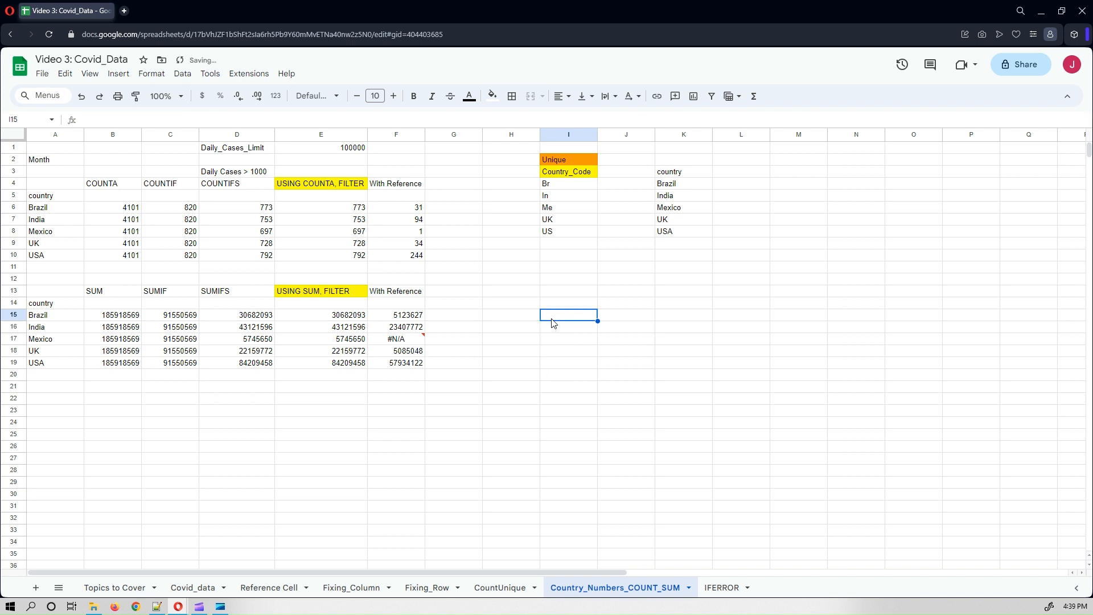
# Enter =UNIQUE(Covid_data!B:B) in I15 to list the distinct countries from the Covid_data sheet.
pyautogui.write('=u')
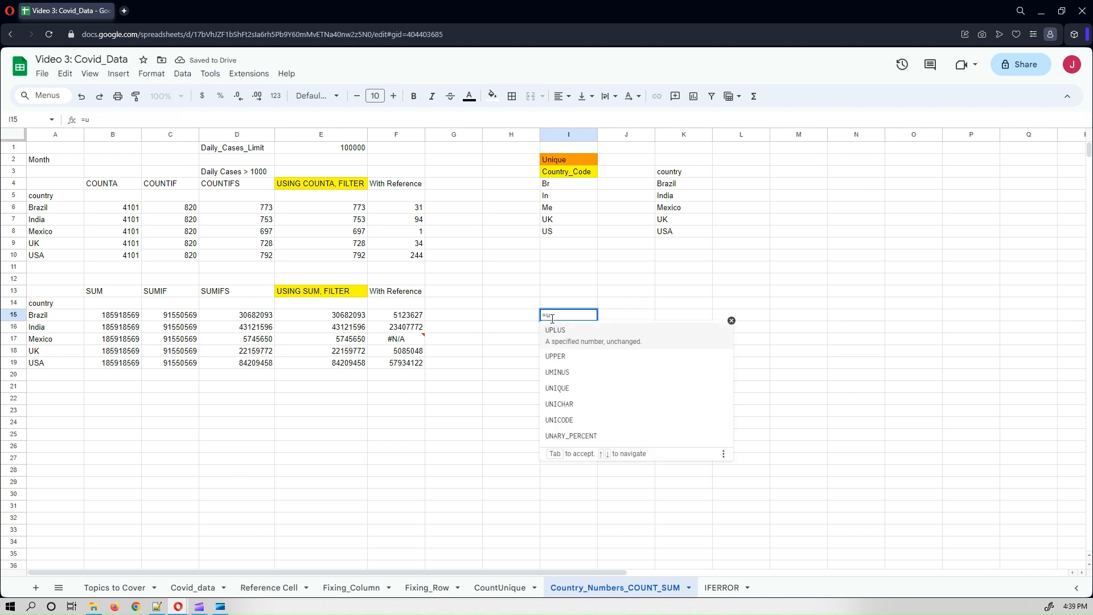
pyautogui.press('BackSpace')
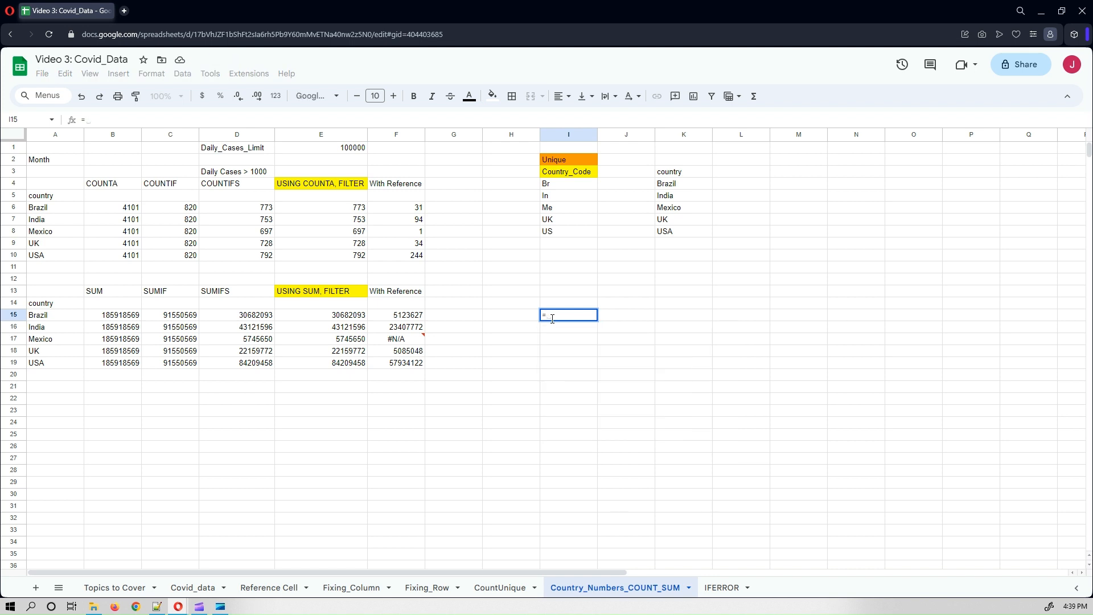
pyautogui.write('uni')
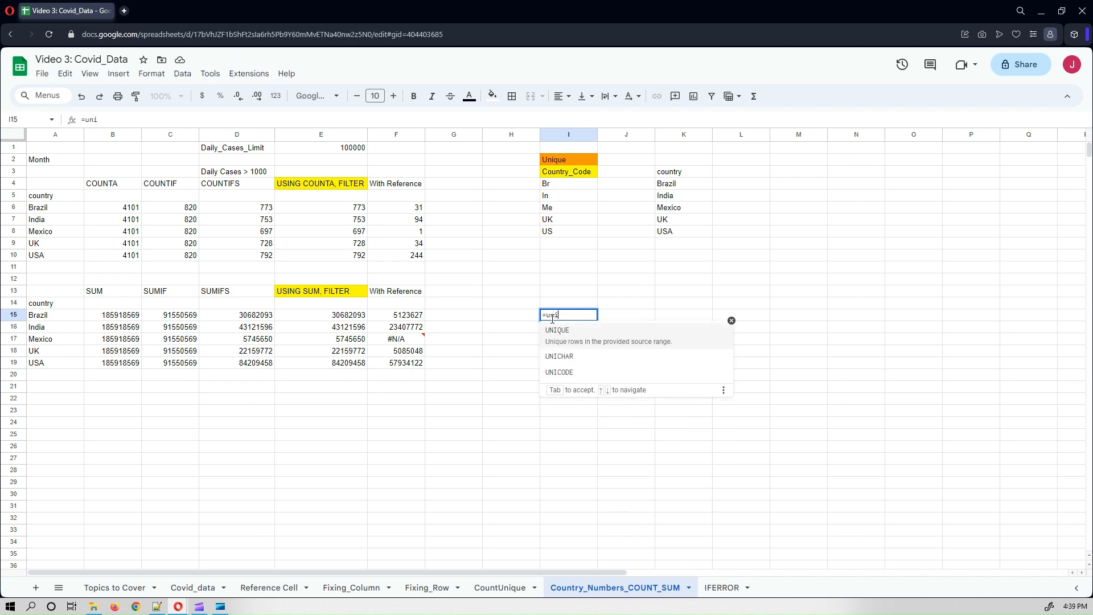
pyautogui.press('Tab')
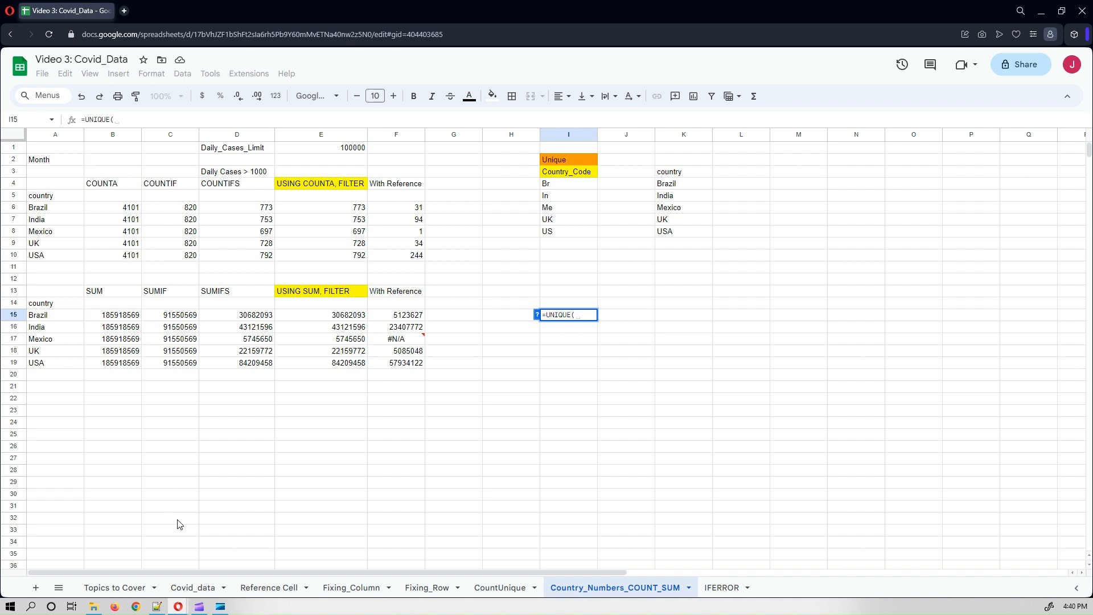
pyautogui.click(190, 589)
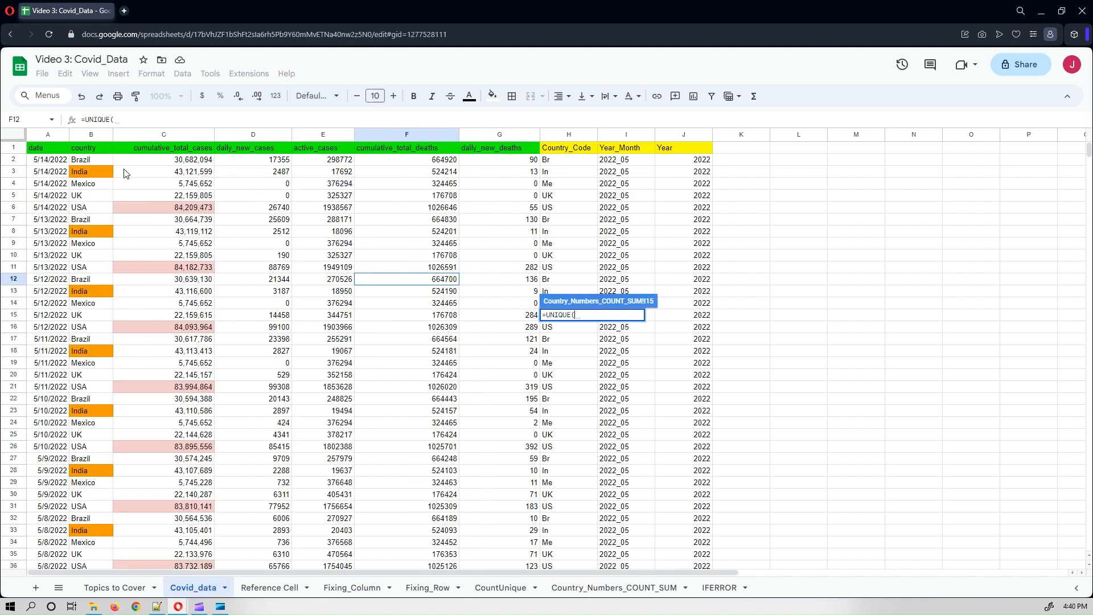
pyautogui.click(91, 134)
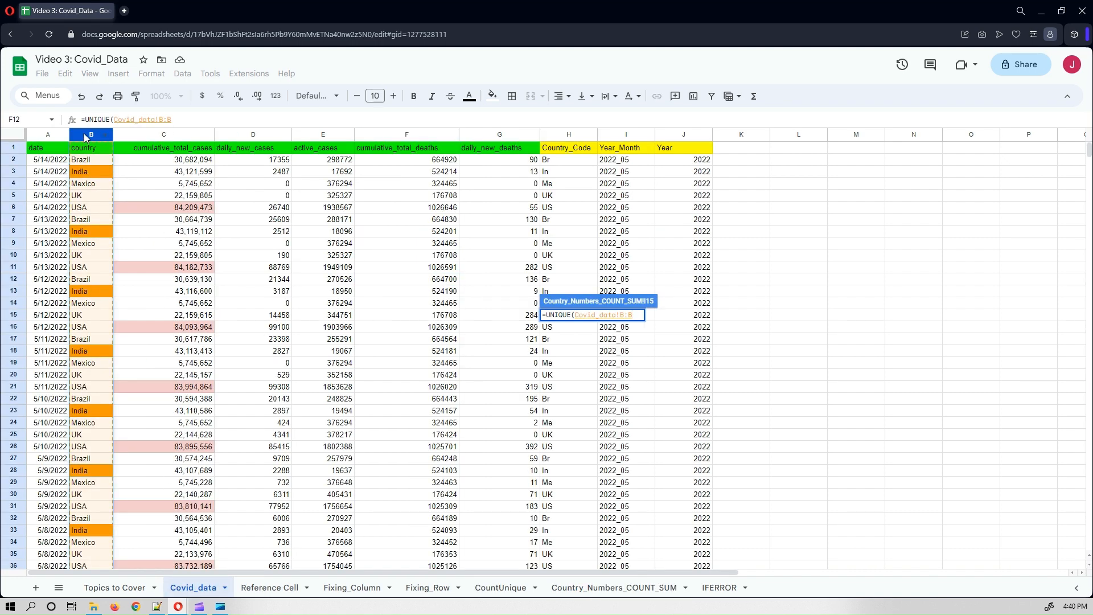
pyautogui.write(')')
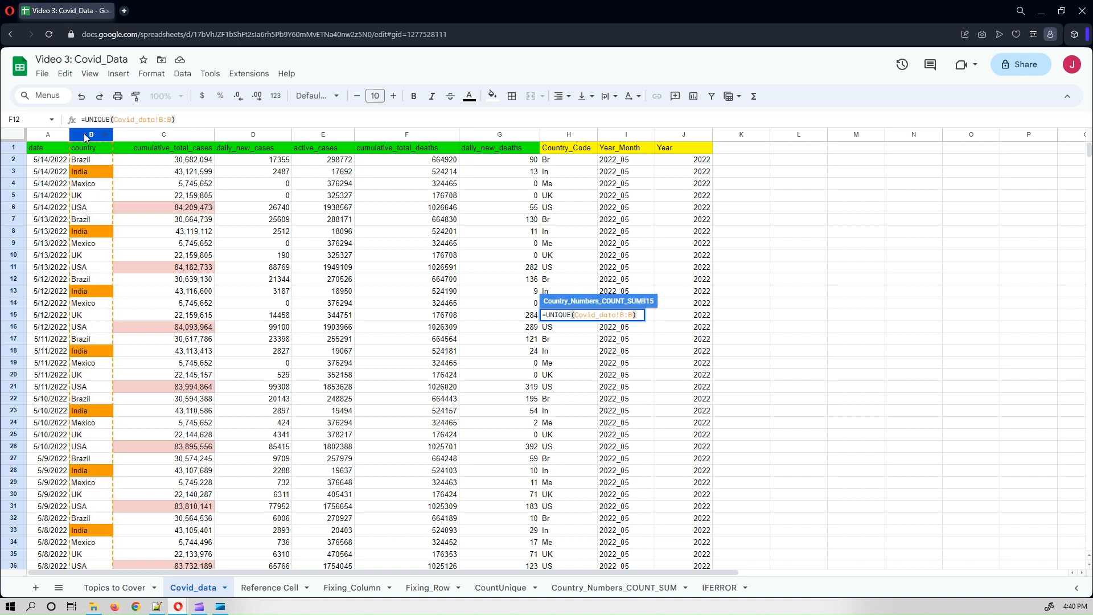
pyautogui.press('Return')
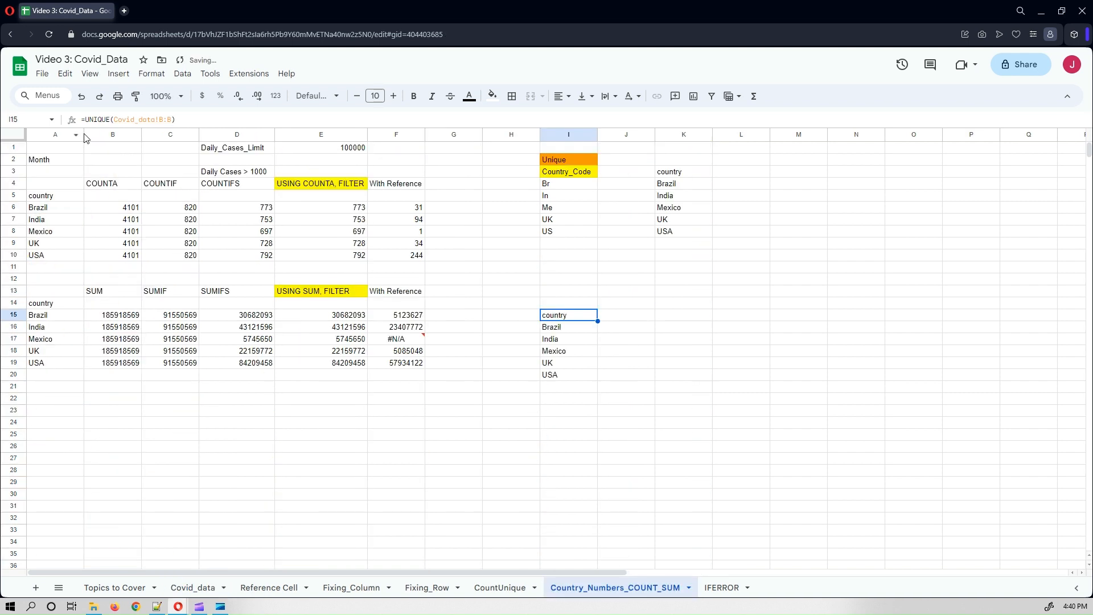
# Examine the UNIQUE formula in A5 and the COUNTA formula in B6 that counts the Covid_data country column.
pyautogui.click(546, 330)
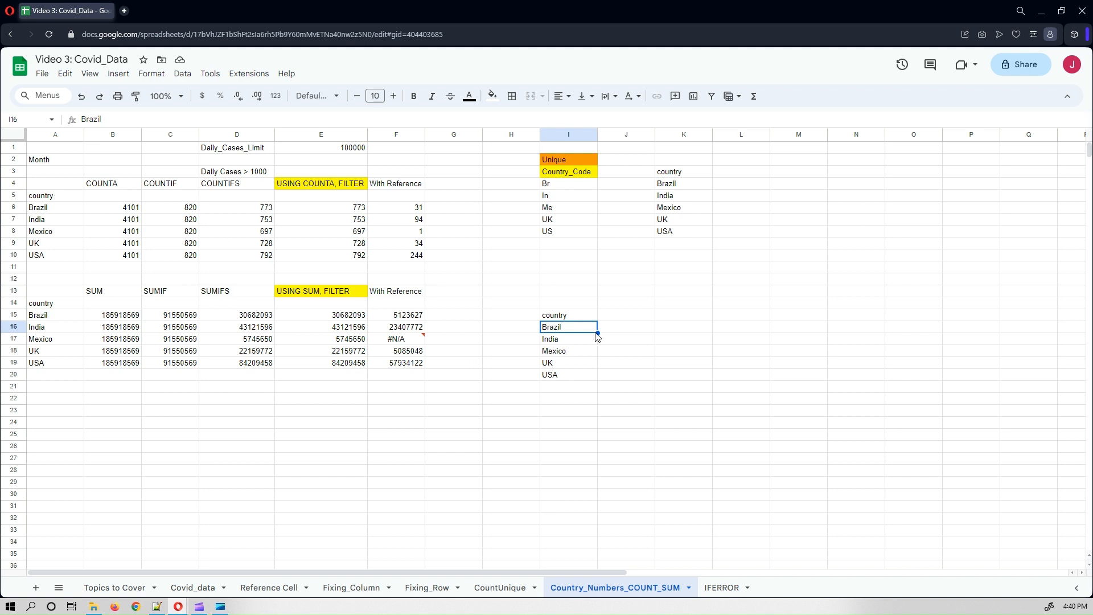
pyautogui.click(51, 201)
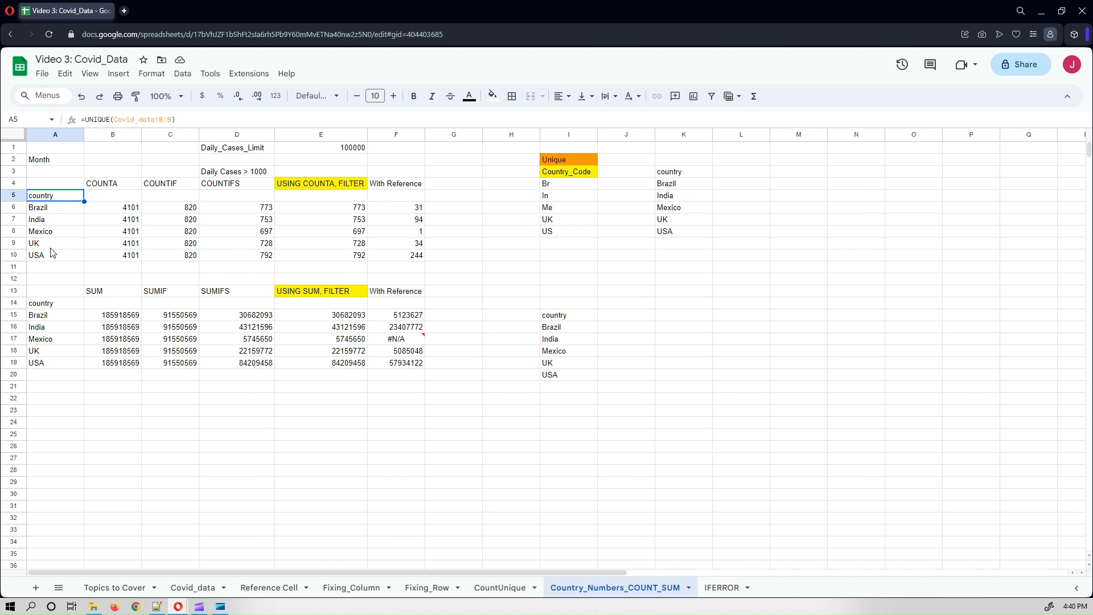
pyautogui.click(114, 188)
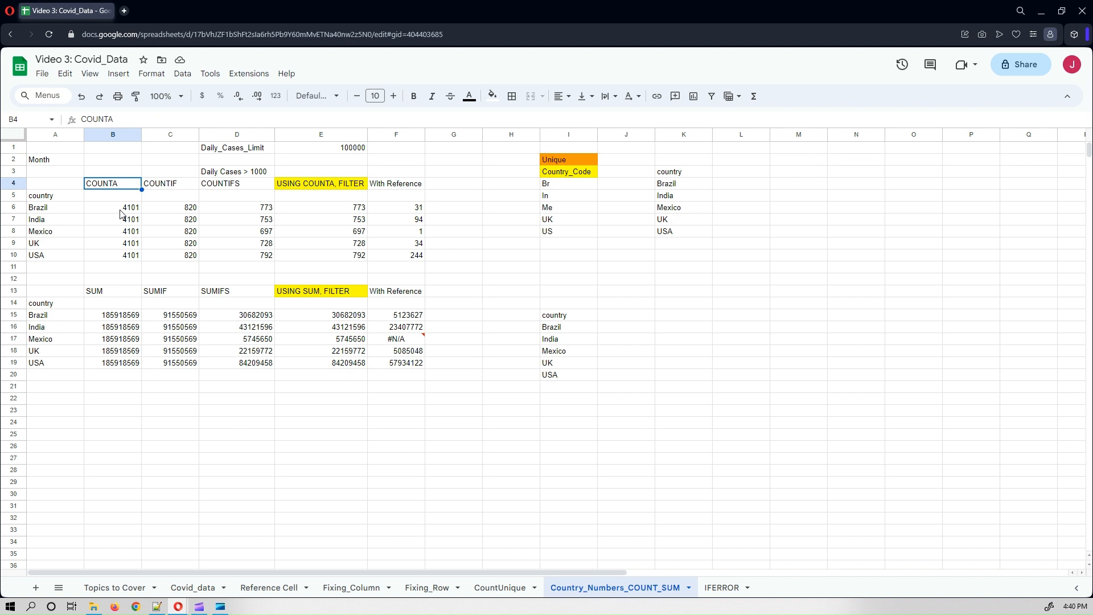
pyautogui.click(121, 210)
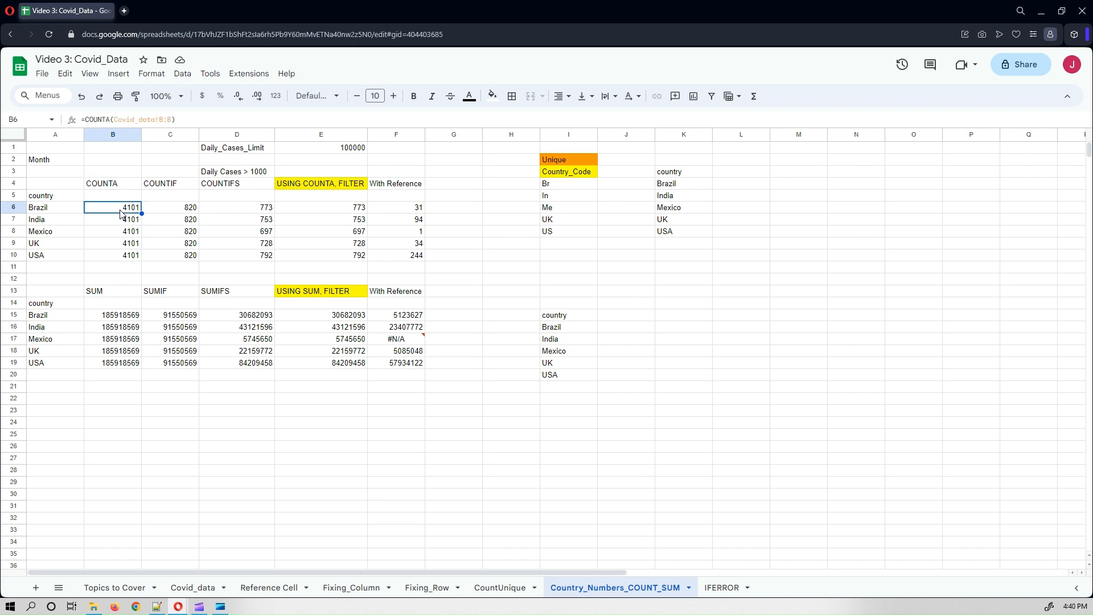
pyautogui.click(193, 119)
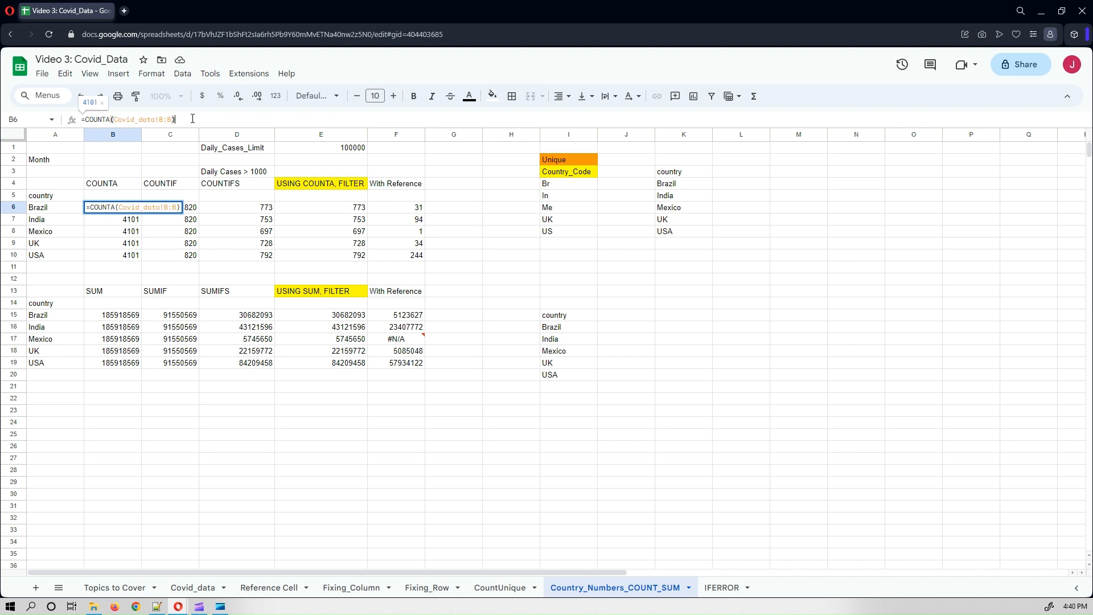
pyautogui.press('Return')
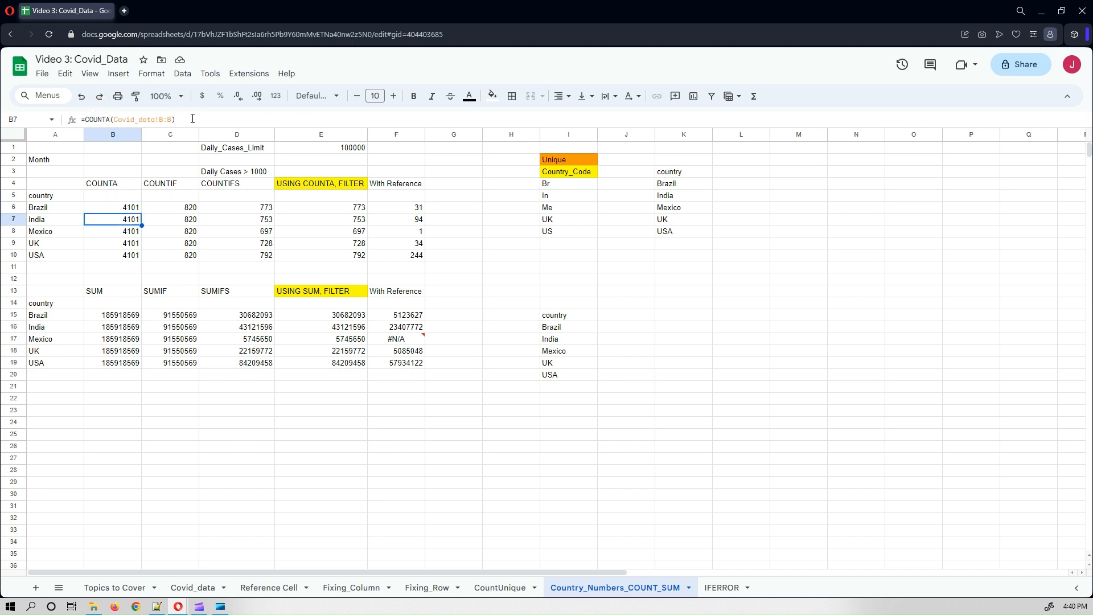
# Fill the COUNTA formula from B6 down to B10 for all five countries.
pyautogui.click(114, 209)
pyautogui.moveTo(141, 211); pyautogui.dragTo(136, 257)
pyautogui.click(121, 209)
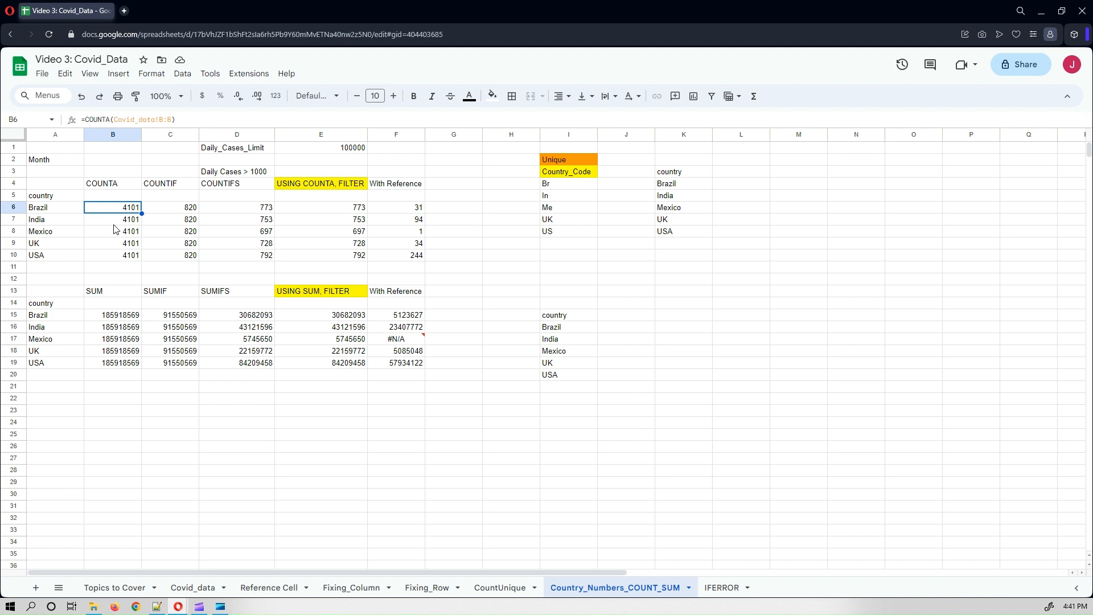
# Compare the COUNTIF formula in C6, including its $A6 criterion, with the COUNTA formula in B6.
pyautogui.click(161, 211)
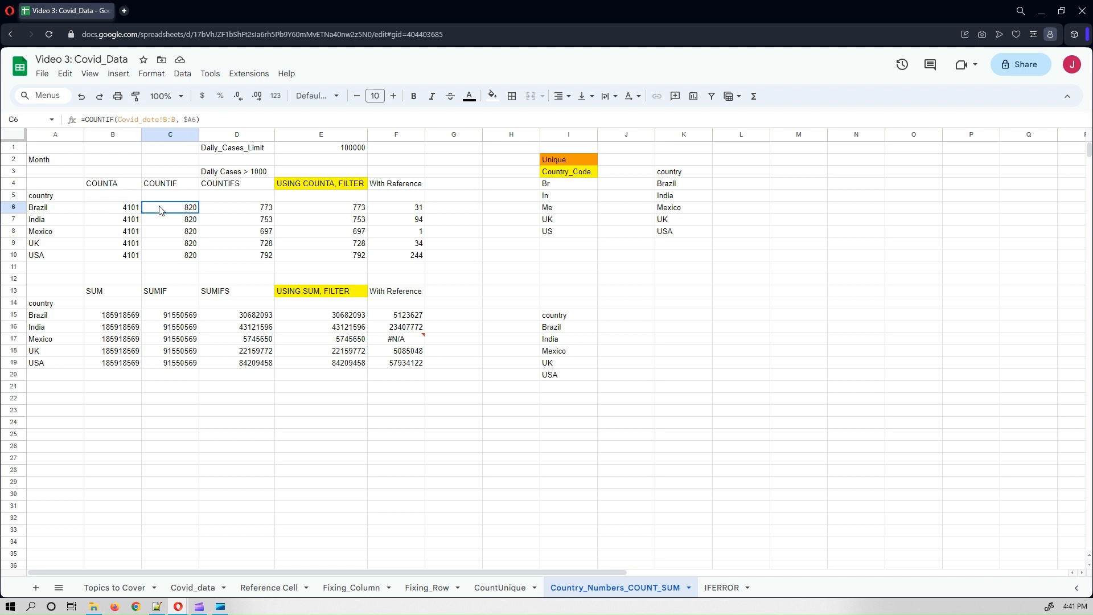
pyautogui.click(119, 209)
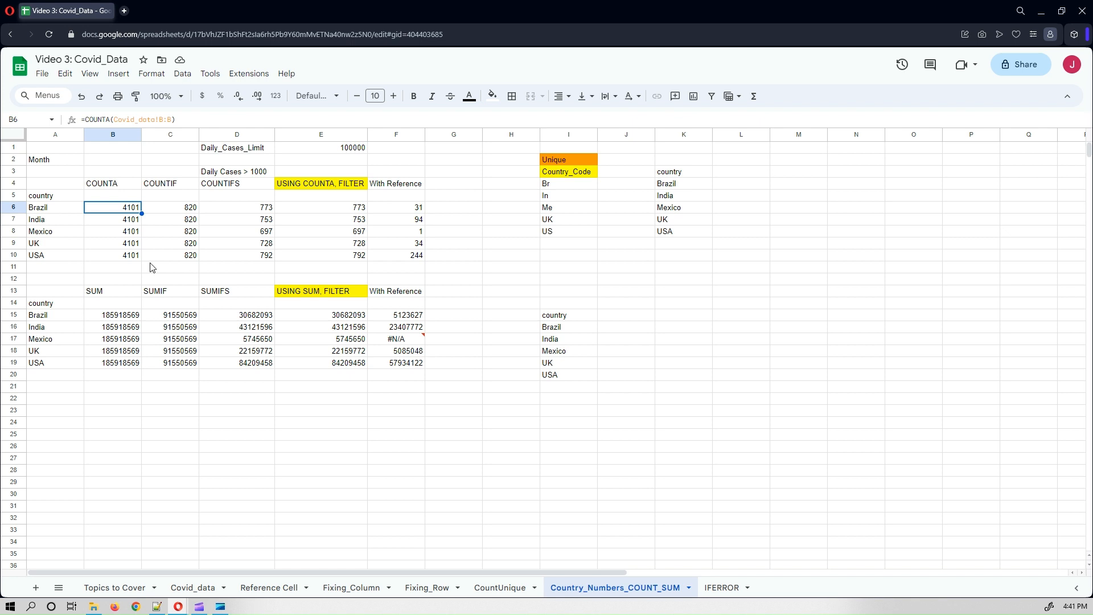
pyautogui.click(163, 212)
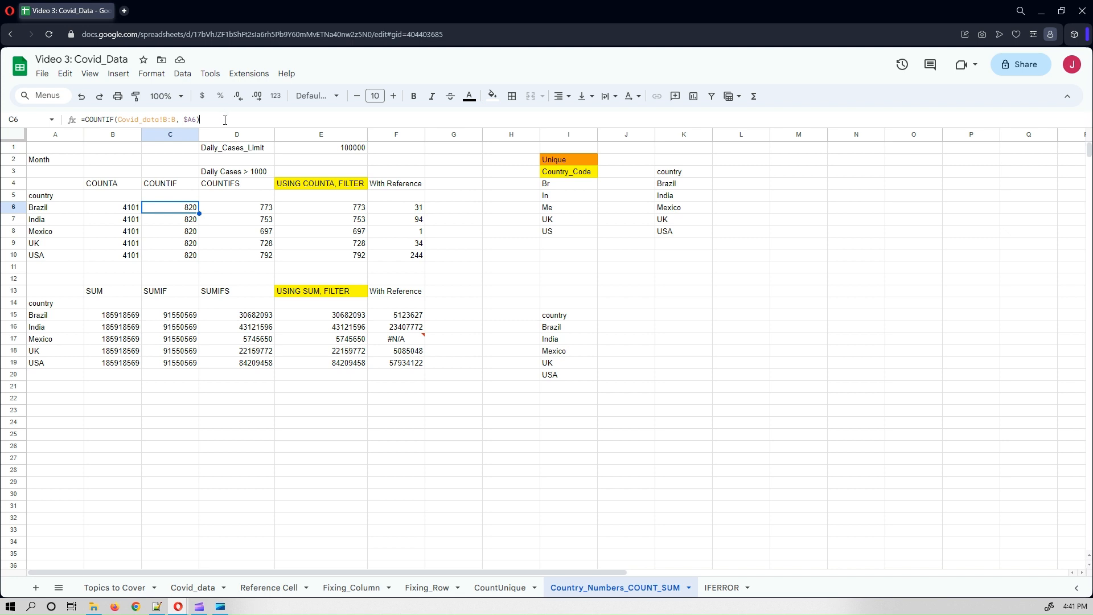
pyautogui.click(225, 120)
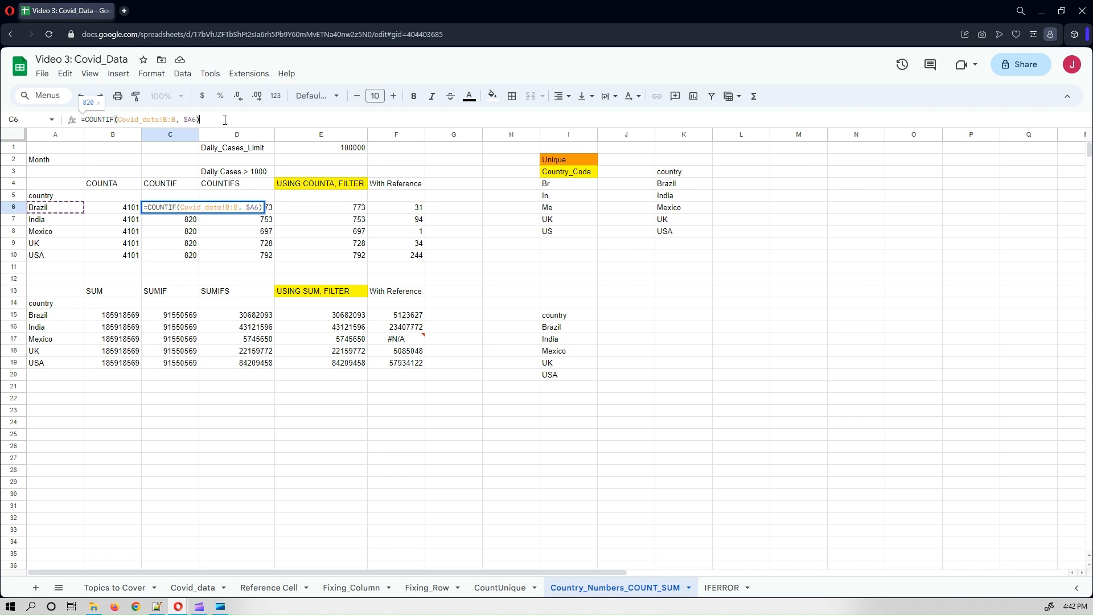
pyautogui.press('Return')
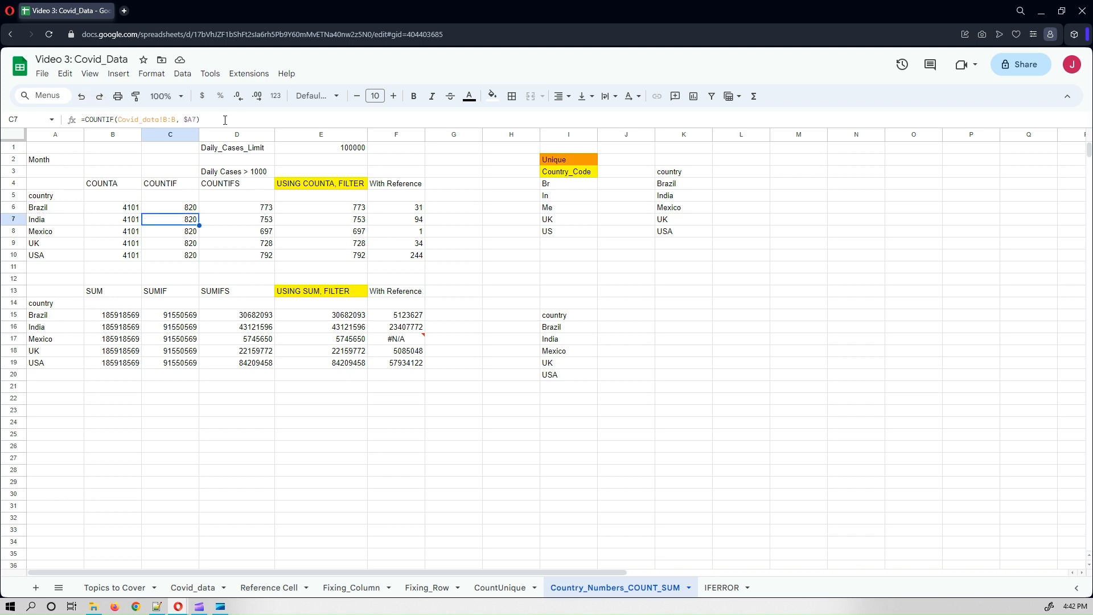
# Fill the COUNTIF formula from C6 down to C10 and check the copied formulas row by row.
pyautogui.click(173, 208)
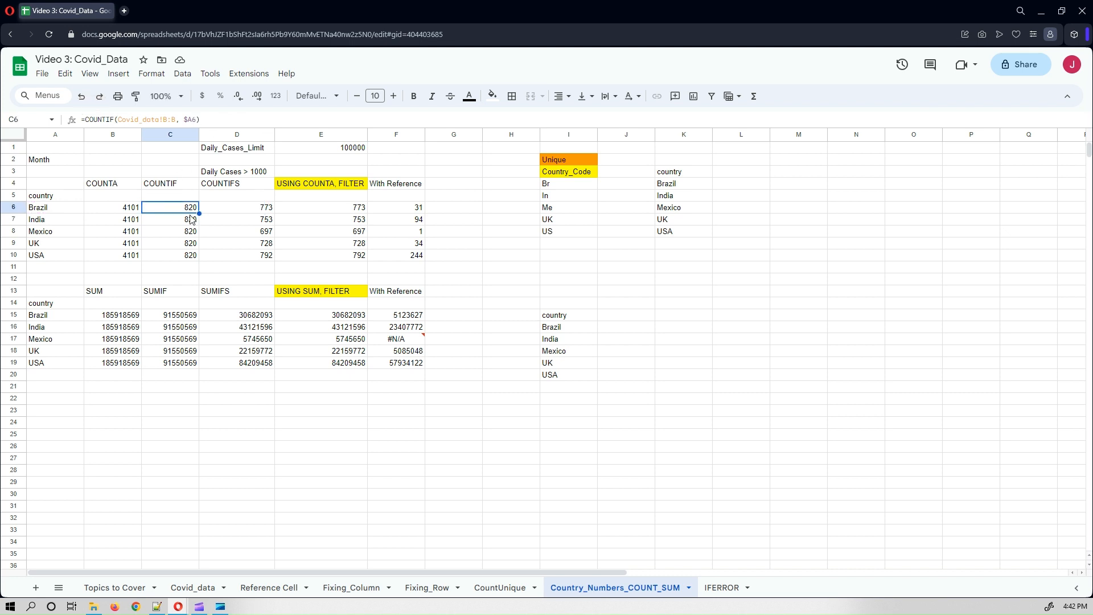
pyautogui.moveTo(199, 213); pyautogui.dragTo(200, 255)
pyautogui.click(183, 221)
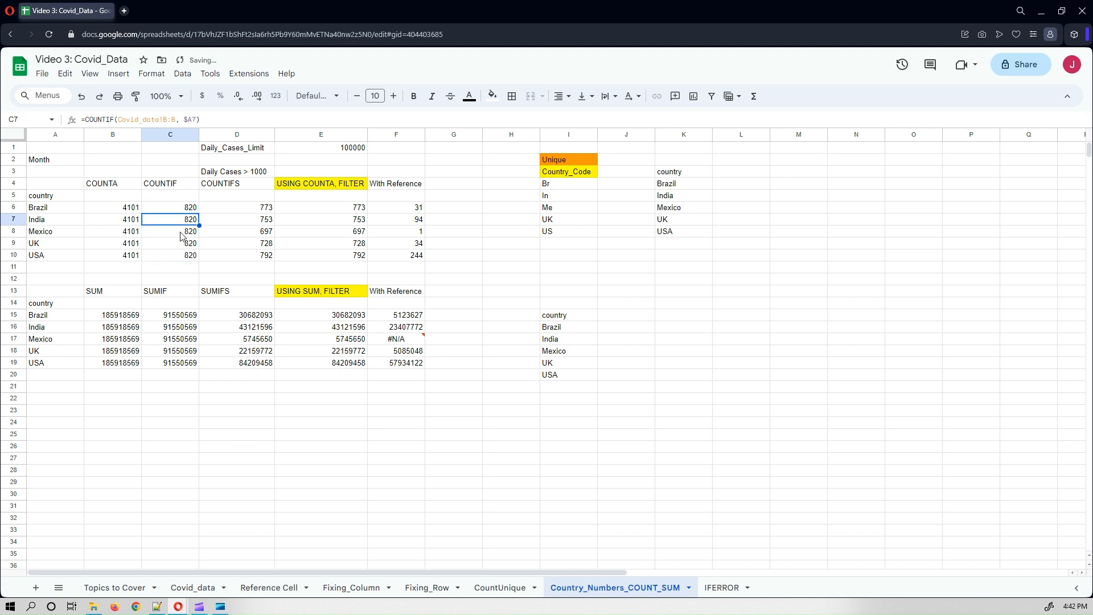
pyautogui.click(182, 237)
pyautogui.click(180, 244)
pyautogui.click(176, 257)
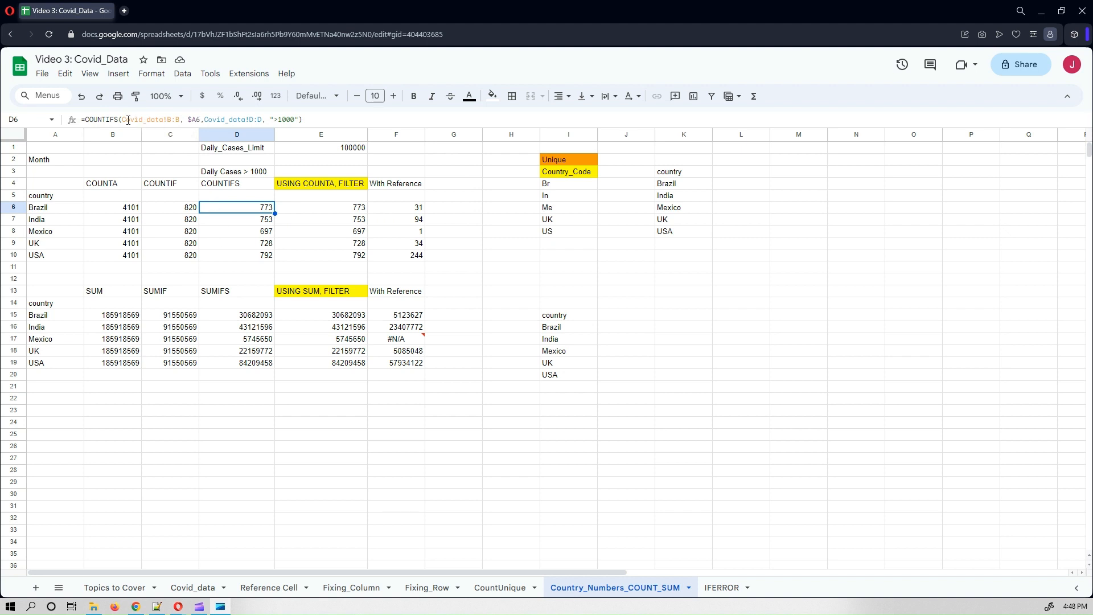
# Examine the ranges and criteria of the COUNTIFS formula in D6, and view the daily_new_cases column on the Covid_data sheet.
pyautogui.moveTo(122, 120); pyautogui.dragTo(189, 122)
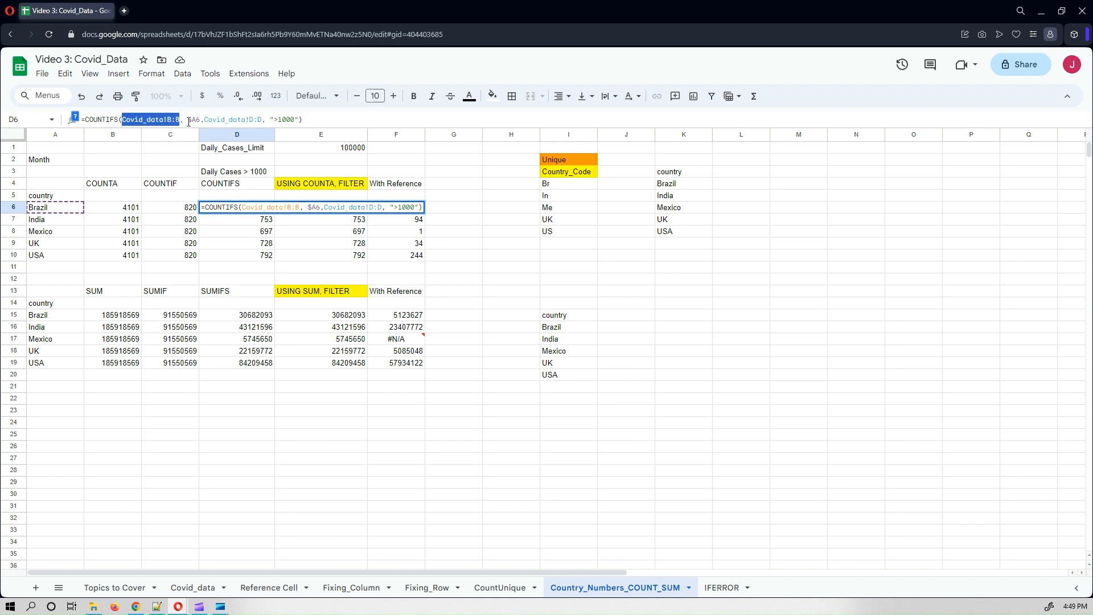
pyautogui.click(194, 119)
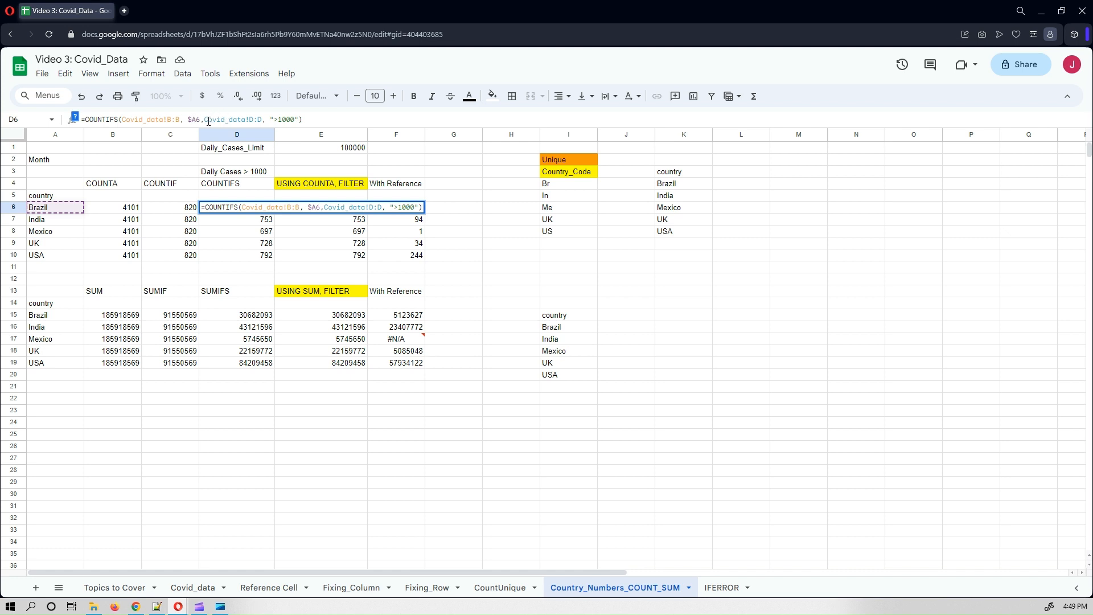
pyautogui.moveTo(258, 115); pyautogui.dragTo(263, 114)
pyautogui.click(277, 119)
pyautogui.press('Return')
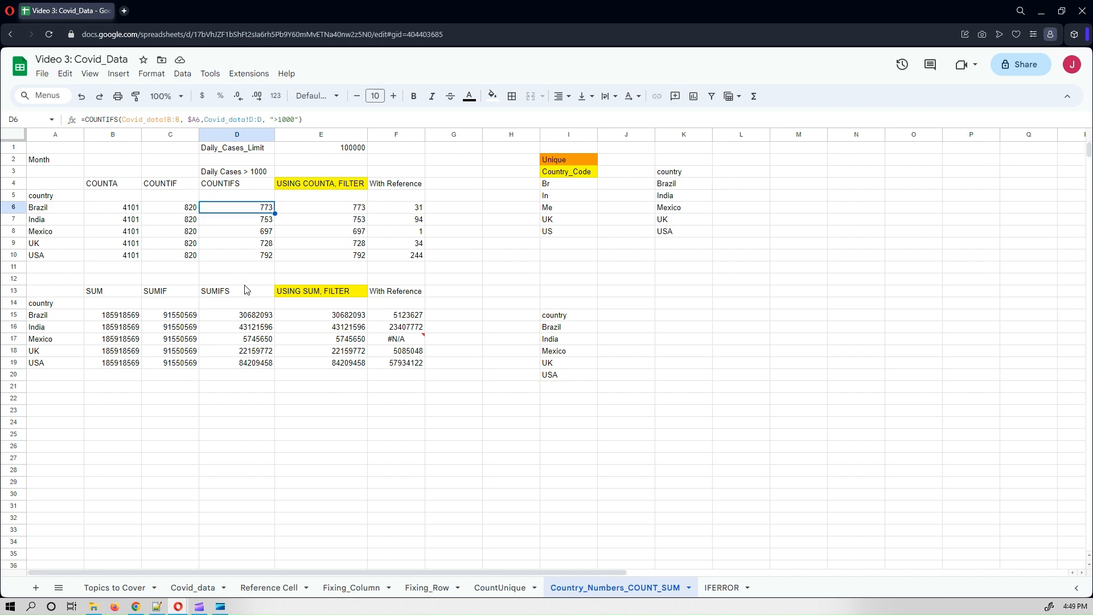
pyautogui.click(192, 587)
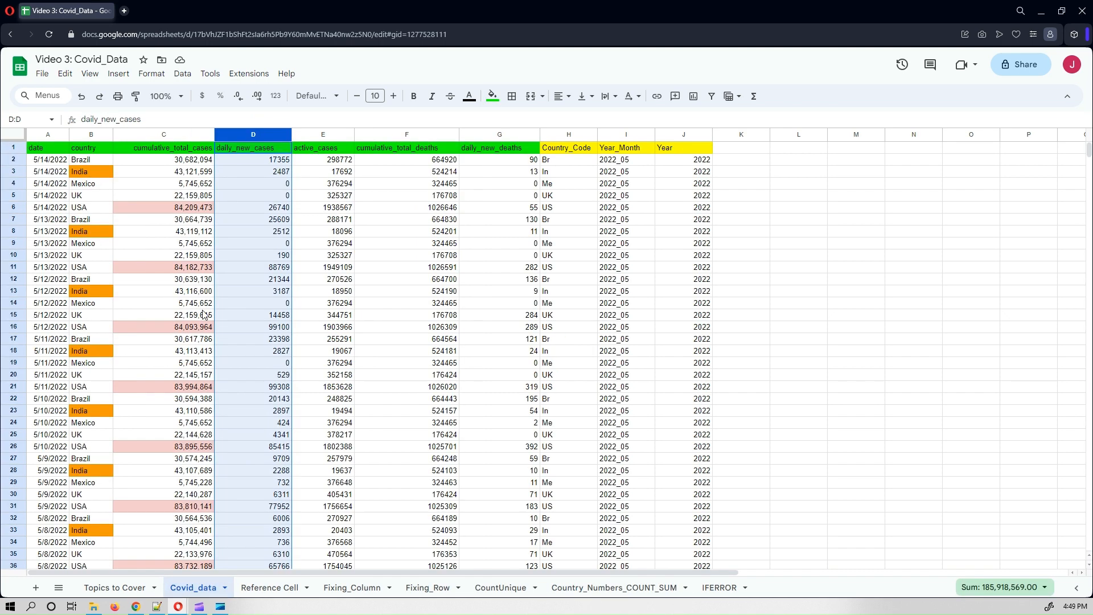
# On the Country_Numbers_COUNT_SUM sheet, fill the COUNTIFS formula from D6 down to D10.
pyautogui.click(582, 589)
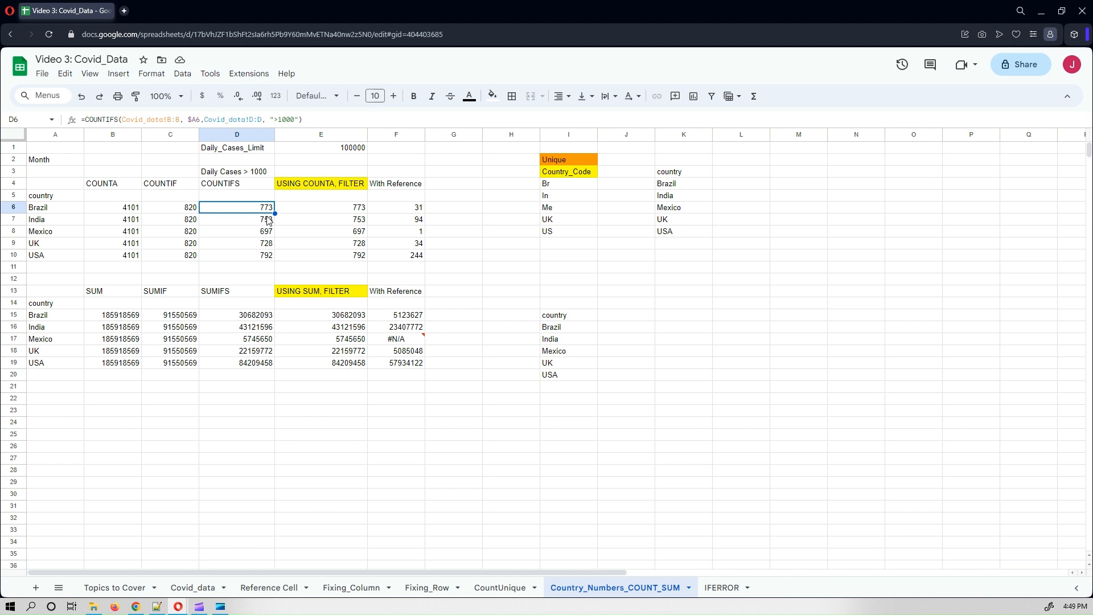
pyautogui.moveTo(275, 213); pyautogui.dragTo(274, 256)
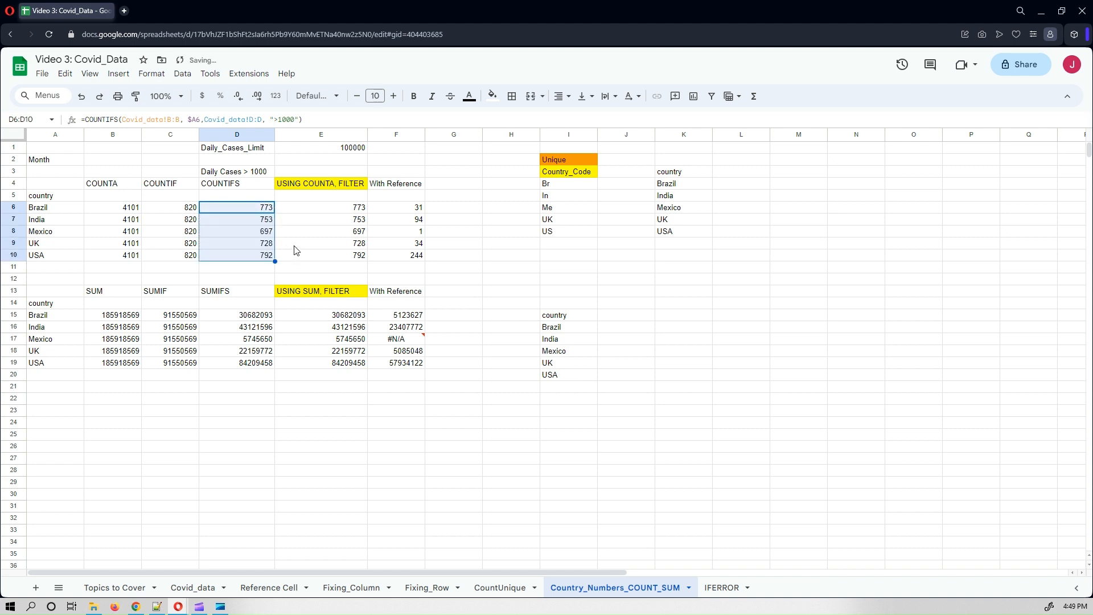
pyautogui.click(678, 295)
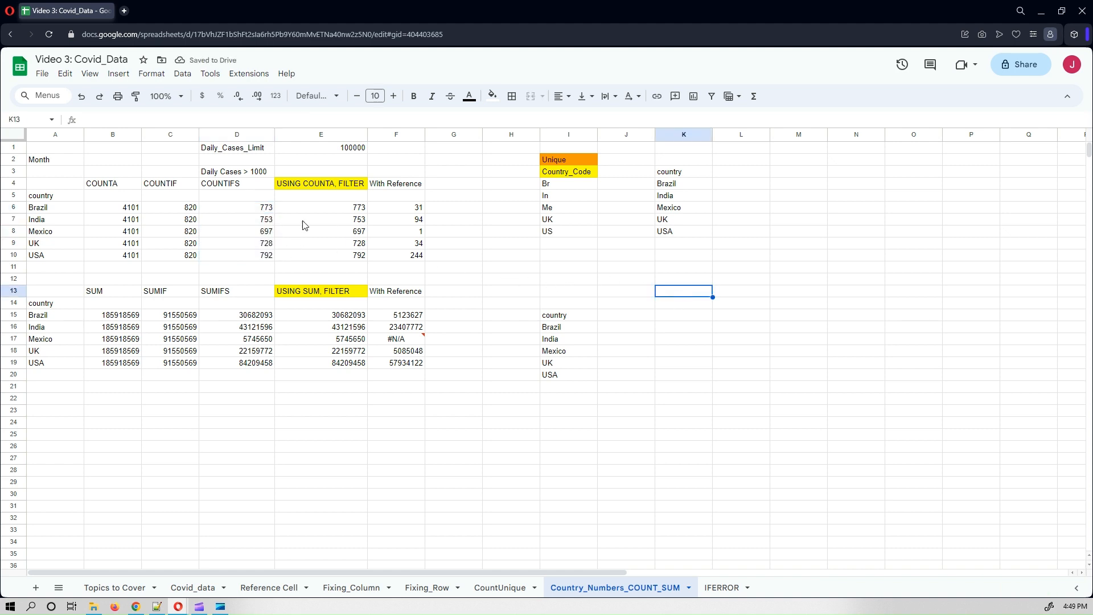
# Compare Brazil's COUNTIF formula in C6 with its COUNTIFS formula in D6.
pyautogui.click(260, 210)
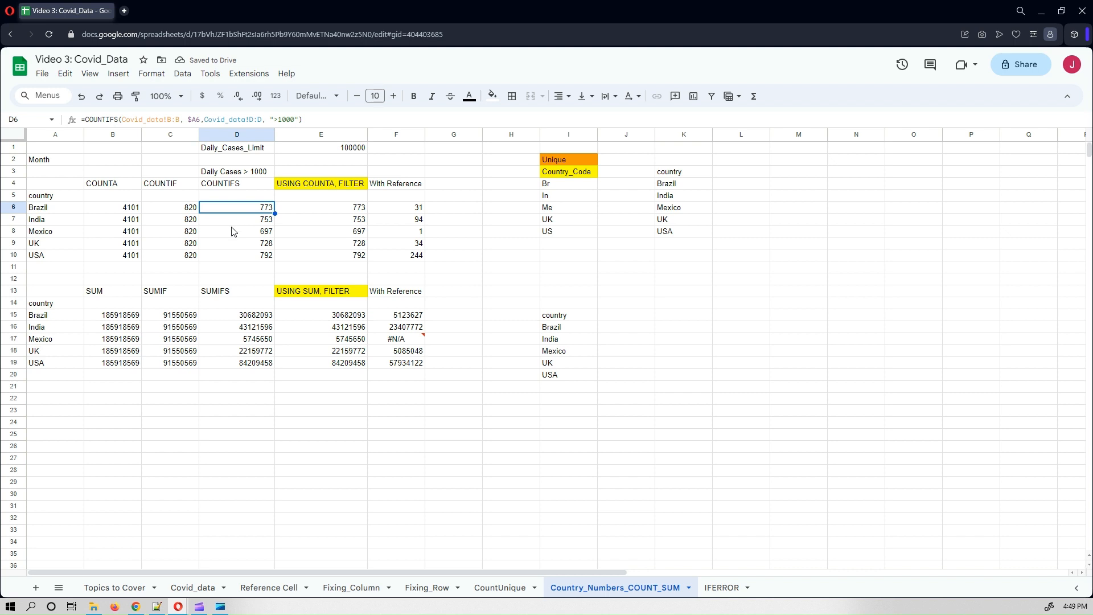
pyautogui.click(168, 209)
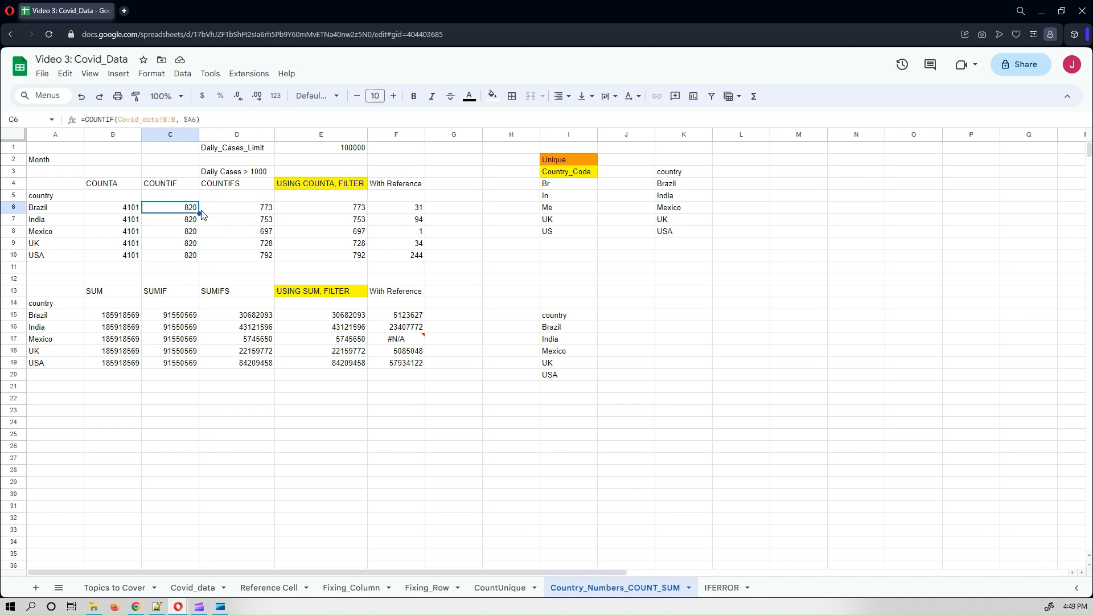
pyautogui.click(253, 212)
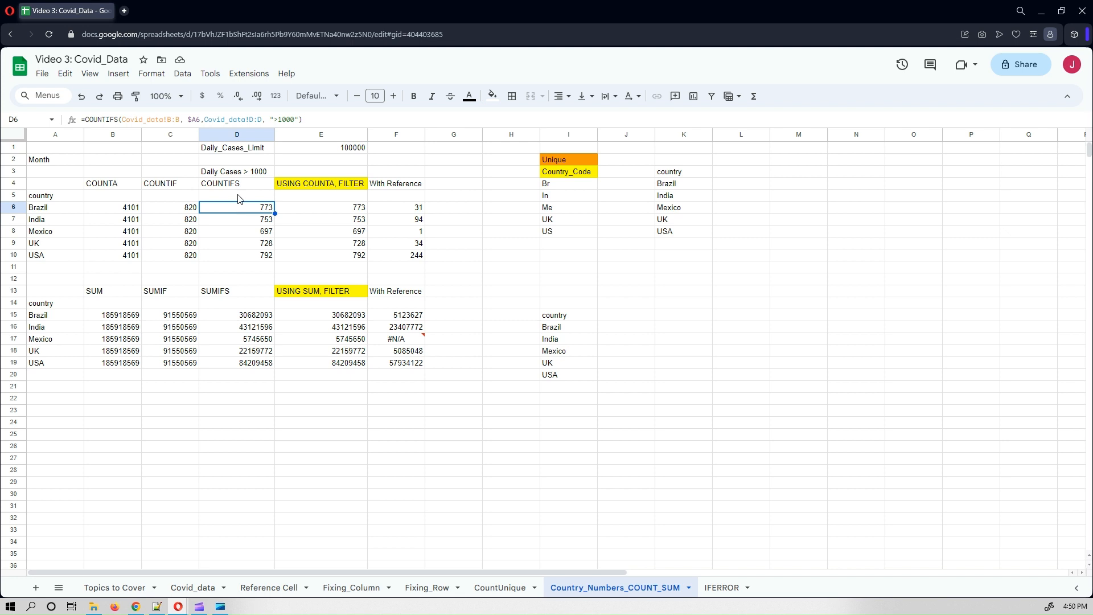
# Examine the COUNTA and FILTER formula in E6 for Brazil.
pyautogui.click(302, 211)
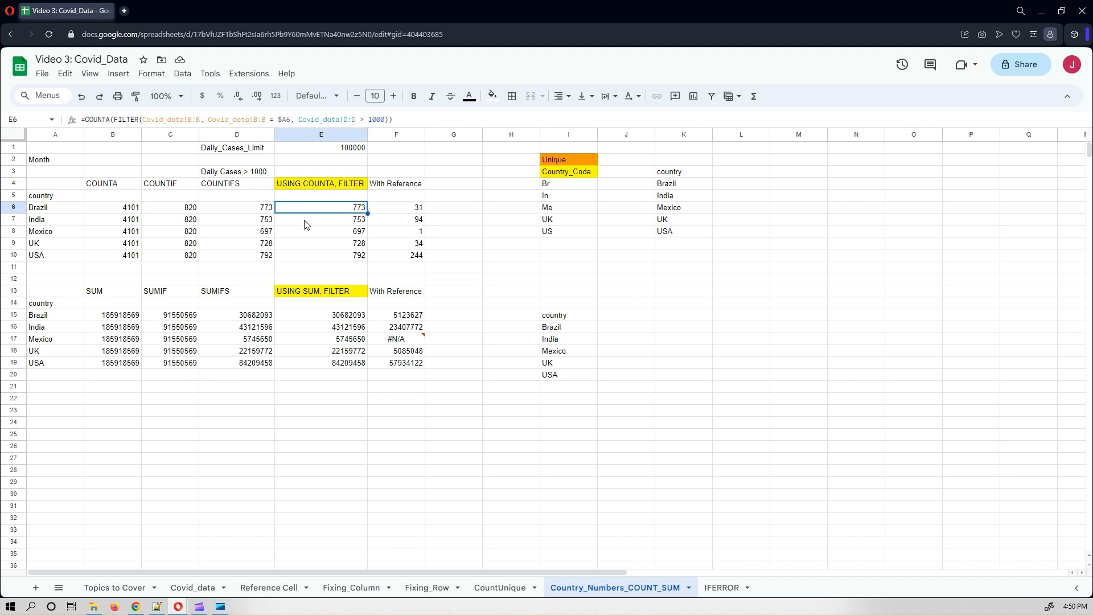
pyautogui.click(412, 118)
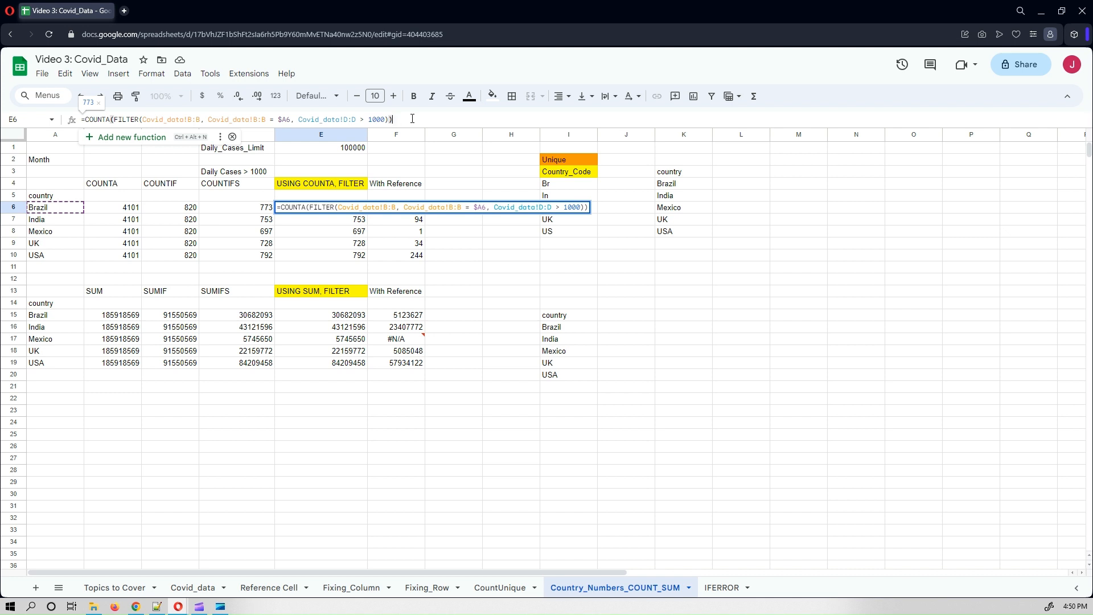
pyautogui.press('Escape')
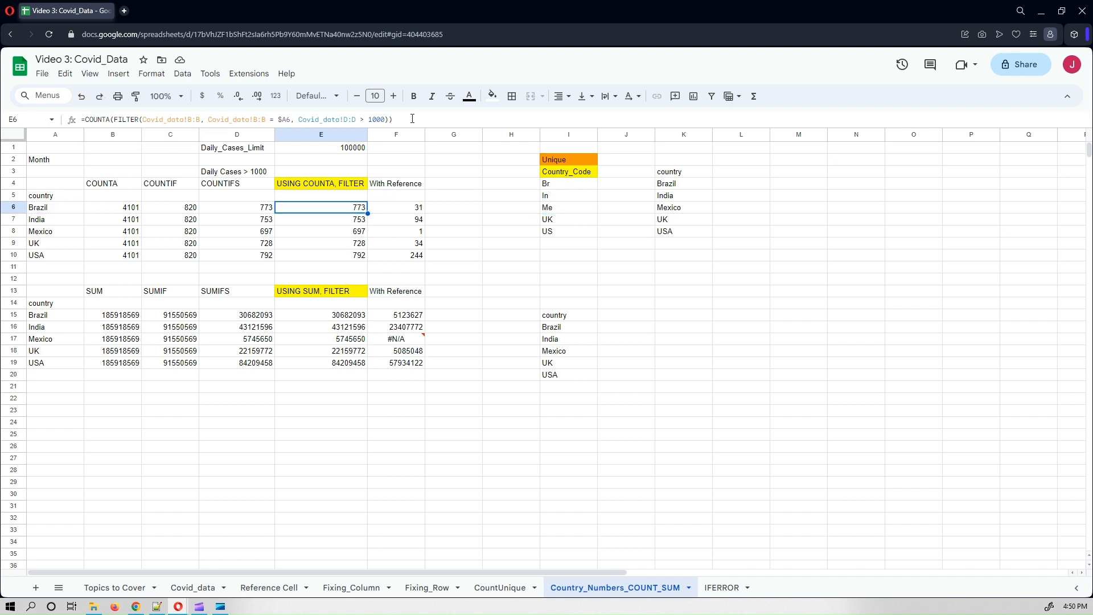
pyautogui.click(287, 468)
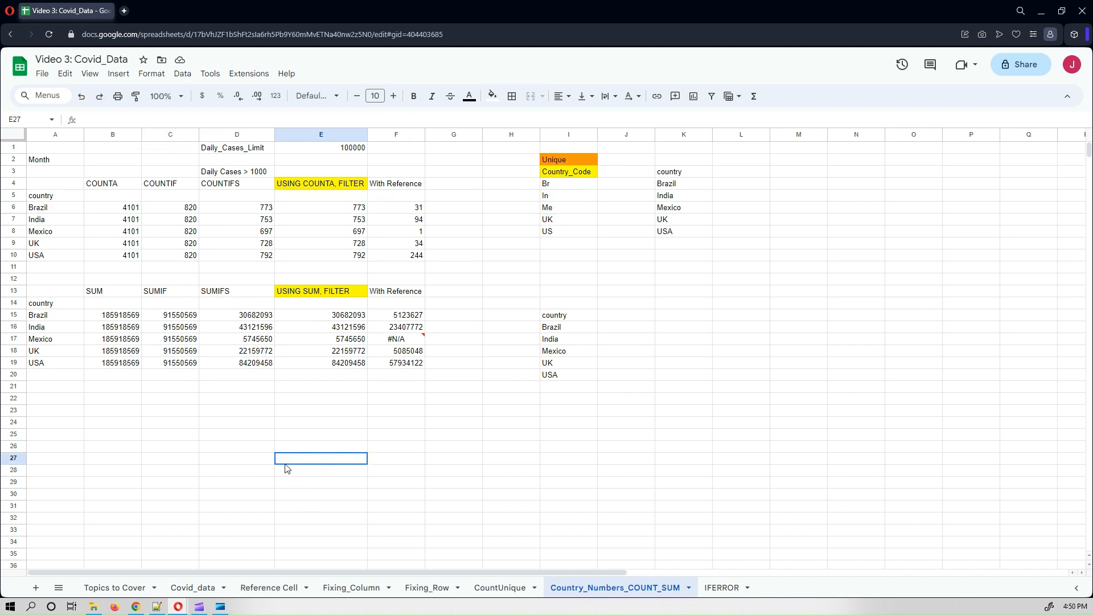
pyautogui.click(297, 213)
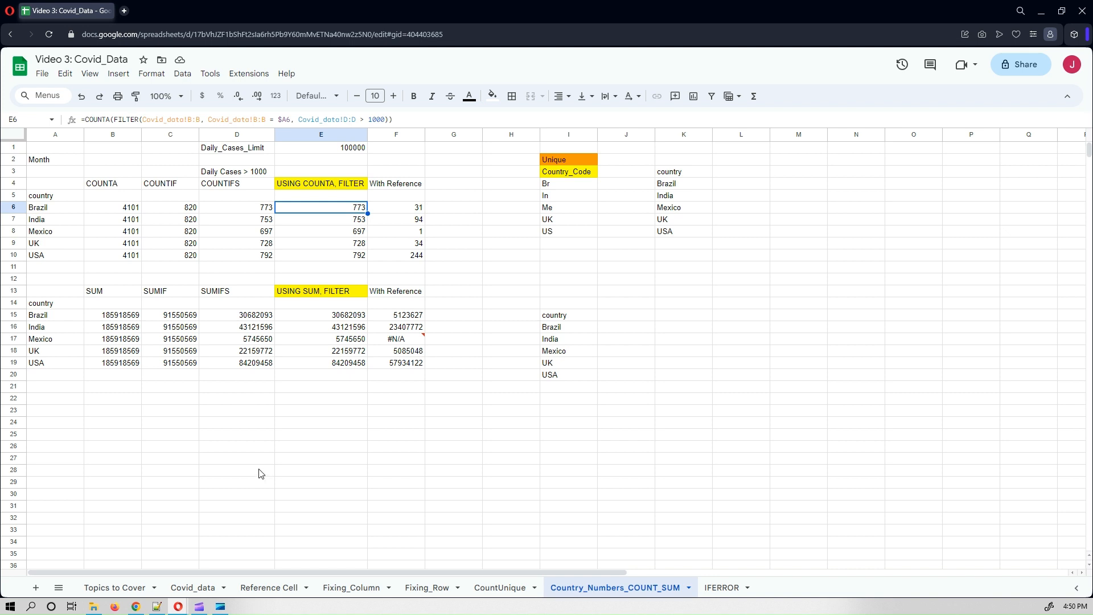
# On the Covid_data sheet, add filters to the header row from A1 to J1.
pyautogui.click(181, 591)
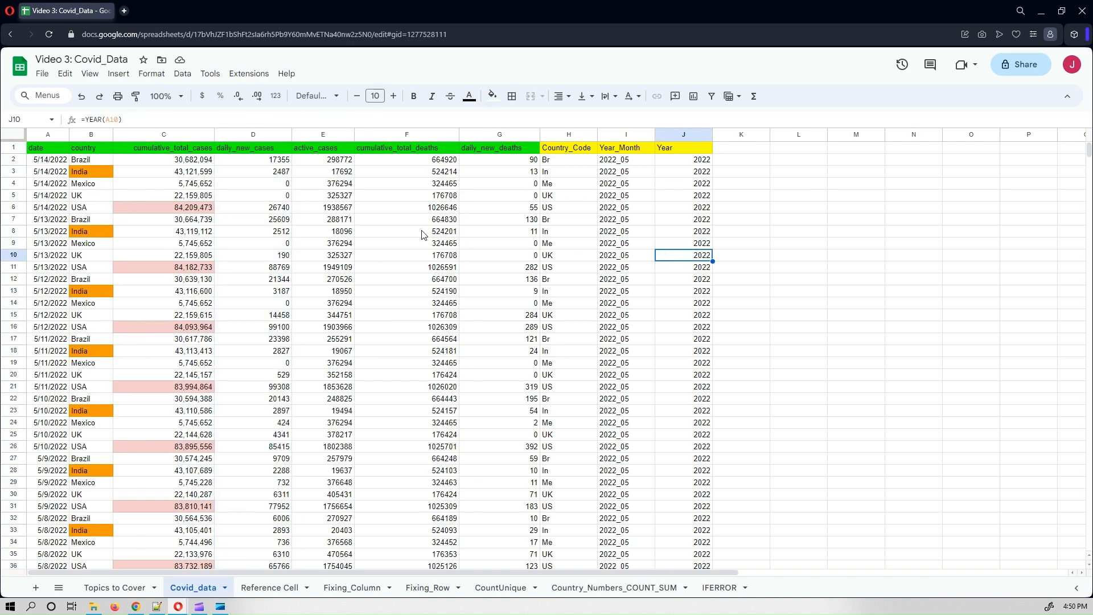
pyautogui.click(51, 148)
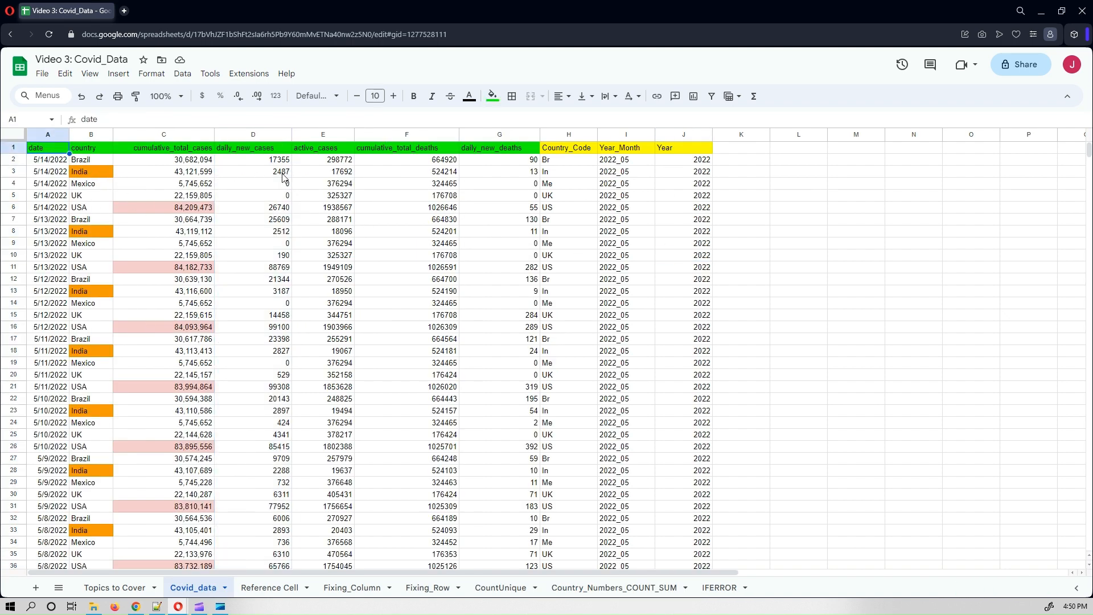
pyautogui.keyDown('shift'); pyautogui.click(697, 152); pyautogui.keyUp('shift')
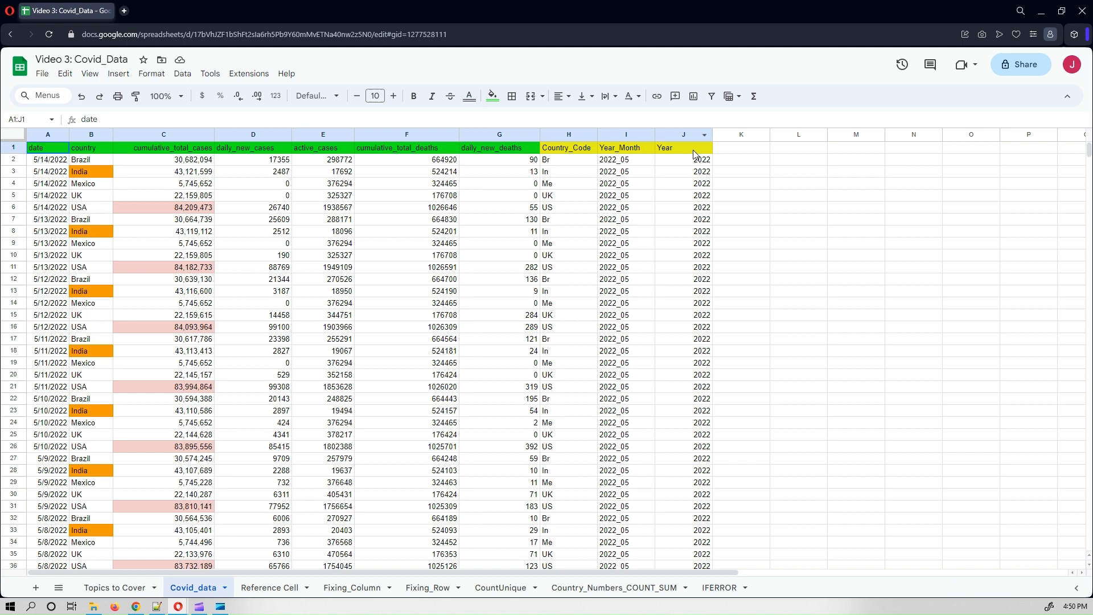
pyautogui.click(711, 97)
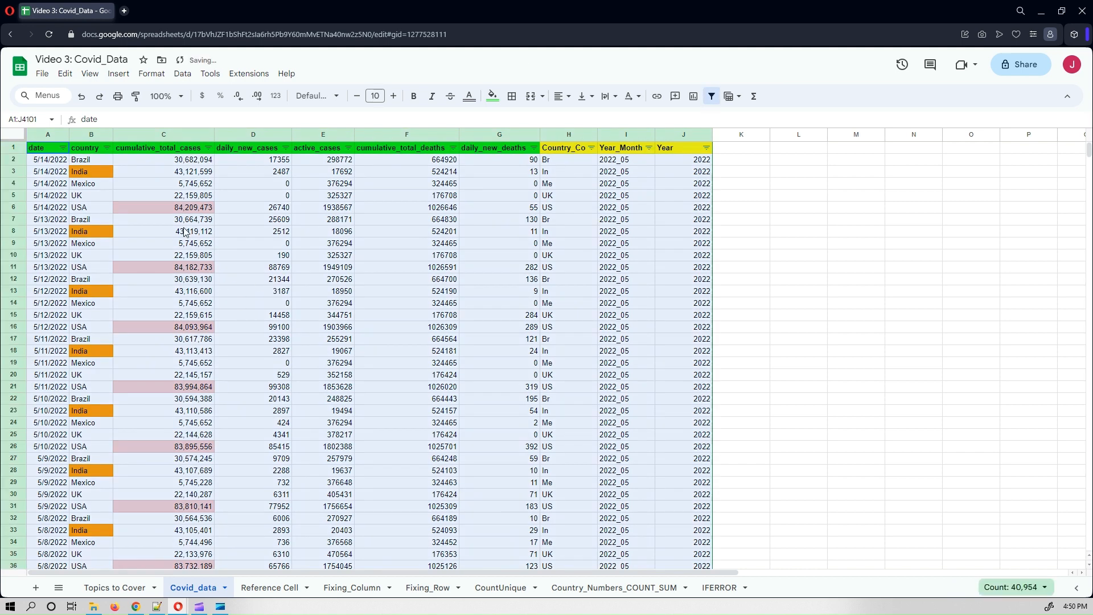
# Filter the country column to show only Brazil.
pyautogui.click(107, 148)
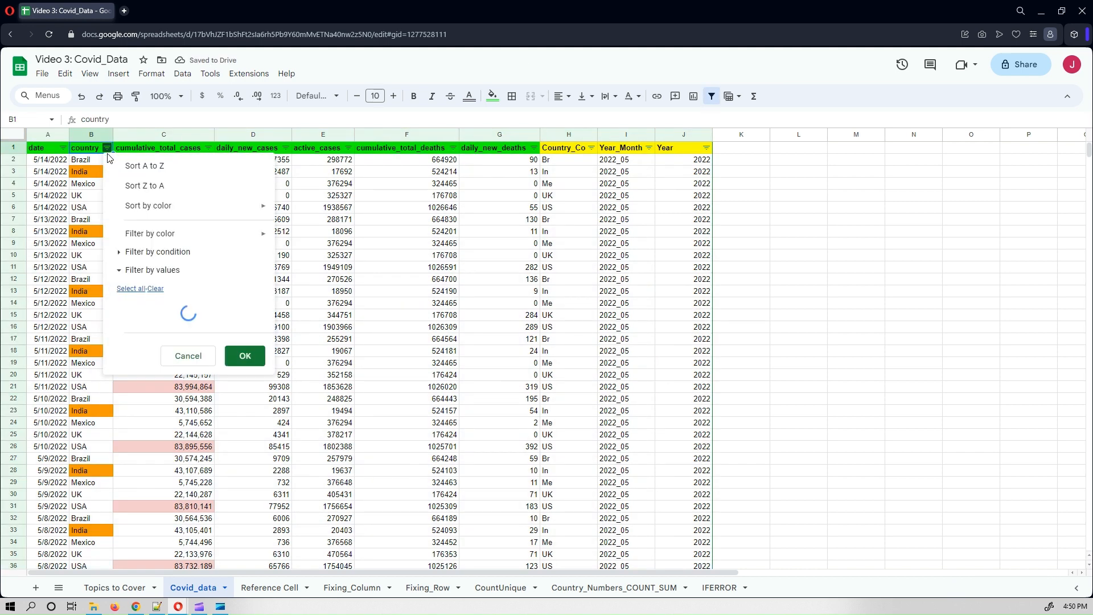
pyautogui.click(155, 289)
pyautogui.click(165, 337)
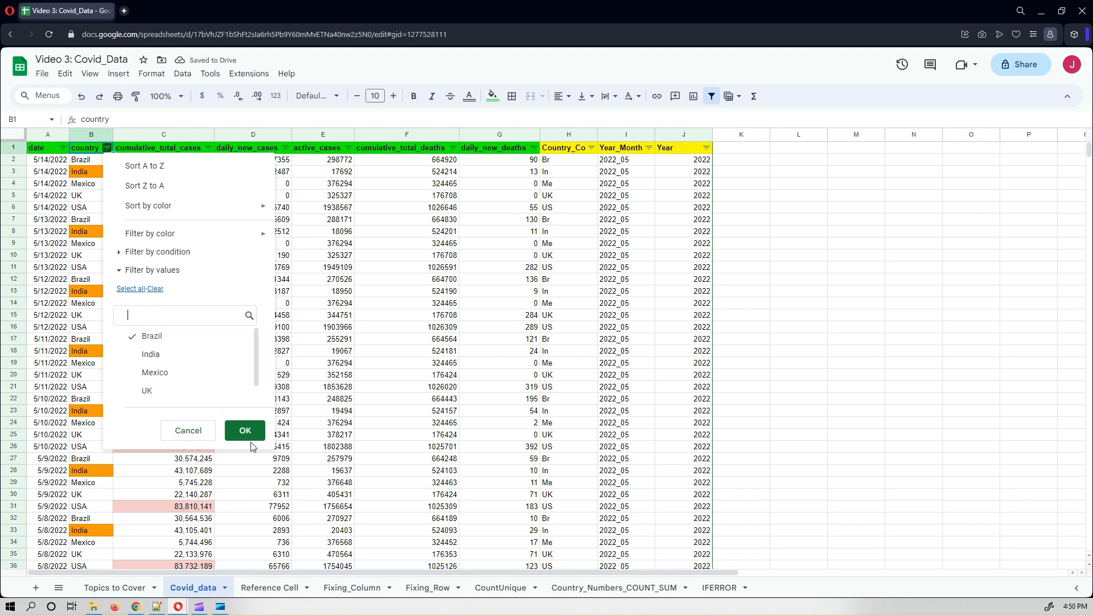
pyautogui.click(250, 436)
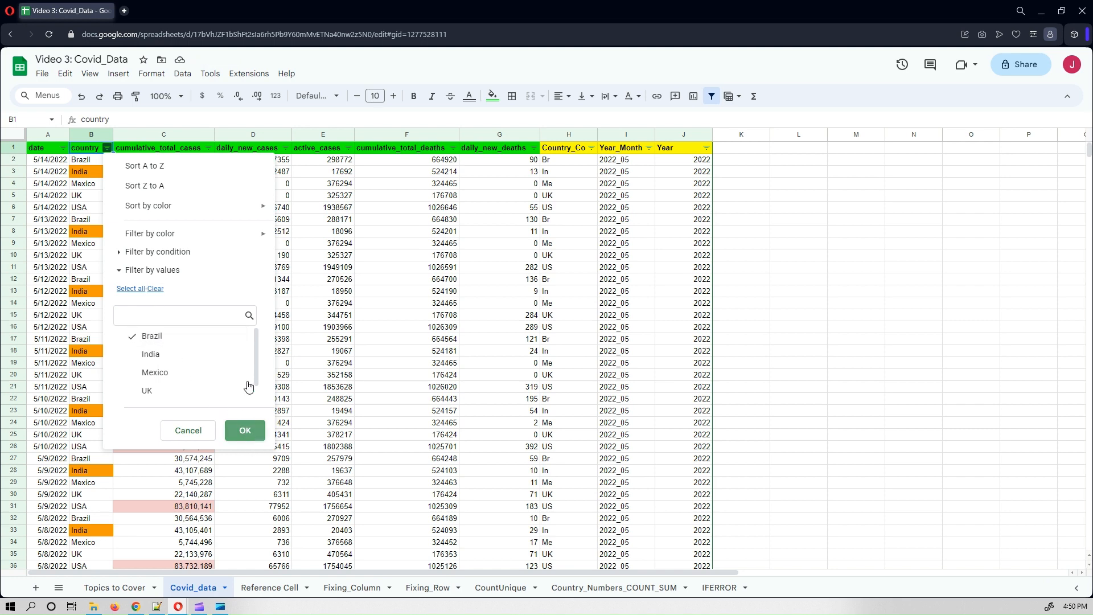
# Filter the daily_new_cases column by condition to values greater than 1000.
pyautogui.click(286, 149)
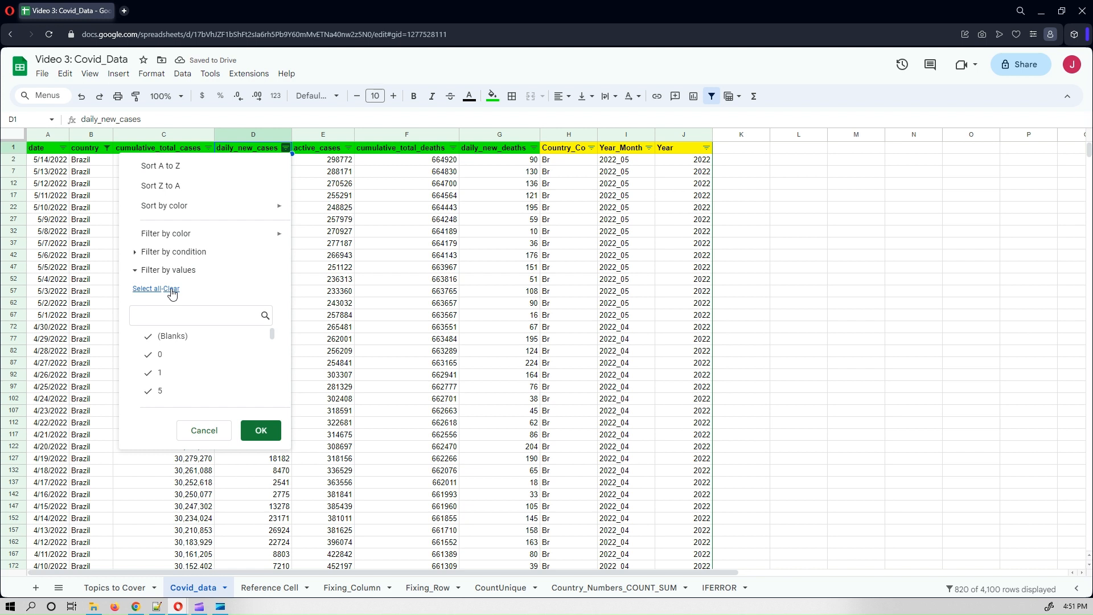
pyautogui.click(179, 252)
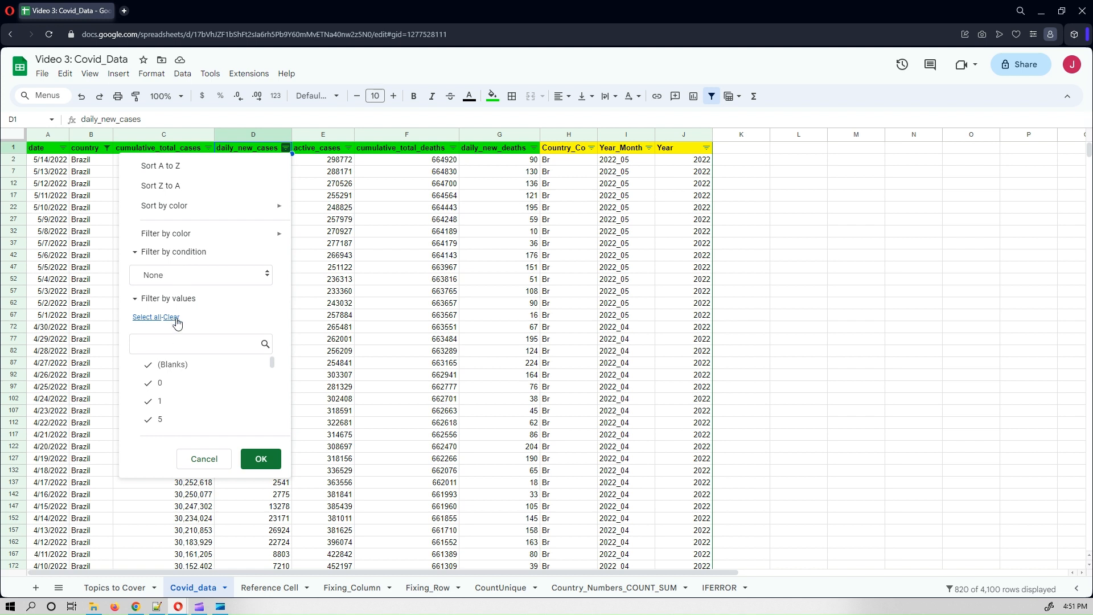
pyautogui.click(183, 278)
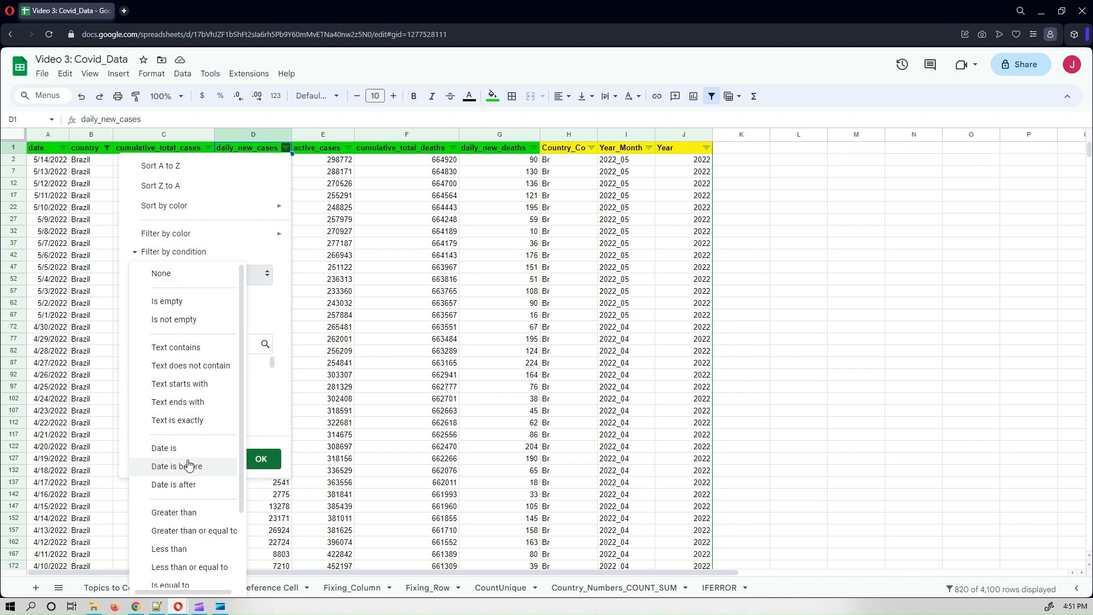
pyautogui.scroll(-2, 177, 490)
pyautogui.click(174, 419)
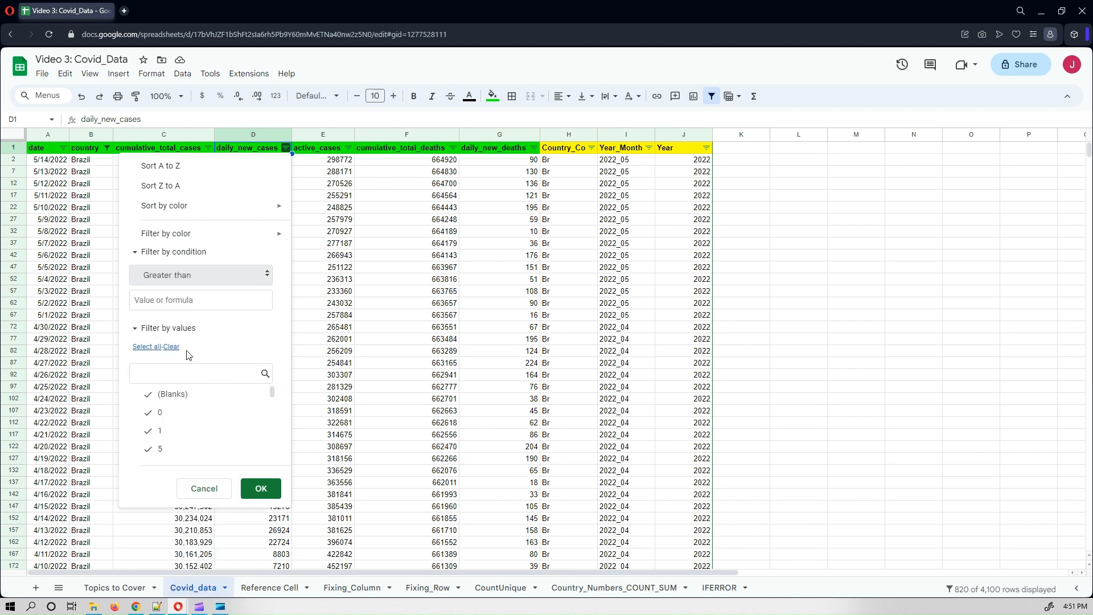
pyautogui.click(167, 300)
pyautogui.write('1000')
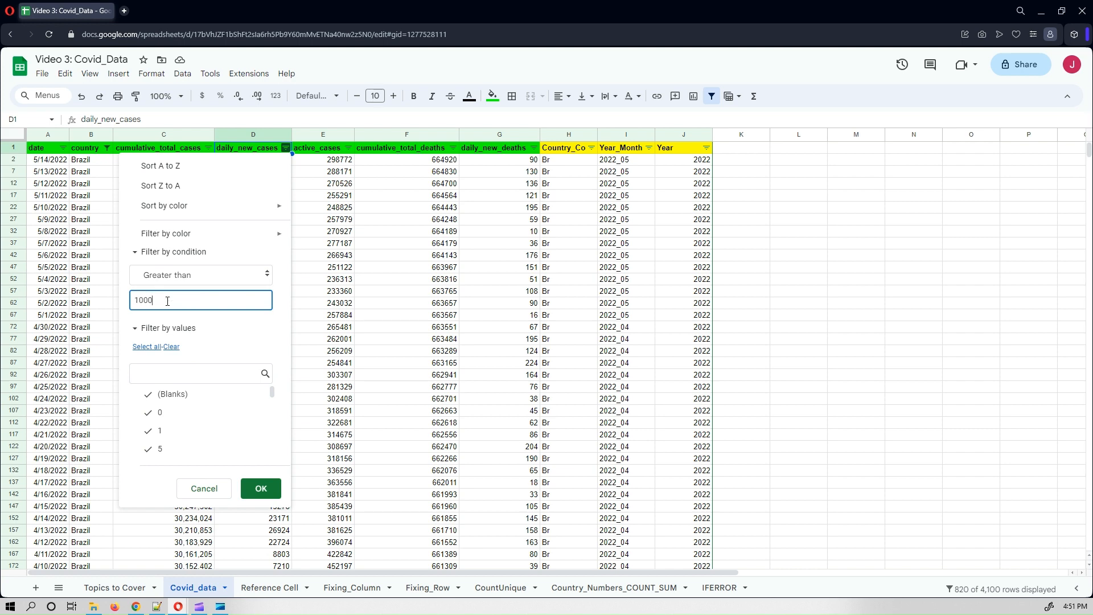
pyautogui.click(261, 489)
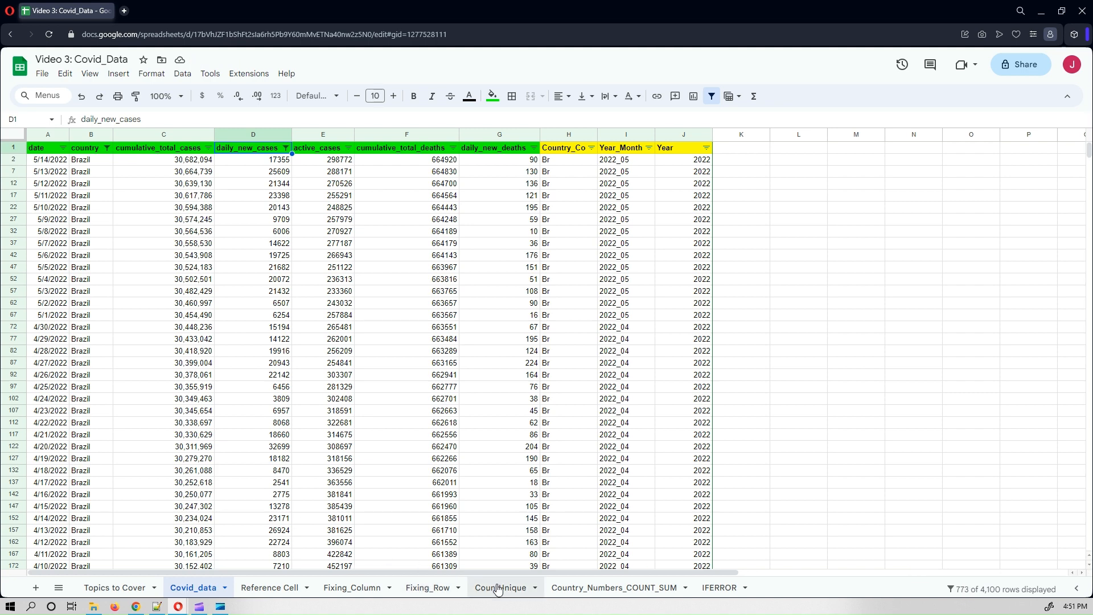
# Compare Brazil's count in E6 on the Country_Numbers_COUNT_SUM sheet with the filtered row count on the Covid_data sheet.
pyautogui.click(604, 587)
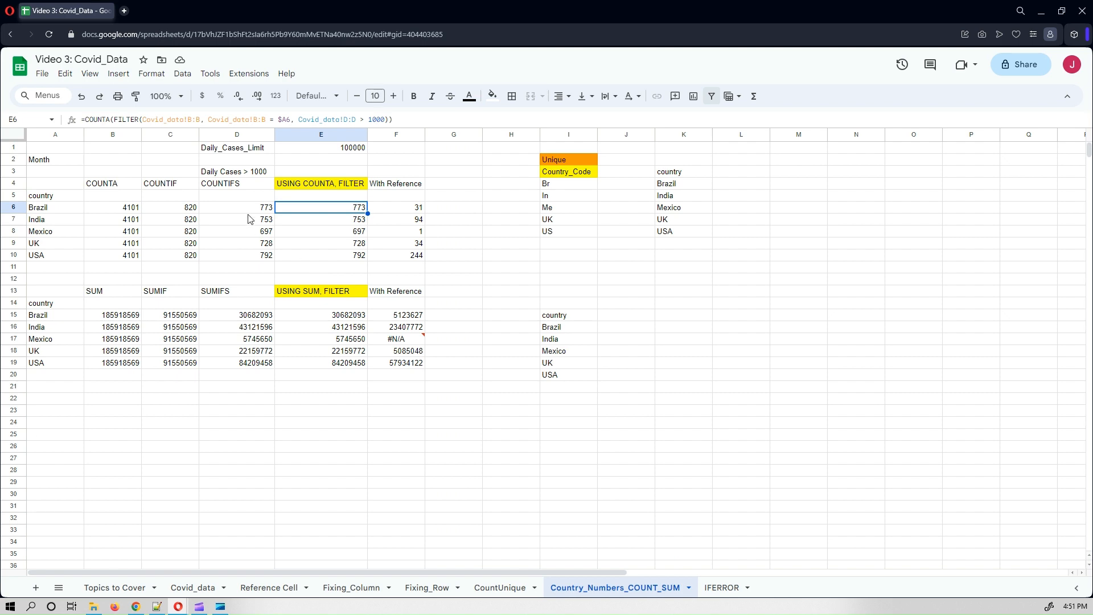
pyautogui.click(343, 220)
pyautogui.click(344, 212)
pyautogui.click(187, 592)
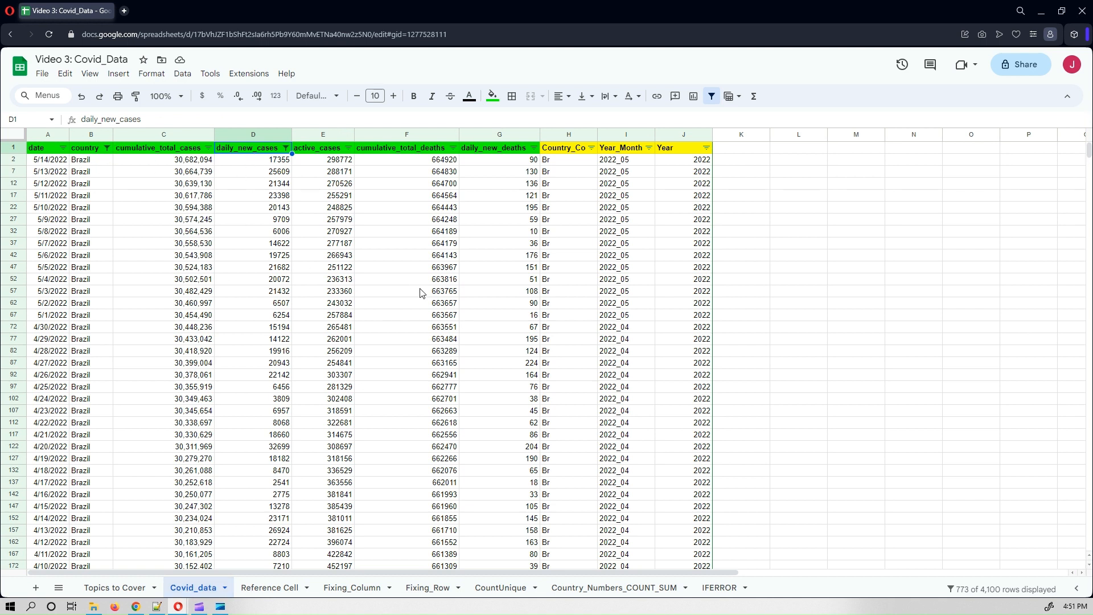
pyautogui.click(576, 589)
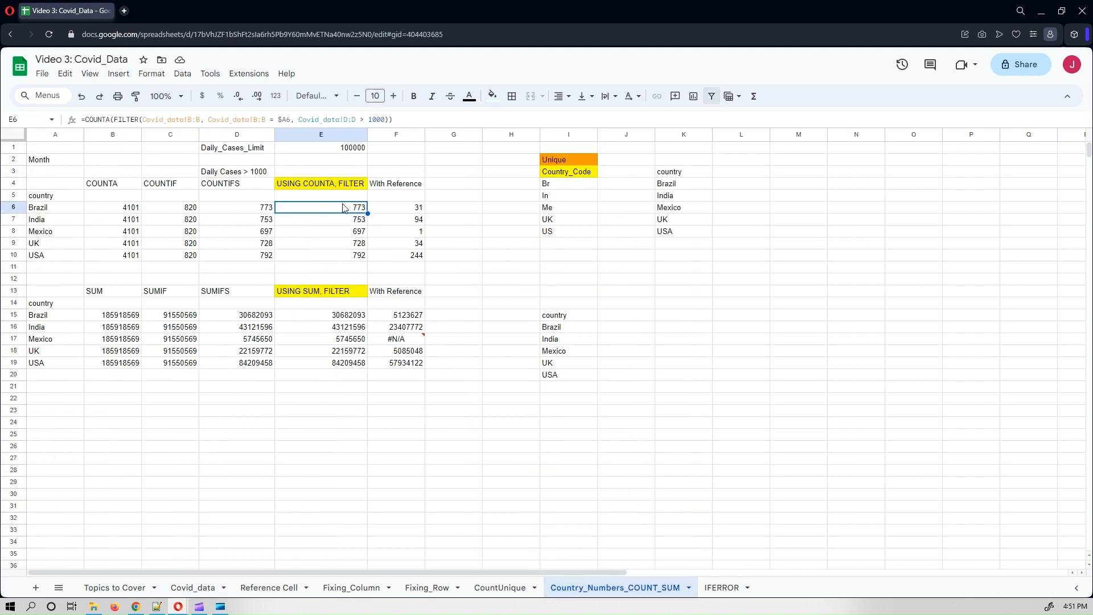
# Examine the range and conditions of the FILTER function inside E6's COUNTA formula.
pyautogui.click(114, 118)
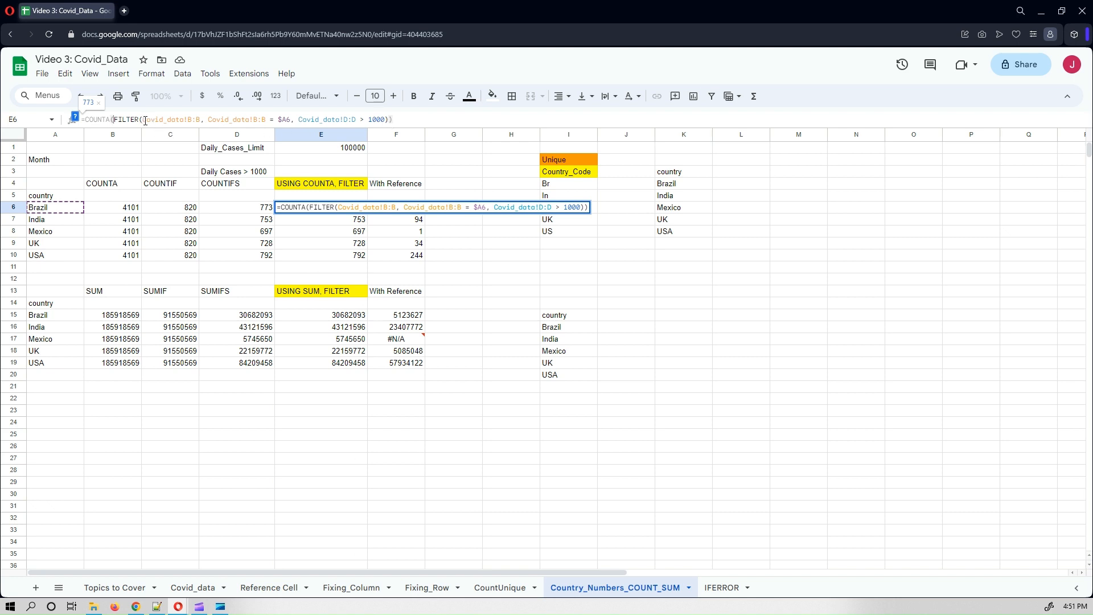
pyautogui.press('Left')
pyautogui.press('Right')
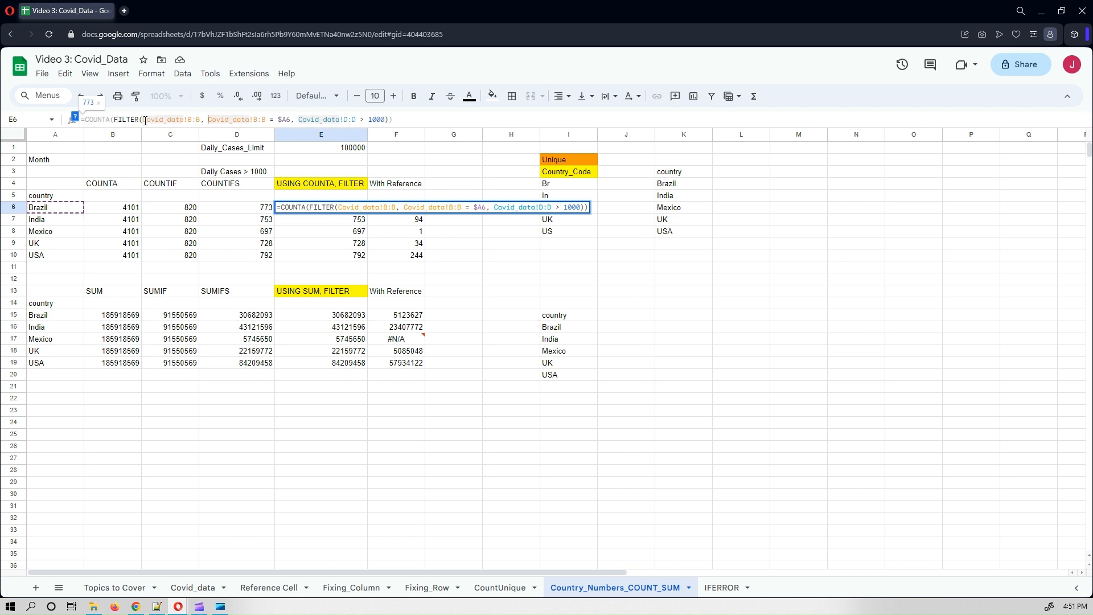
pyautogui.press('Right')
pyautogui.press('Return')
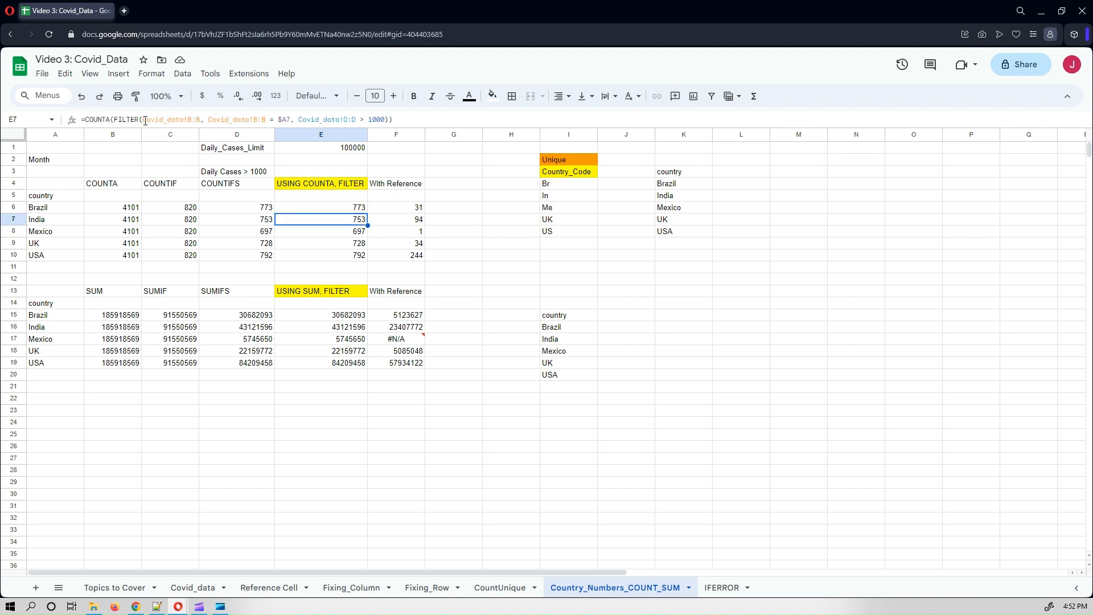
# Fill the COUNTA and FILTER formula from E6 down to E10.
pyautogui.click(327, 210)
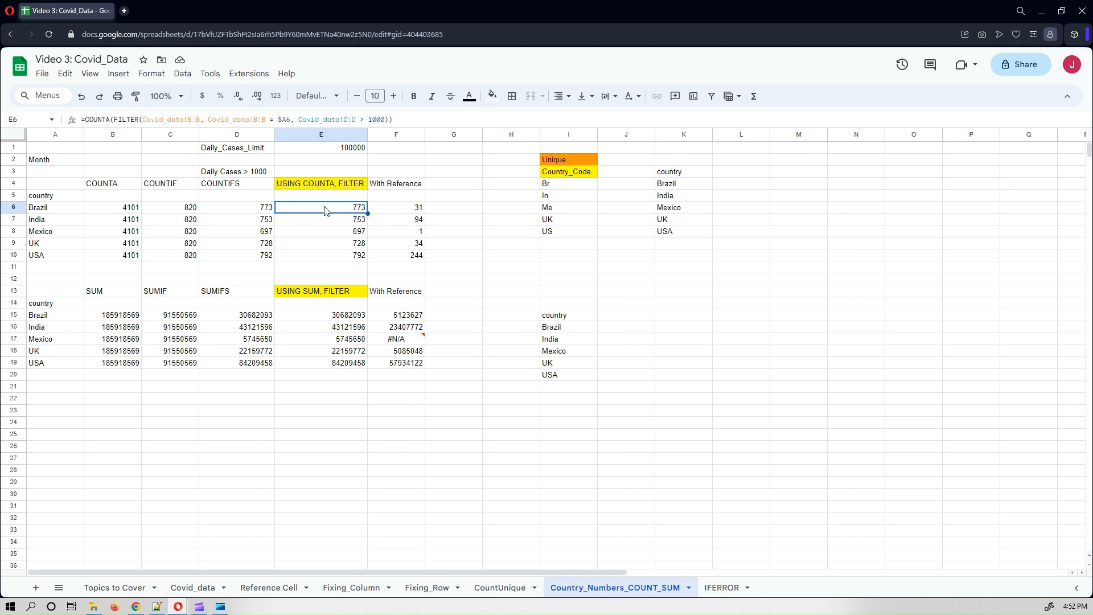
pyautogui.keyDown('shift'); pyautogui.click(325, 257); pyautogui.keyUp('shift')
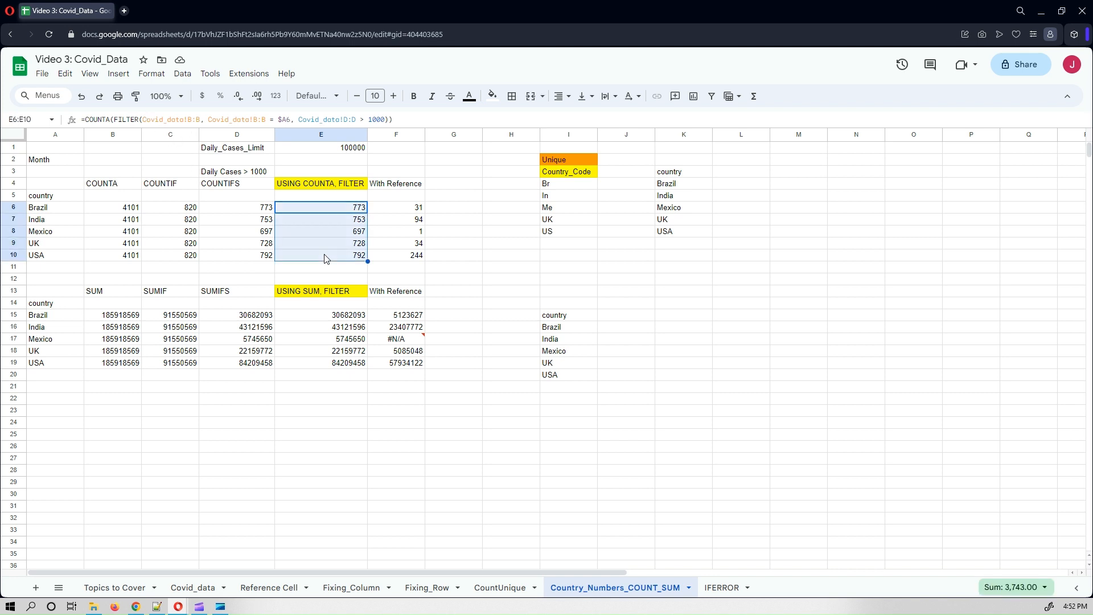
pyautogui.click(337, 211)
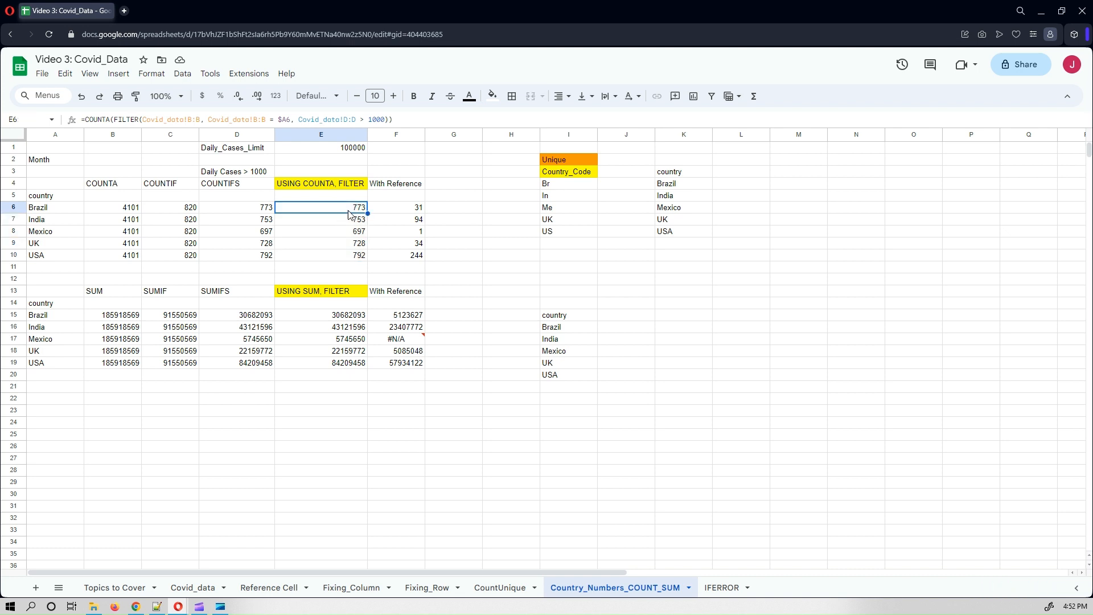
pyautogui.moveTo(368, 214); pyautogui.dragTo(365, 256)
pyautogui.click(464, 245)
# Examine the COUNTA and FILTER formula in F6 and its fixed reference $E$1 to the Daily_Cases_Limit value.
pyautogui.click(409, 209)
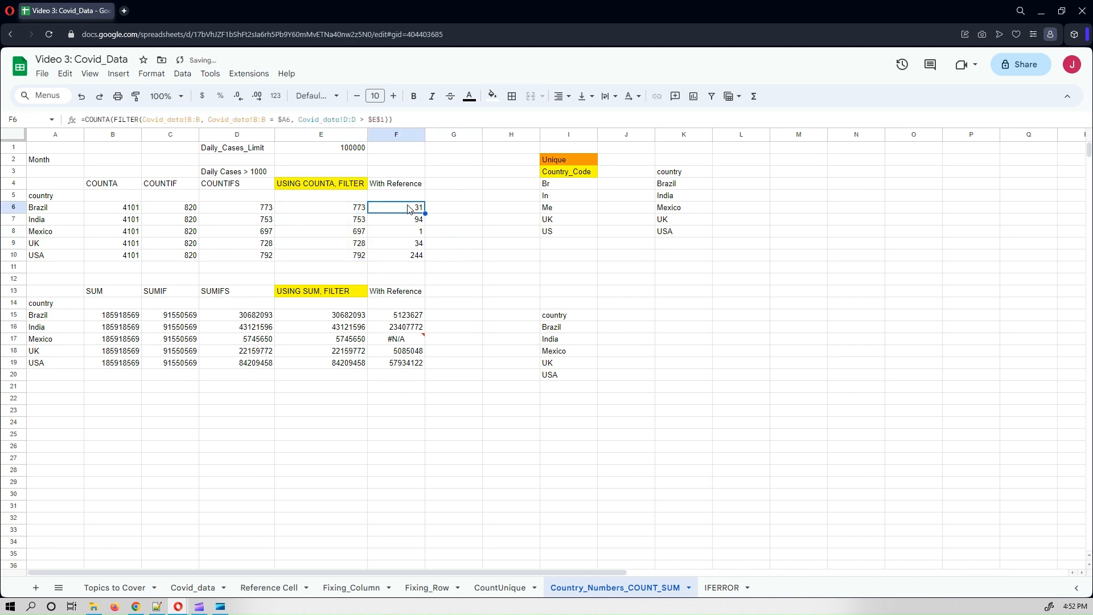
pyautogui.click(407, 122)
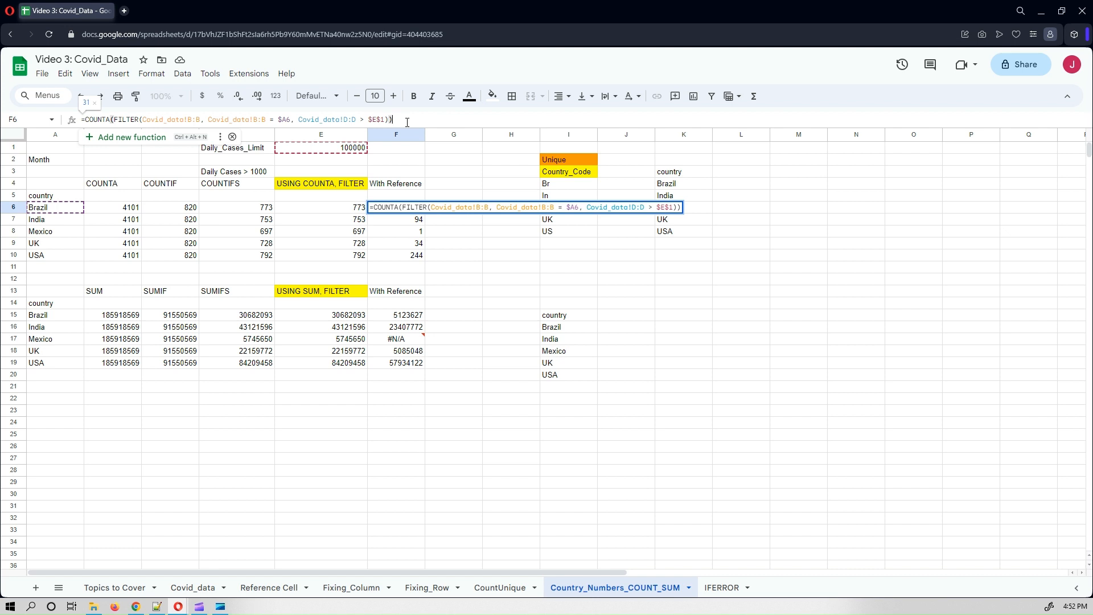
pyautogui.press('Return')
pyautogui.click(345, 150)
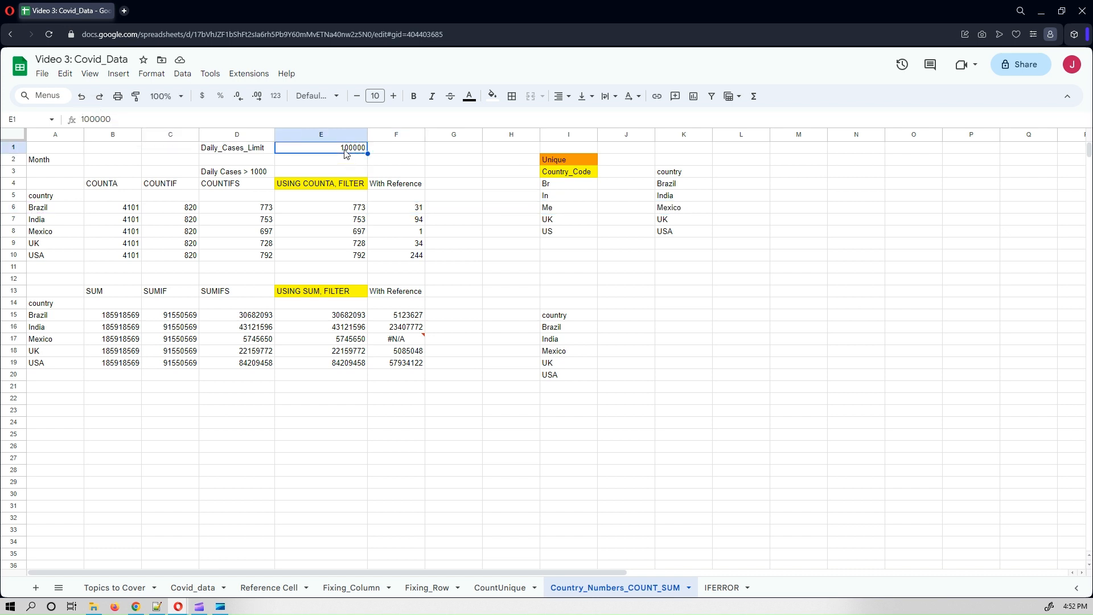
pyautogui.click(393, 214)
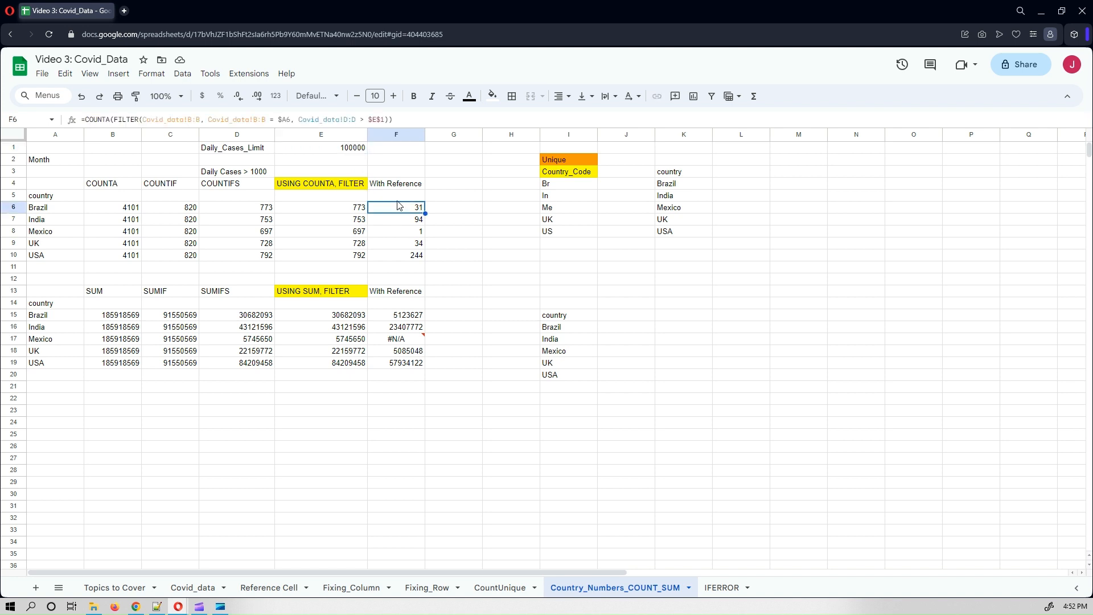
pyautogui.click(385, 121)
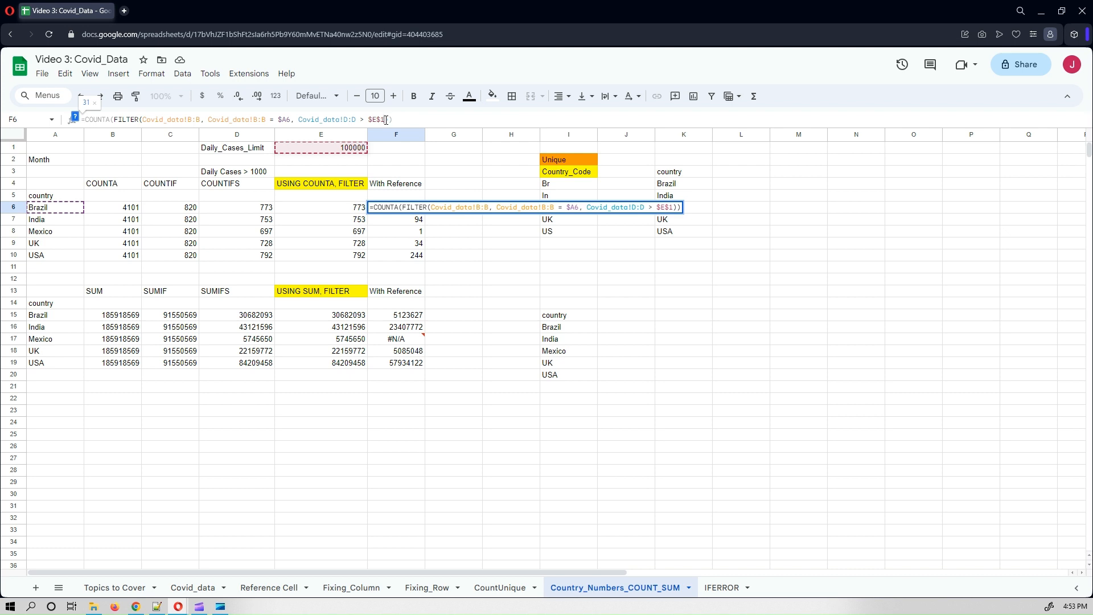
pyautogui.press('Return')
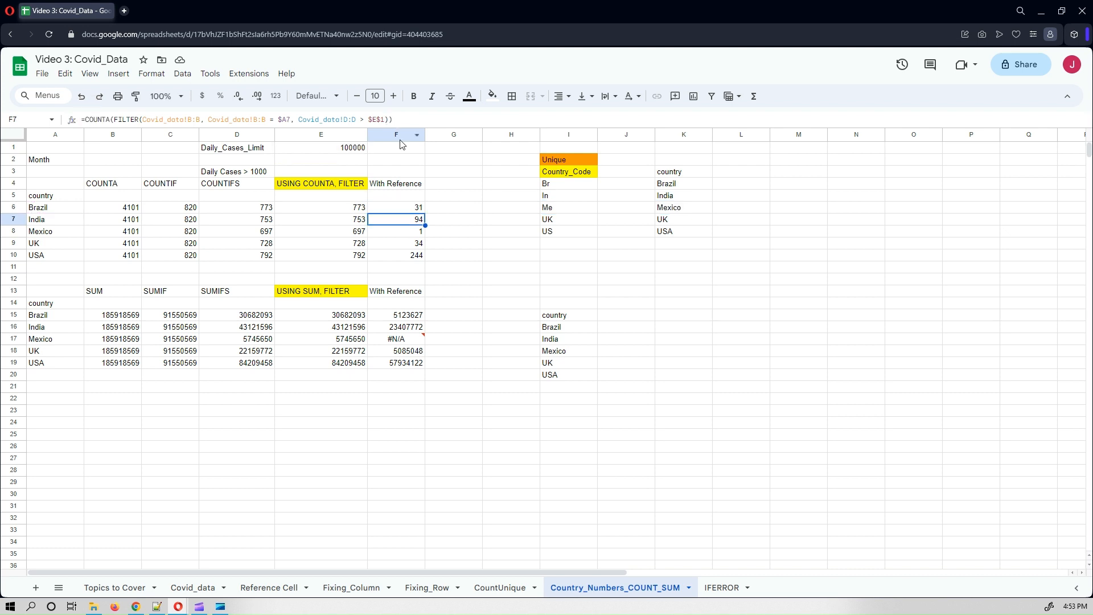
# Fill the With Reference formula from F6 down to F10.
pyautogui.click(413, 208)
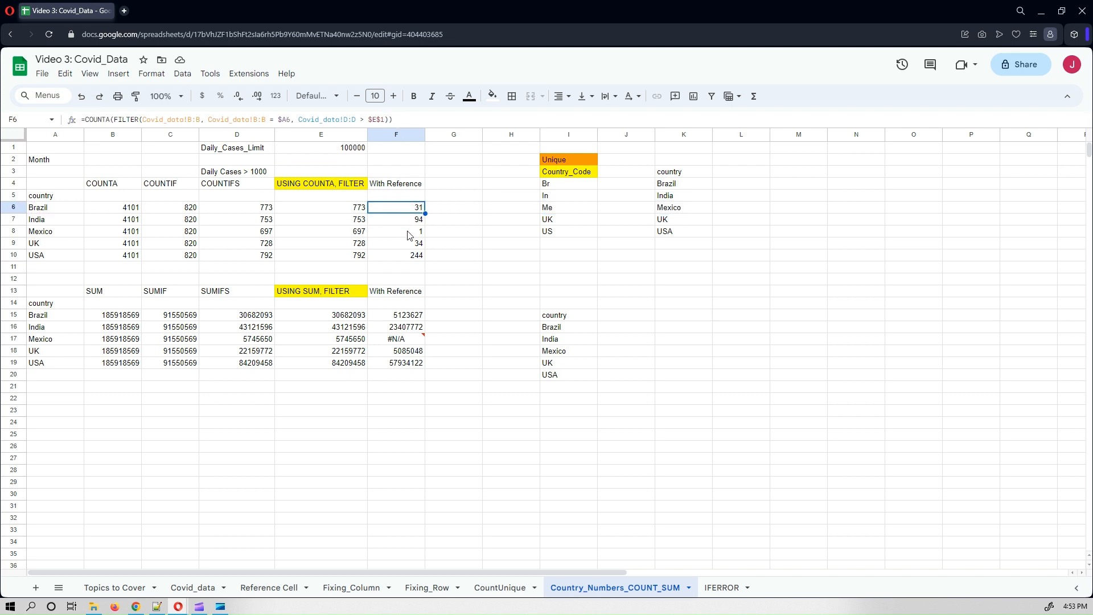
pyautogui.moveTo(426, 211); pyautogui.dragTo(421, 257)
pyautogui.click(471, 256)
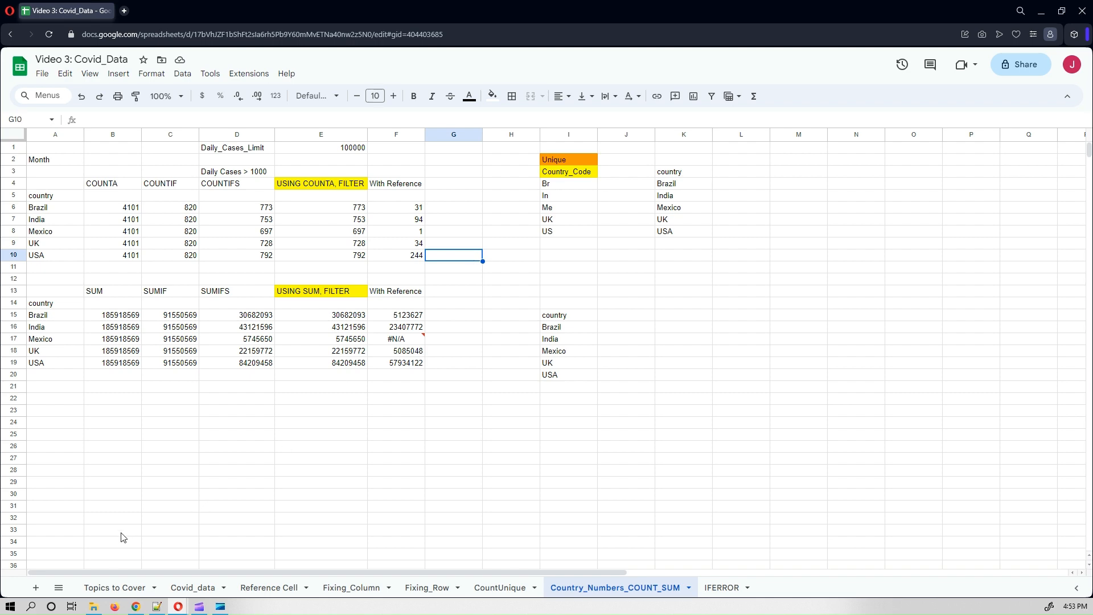
# Filter daily_new_cases on the Covid_data sheet to values greater than 100000 and compare the filtered row count with Brazil's With Reference count in F6.
pyautogui.click(185, 593)
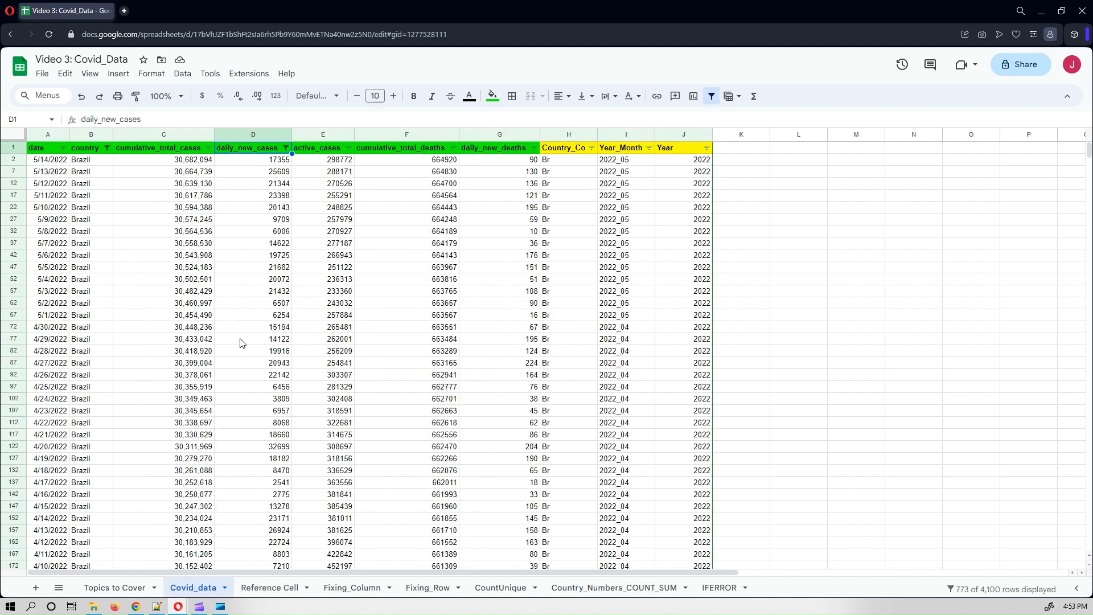
pyautogui.click(286, 155)
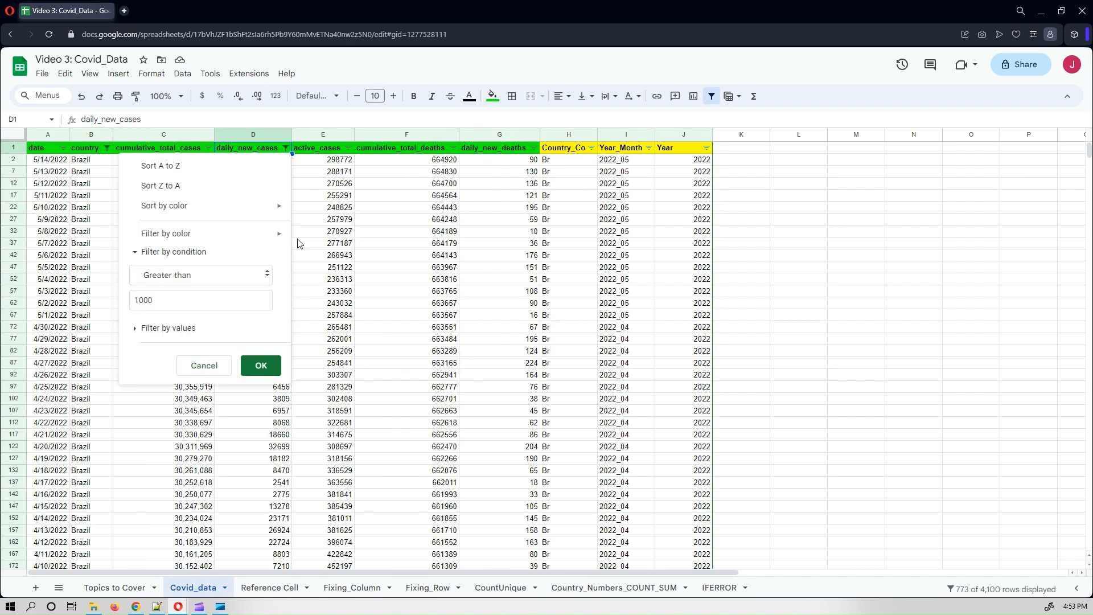
pyautogui.click(189, 302)
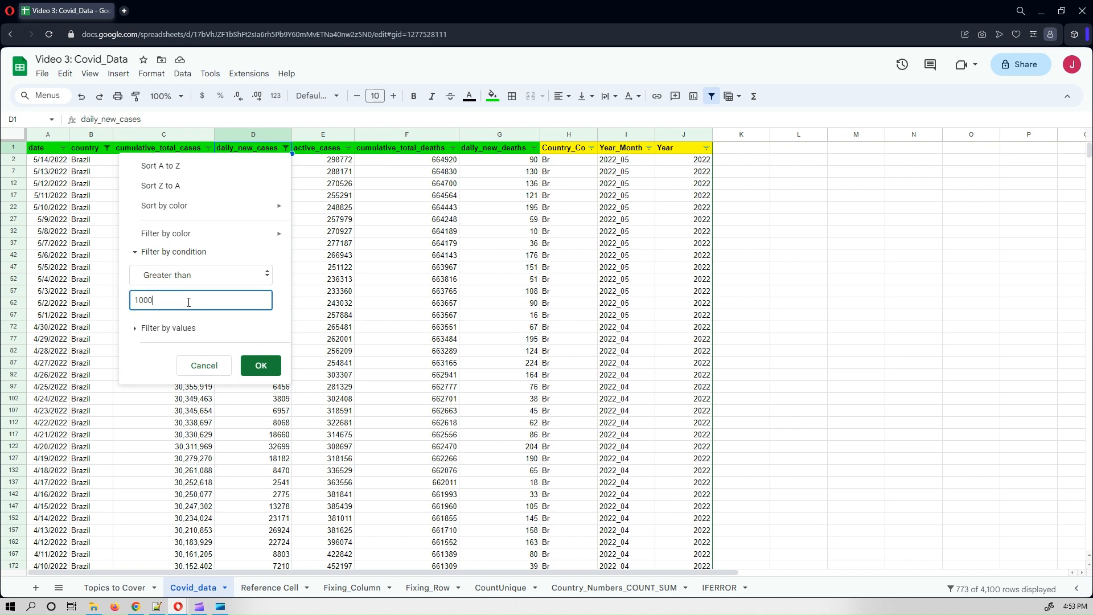
pyautogui.write('00')
pyautogui.click(261, 365)
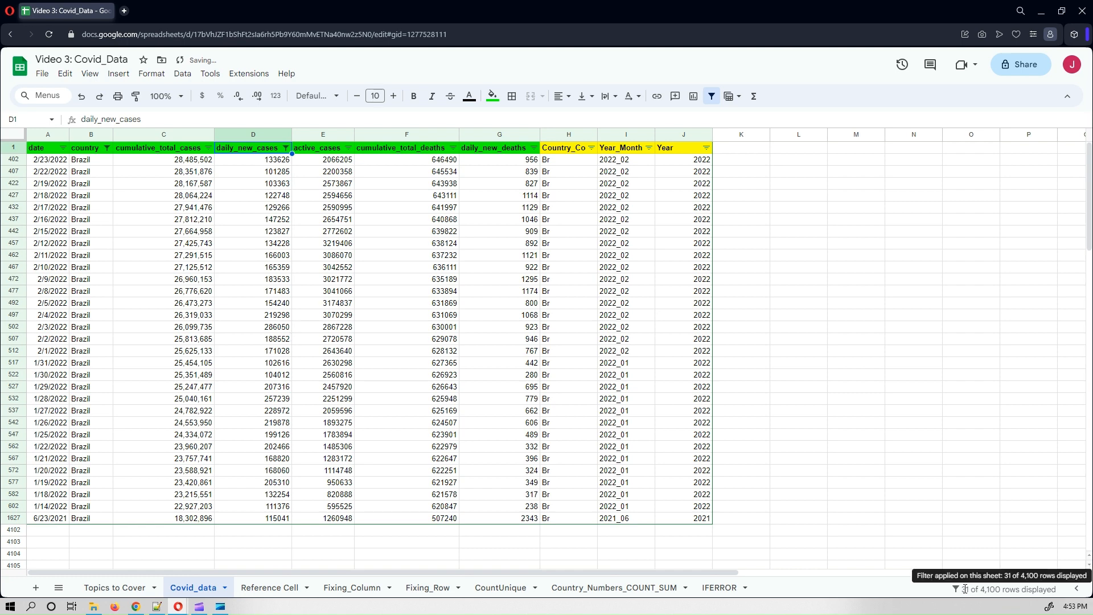
pyautogui.click(615, 587)
pyautogui.click(408, 209)
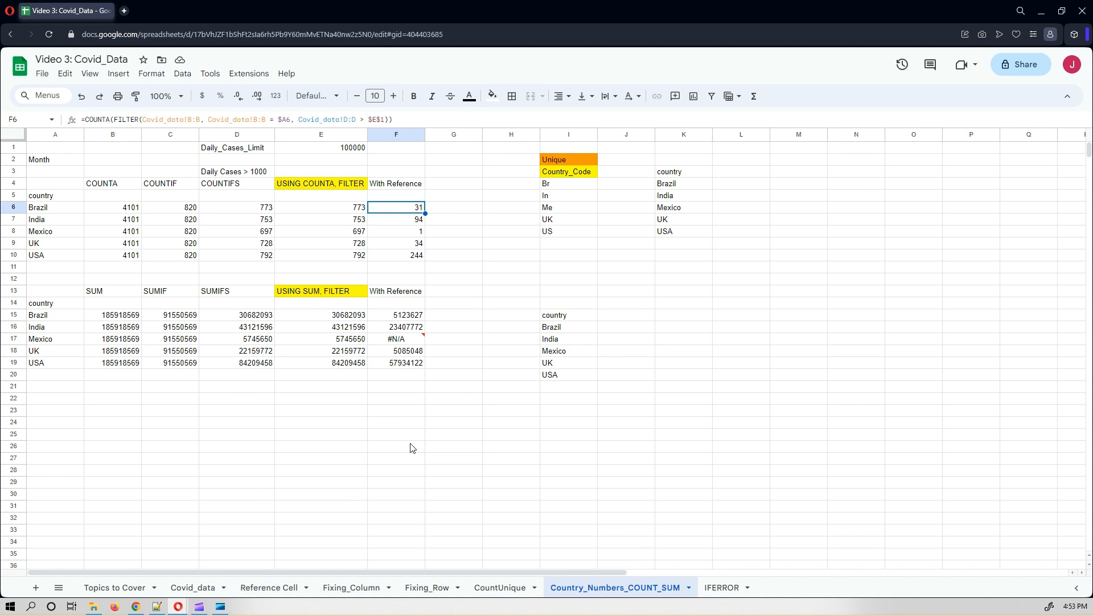
# Examine the SUM formula in B15 and its reference to column D of Covid_data.
pyautogui.click(226, 436)
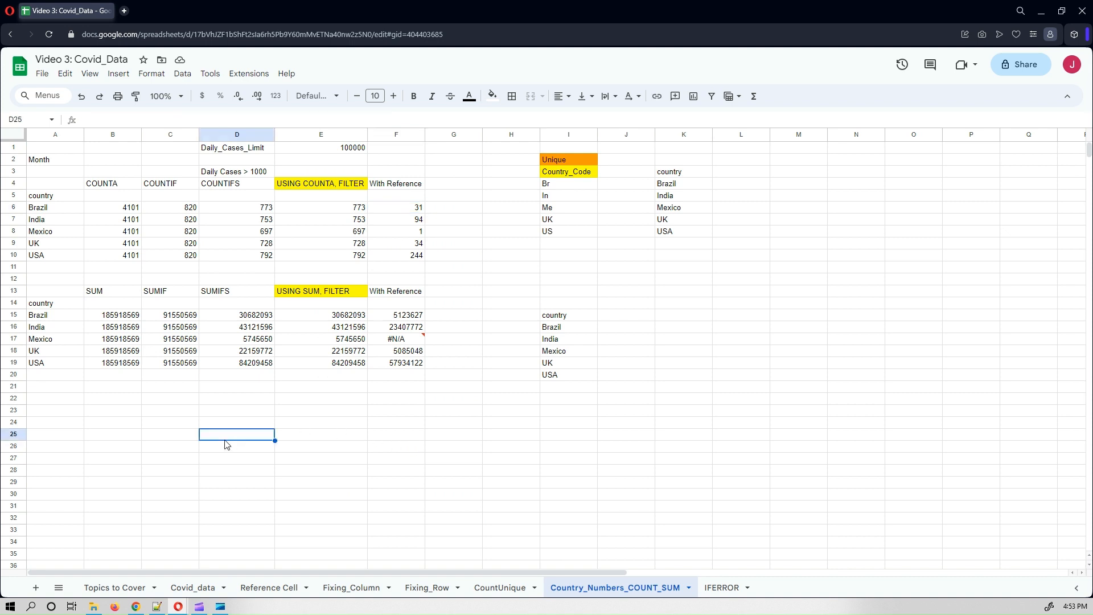
pyautogui.click(108, 319)
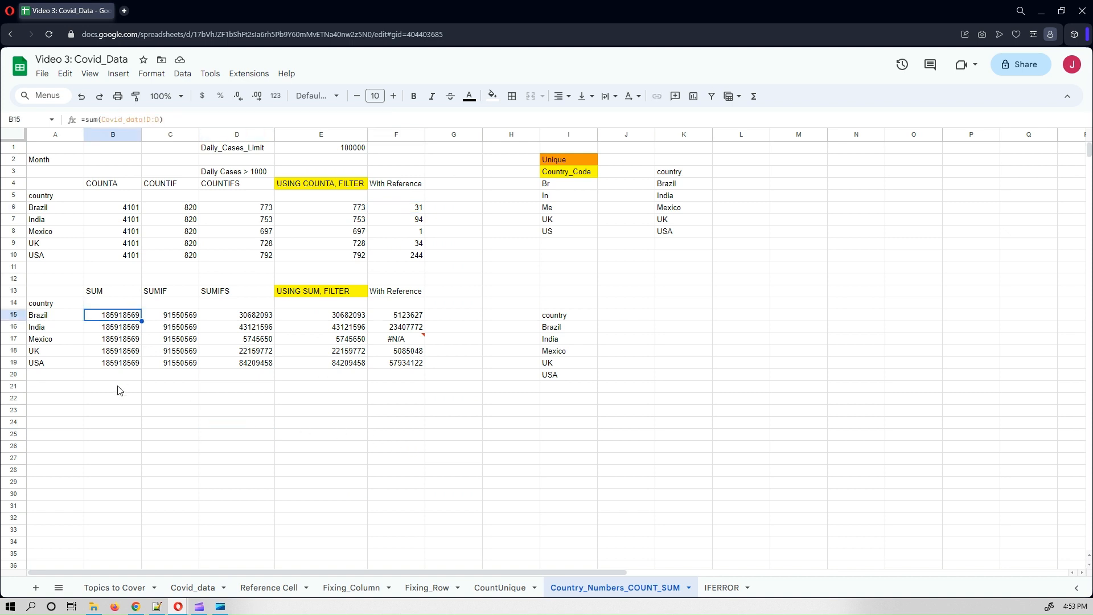
pyautogui.click(111, 411)
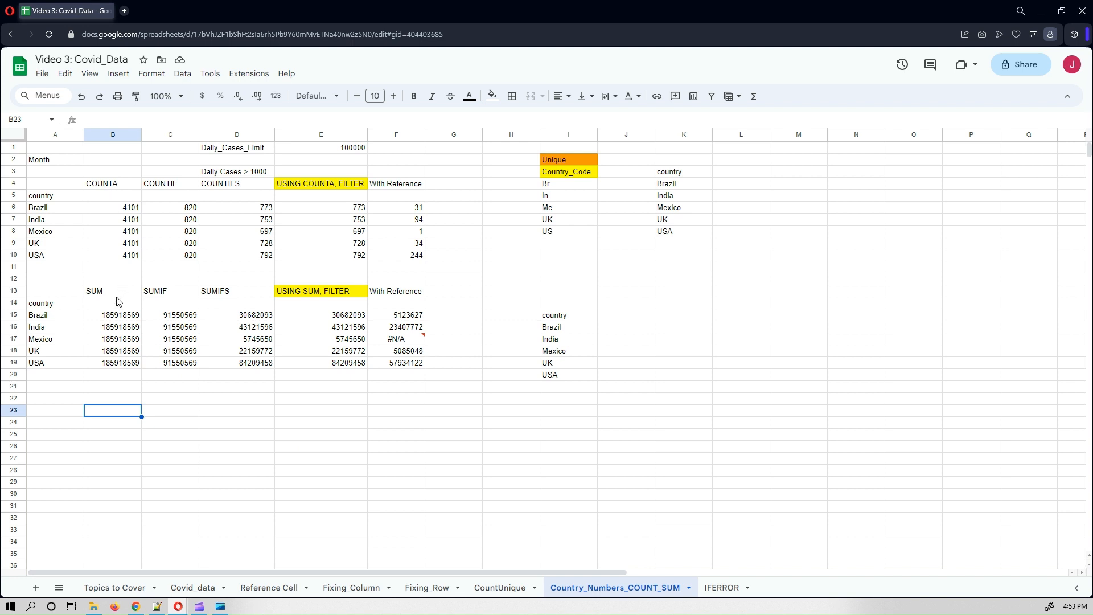
pyautogui.click(111, 317)
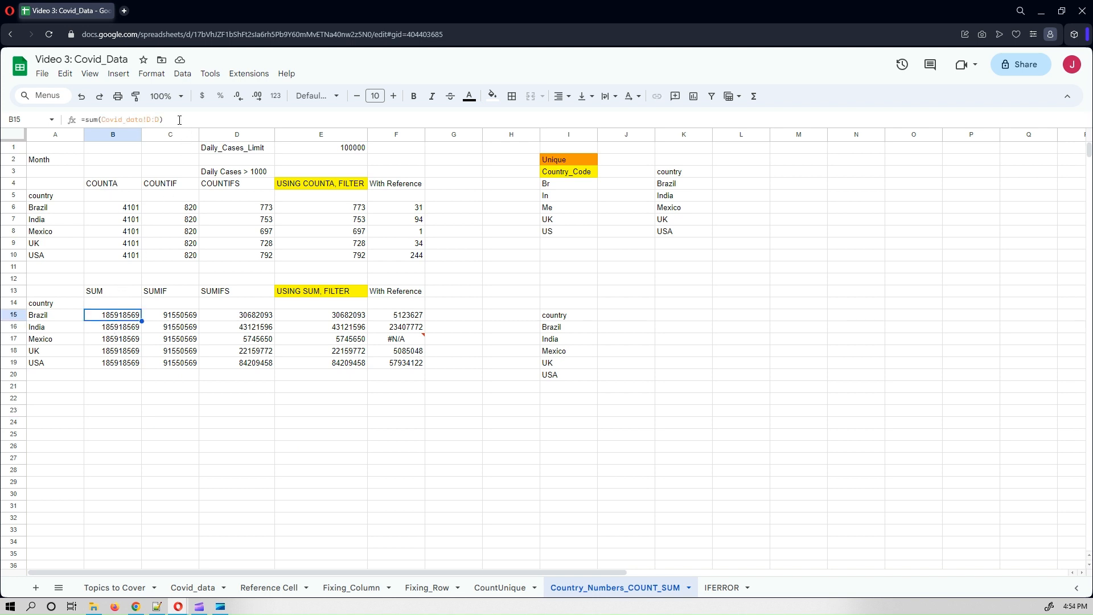
pyautogui.click(180, 120)
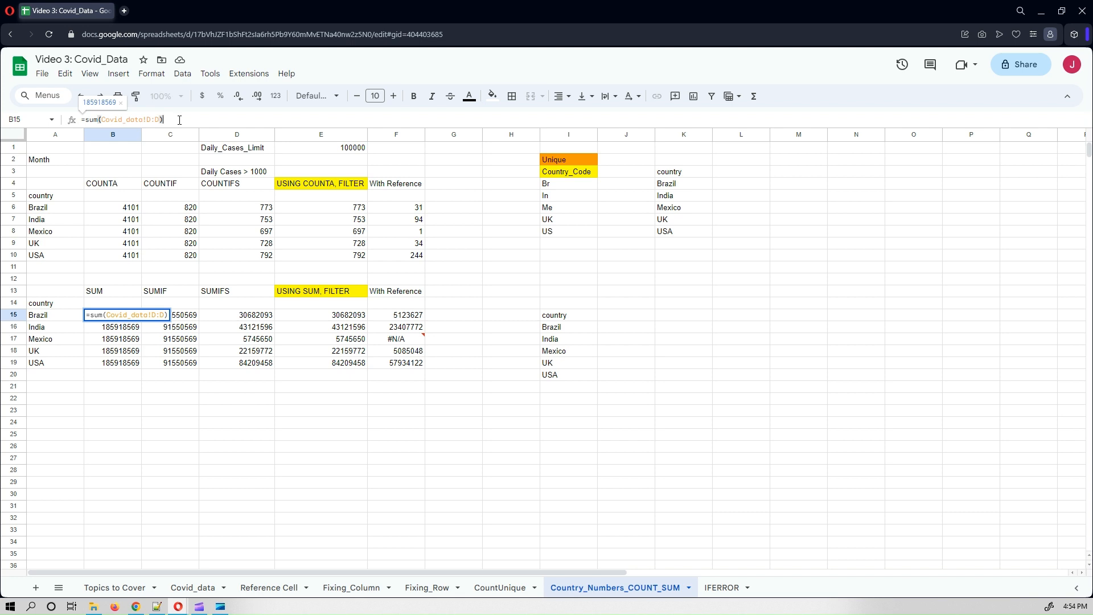
pyautogui.press('Return')
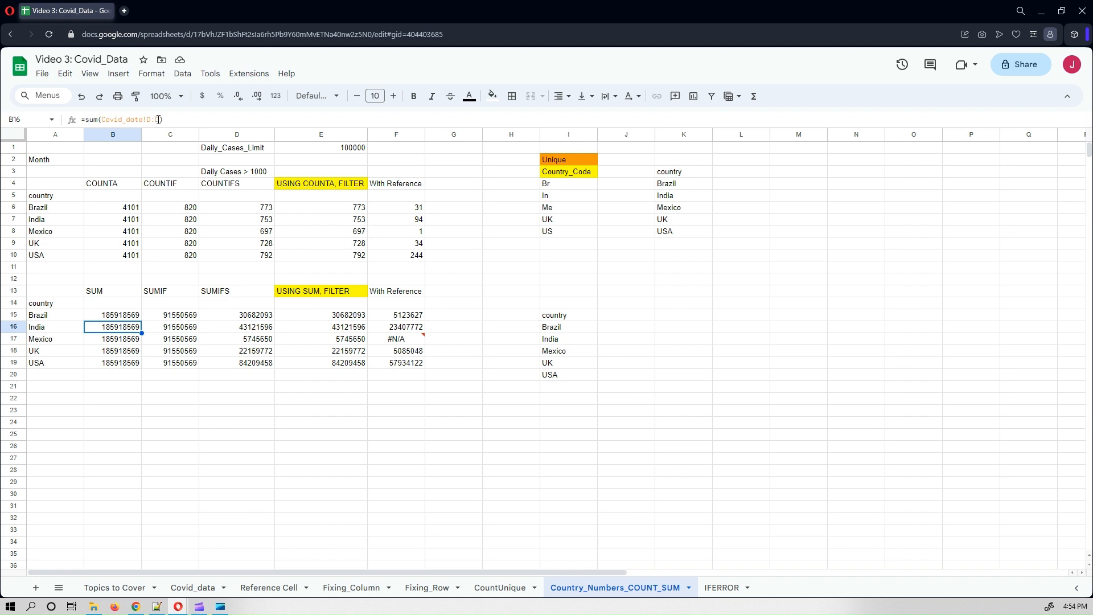
# Examine the SUMIF formula in C15 and its ">100000" criterion on the daily cases column.
pyautogui.click(183, 316)
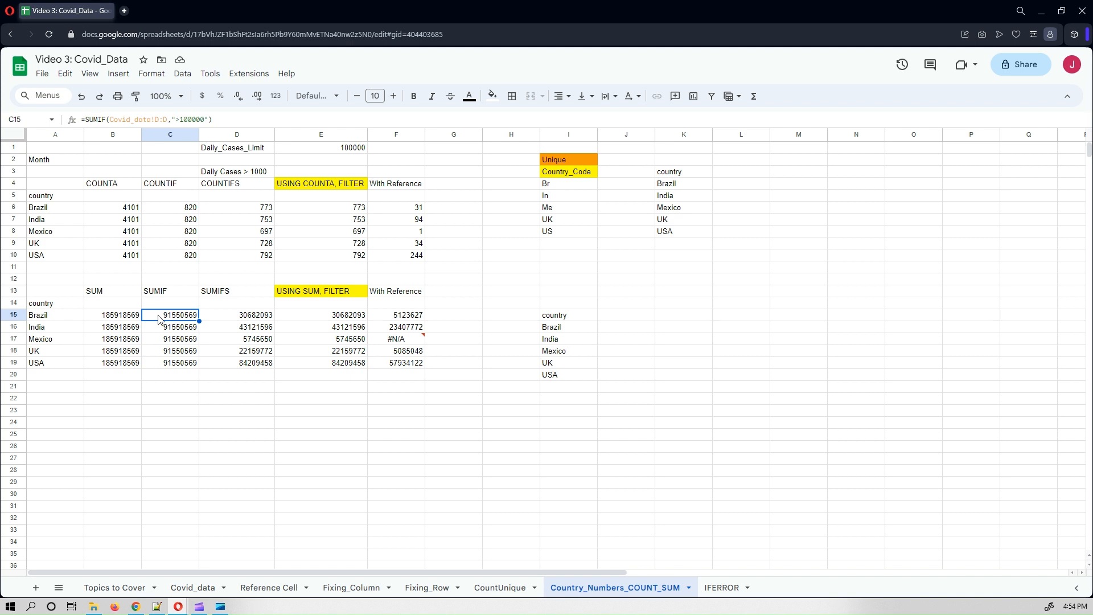
pyautogui.click(154, 387)
pyautogui.click(175, 319)
# Include all countries in the country filter on the Covid_data sheet.
pyautogui.click(186, 592)
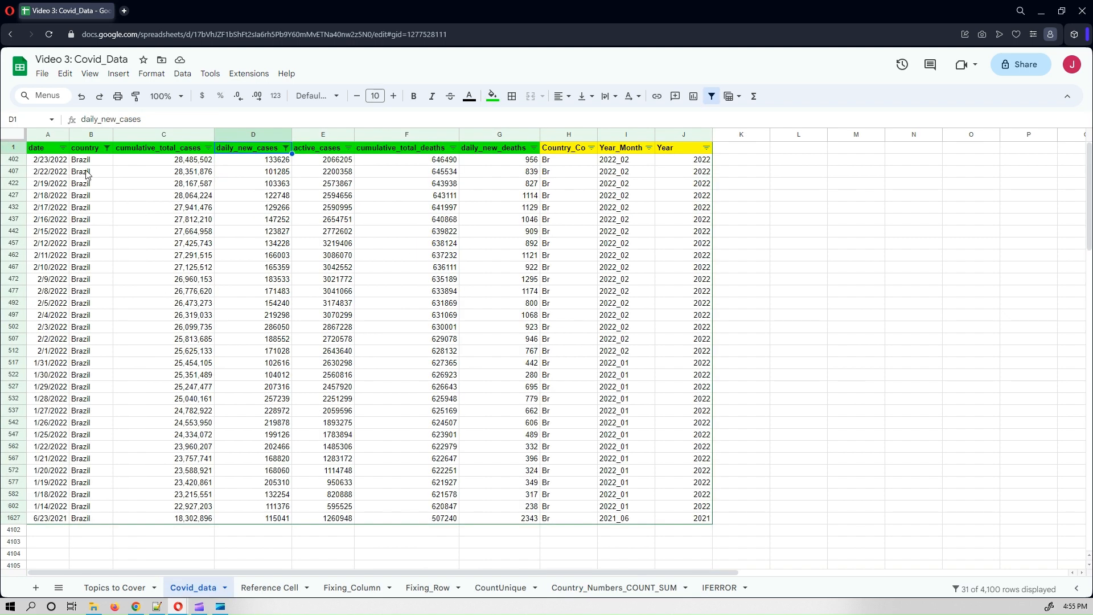
pyautogui.click(285, 147)
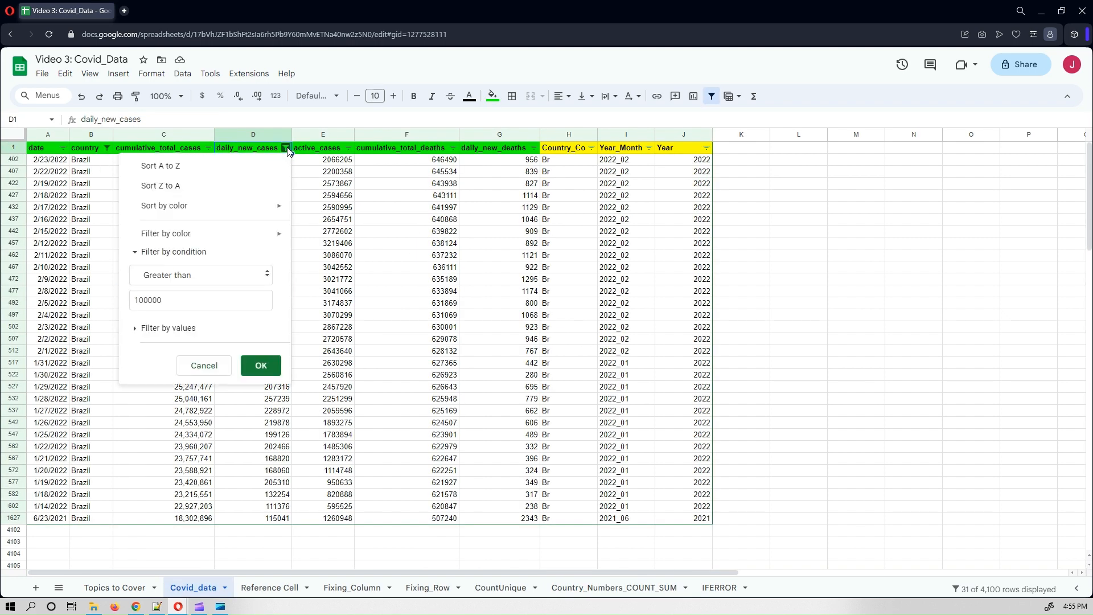
pyautogui.click(108, 150)
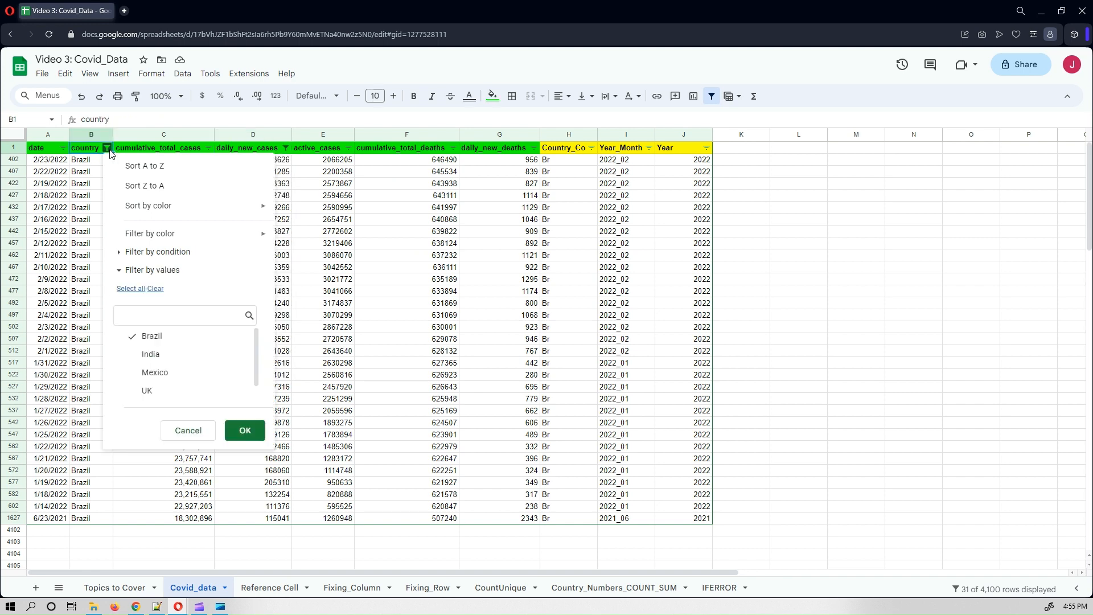
pyautogui.click(130, 288)
pyautogui.click(239, 430)
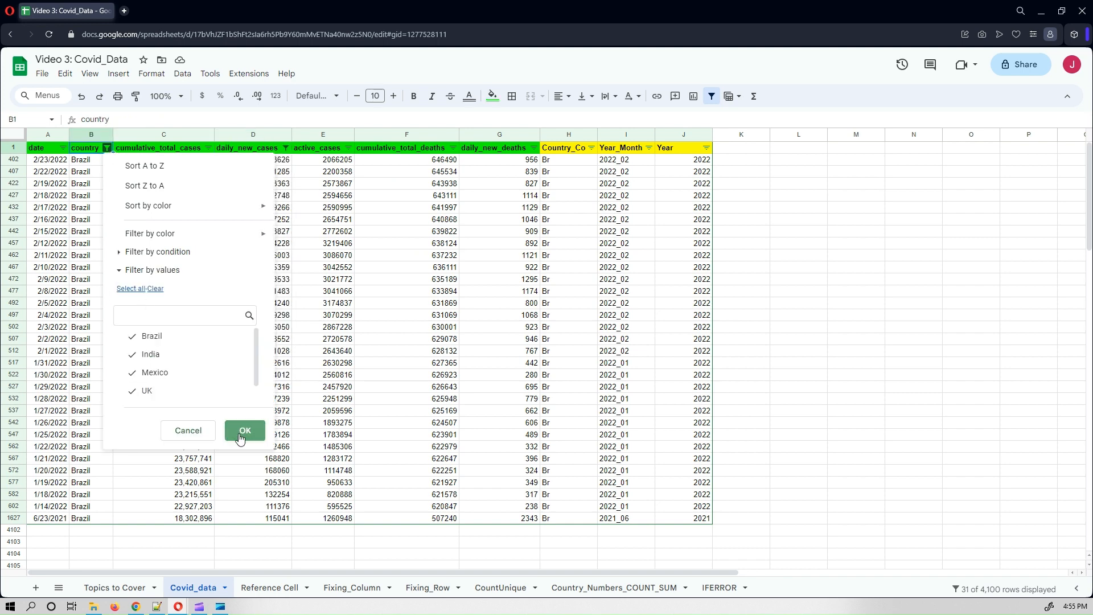
# Reapply the greater than 100000 condition on daily_new_cases and compare the whole column's sum with the SUMIF result in C15.
pyautogui.click(286, 148)
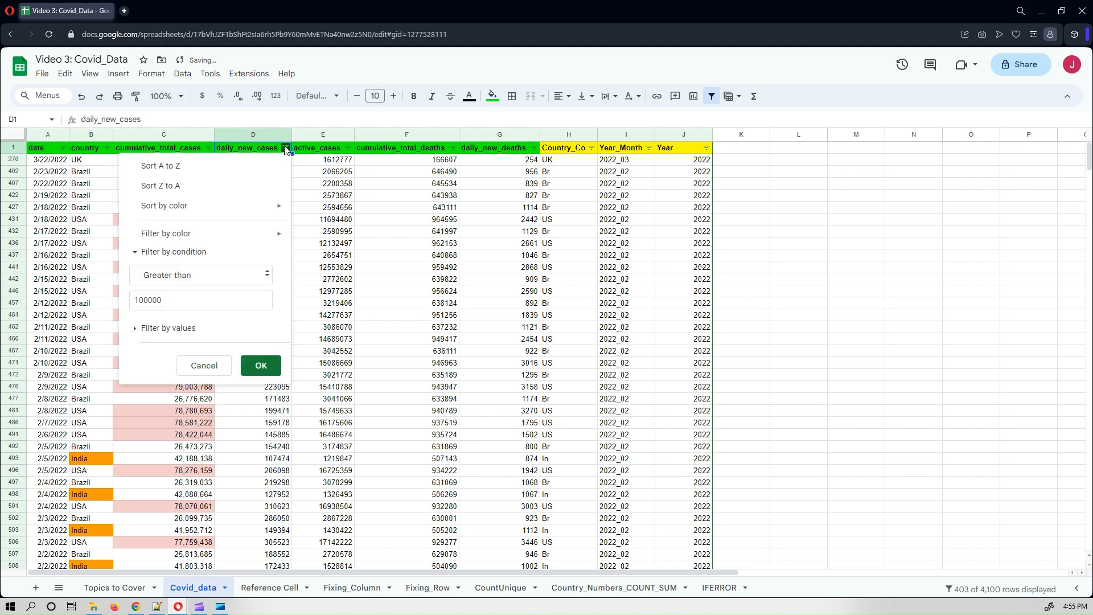
pyautogui.click(263, 370)
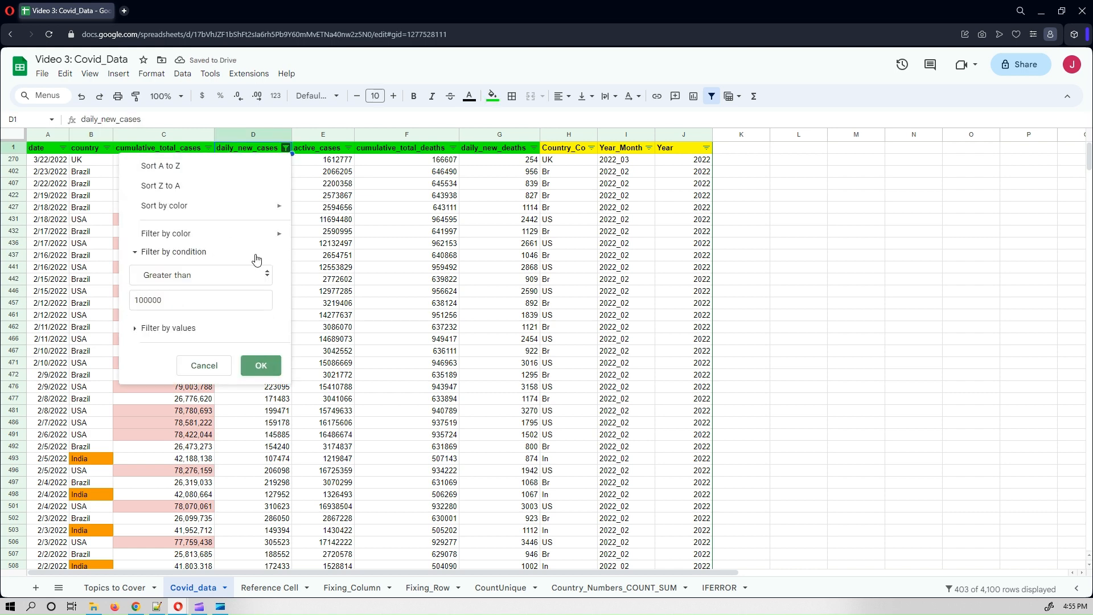
pyautogui.click(243, 130)
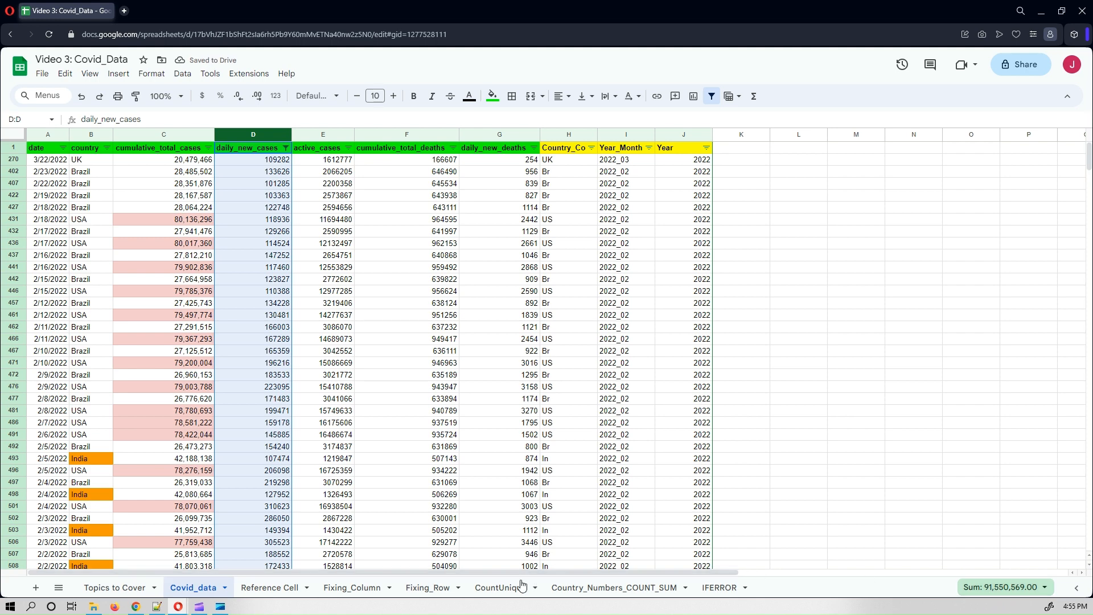
pyautogui.click(604, 587)
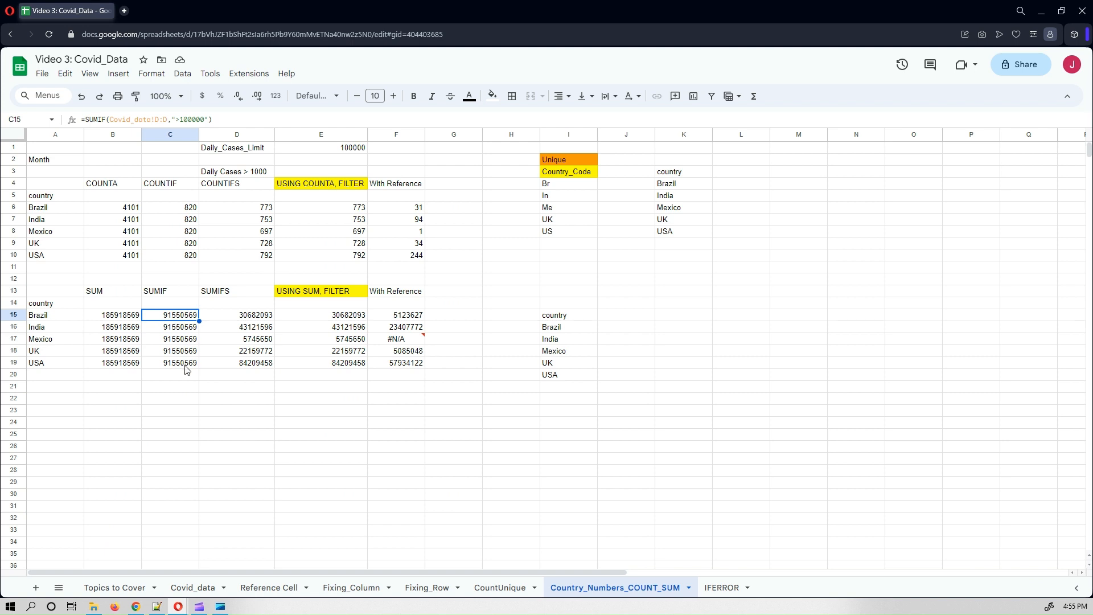
# Fill the SUMIFS formula from D15 down to D19.
pyautogui.click(211, 322)
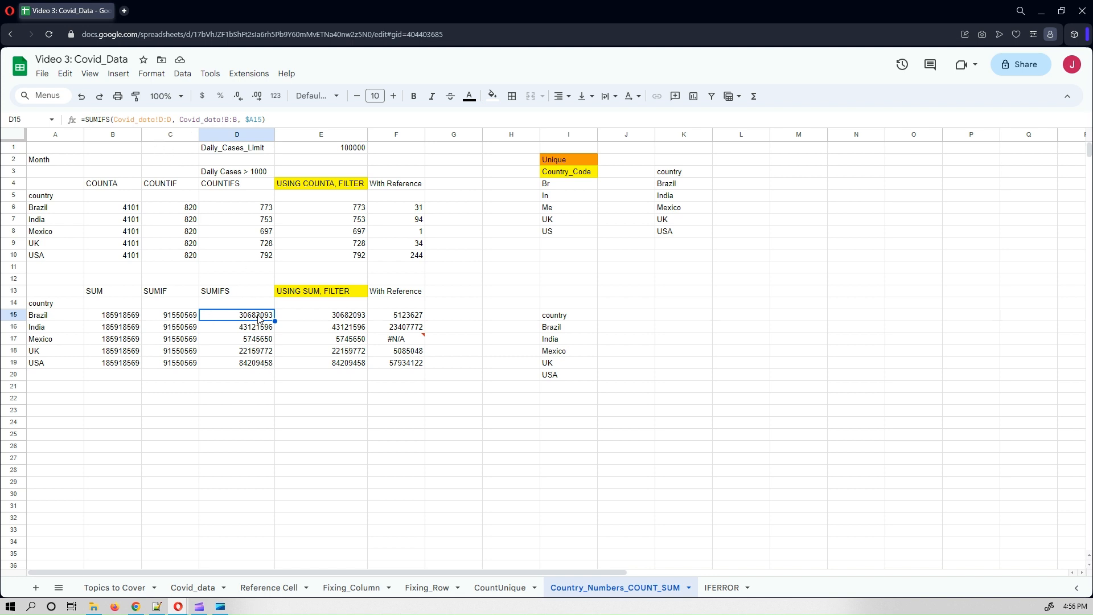
pyautogui.moveTo(275, 322); pyautogui.dragTo(276, 369)
pyautogui.click(401, 436)
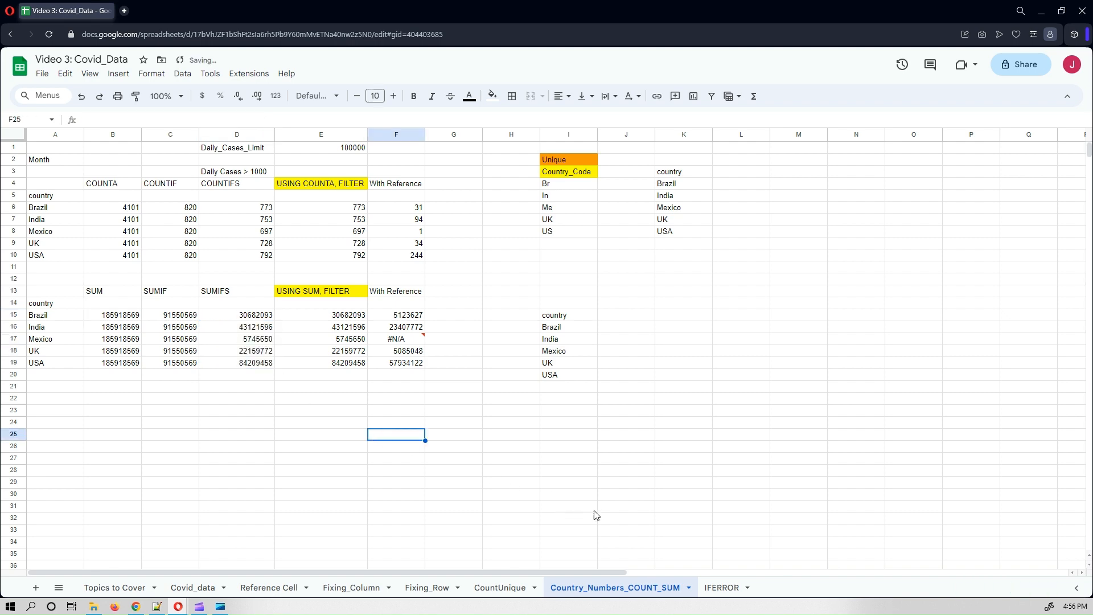
# Remove the daily_new_cases filter on the Covid_data sheet by setting its condition to None.
pyautogui.click(183, 590)
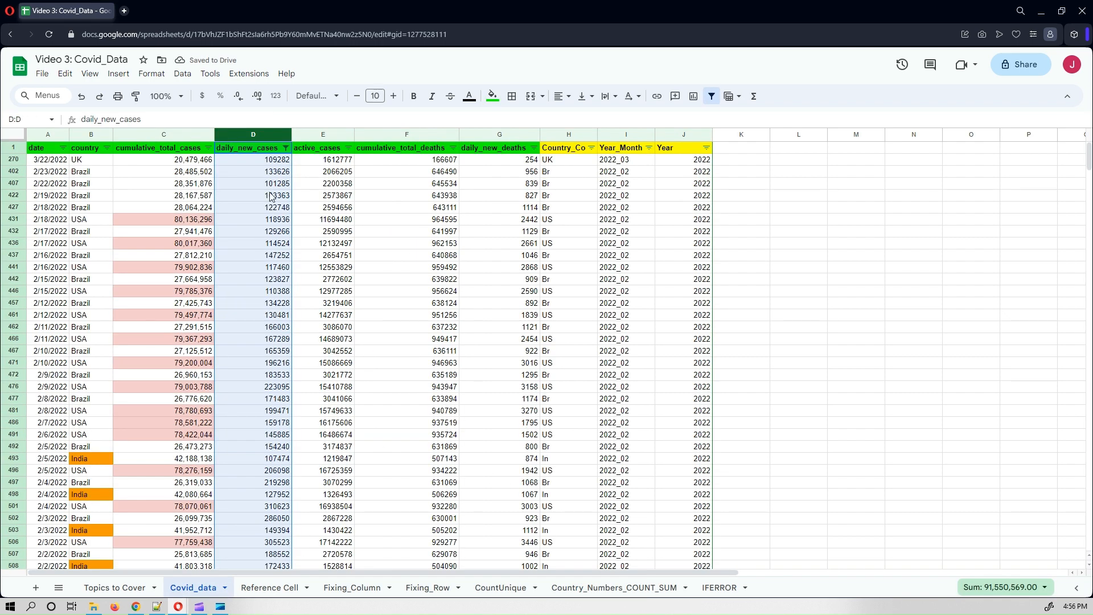
pyautogui.click(286, 148)
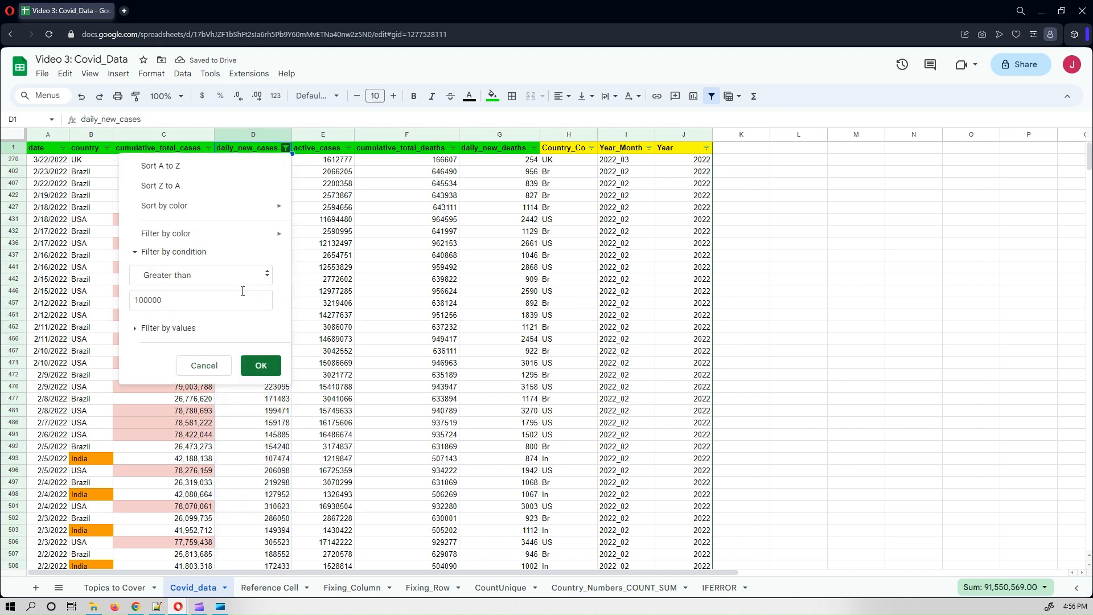
pyautogui.click(180, 279)
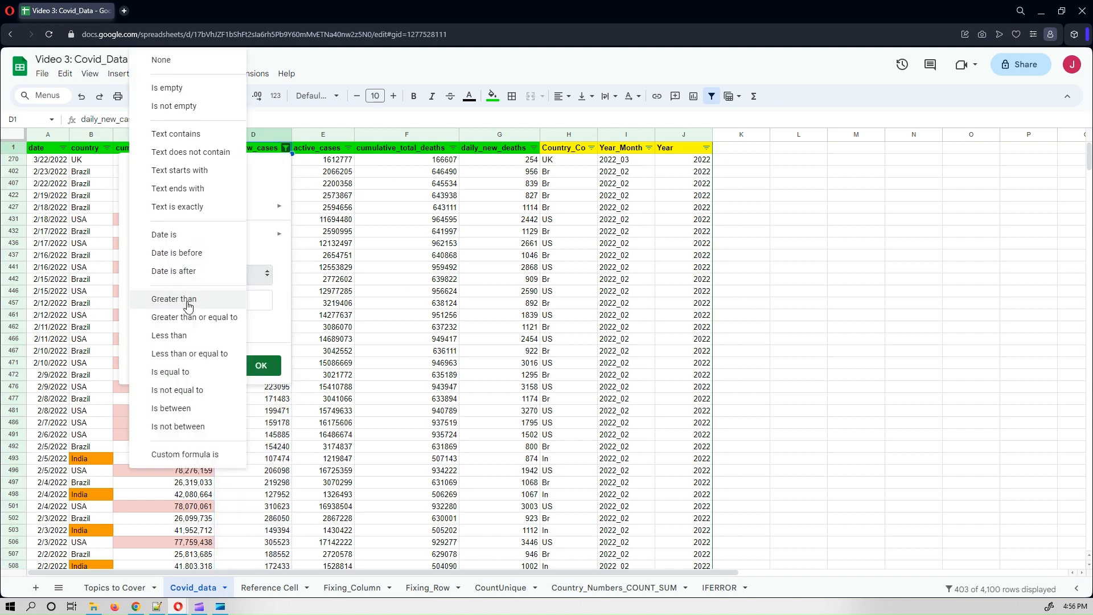
pyautogui.click(162, 60)
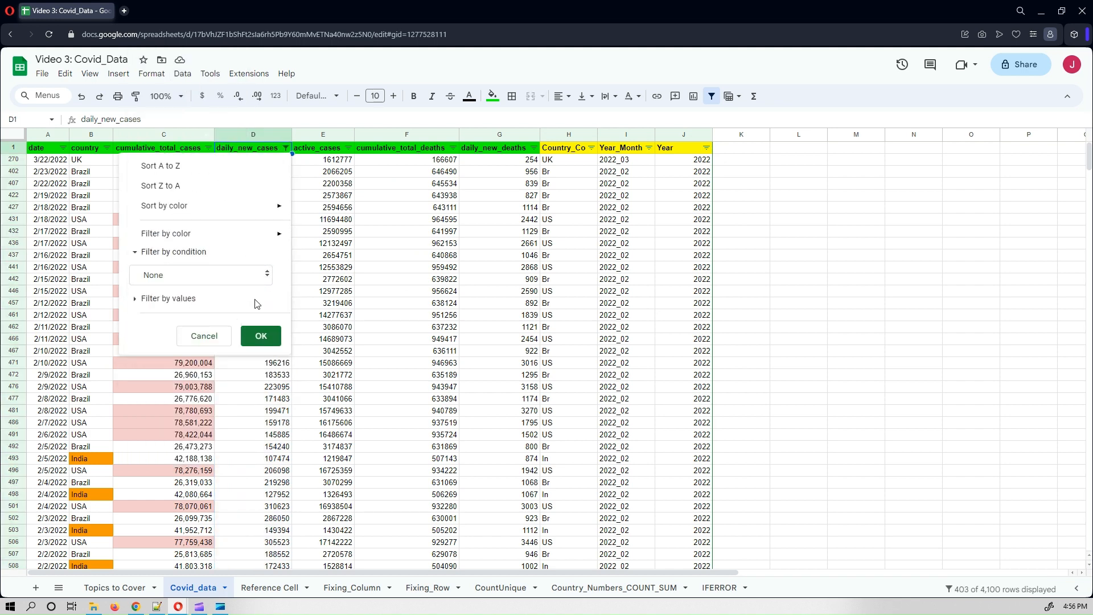
pyautogui.click(261, 336)
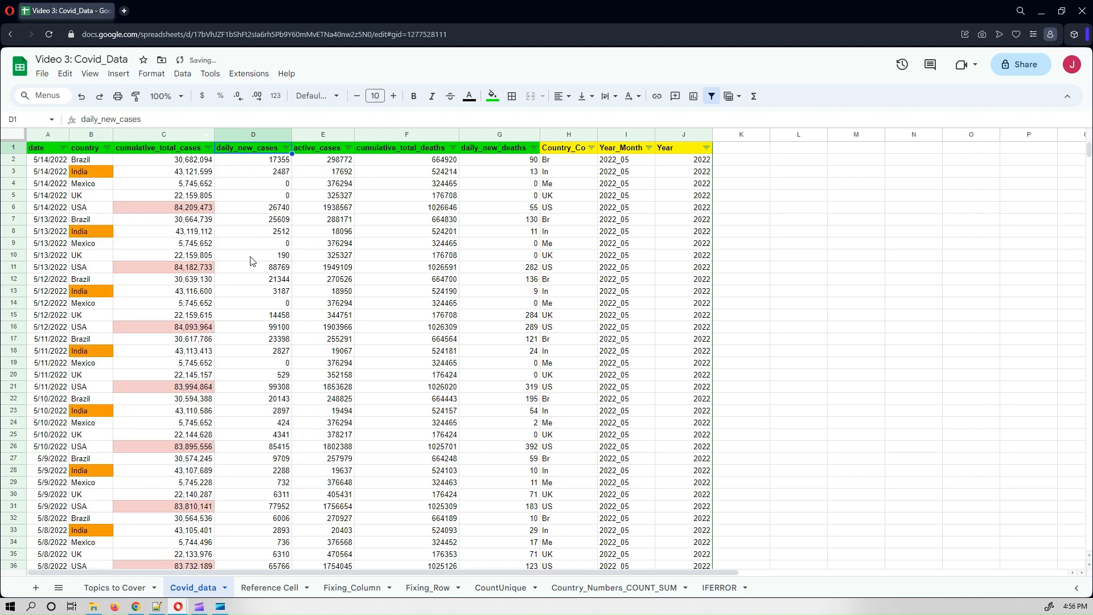
# Filter the country column to Brazil only and compare the sum of daily_new_cases with Brazil's SUMIFS result.
pyautogui.click(107, 148)
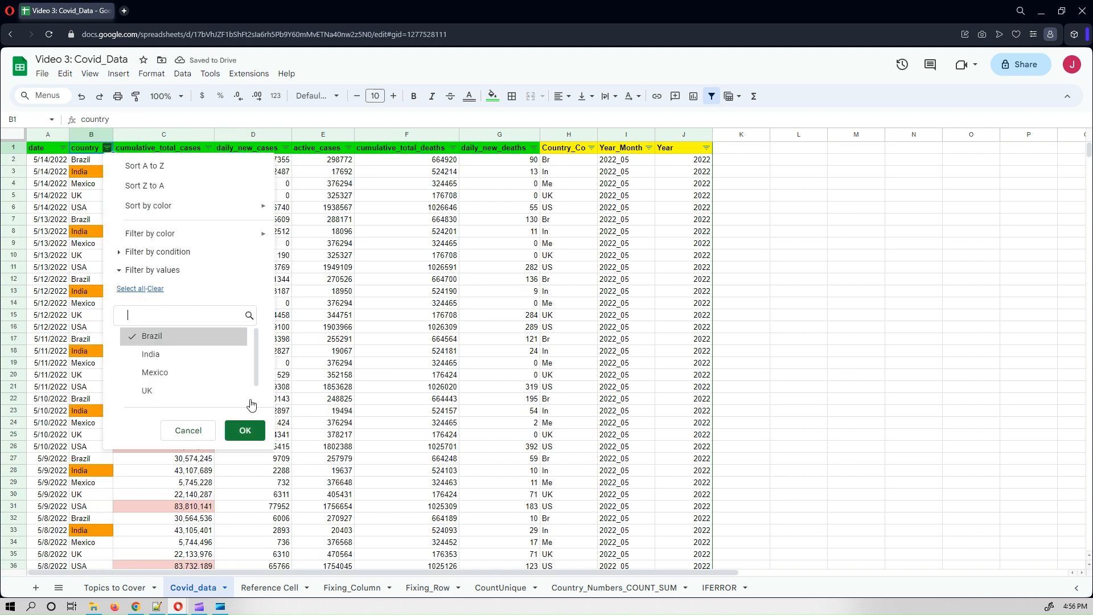
pyautogui.click(245, 431)
pyautogui.click(255, 132)
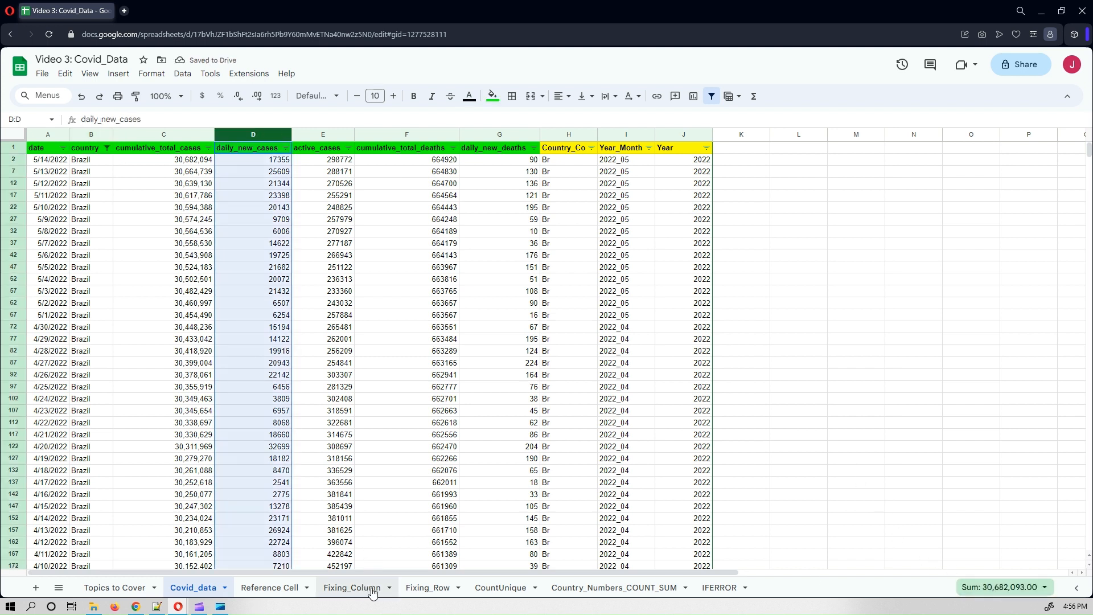
pyautogui.click(588, 592)
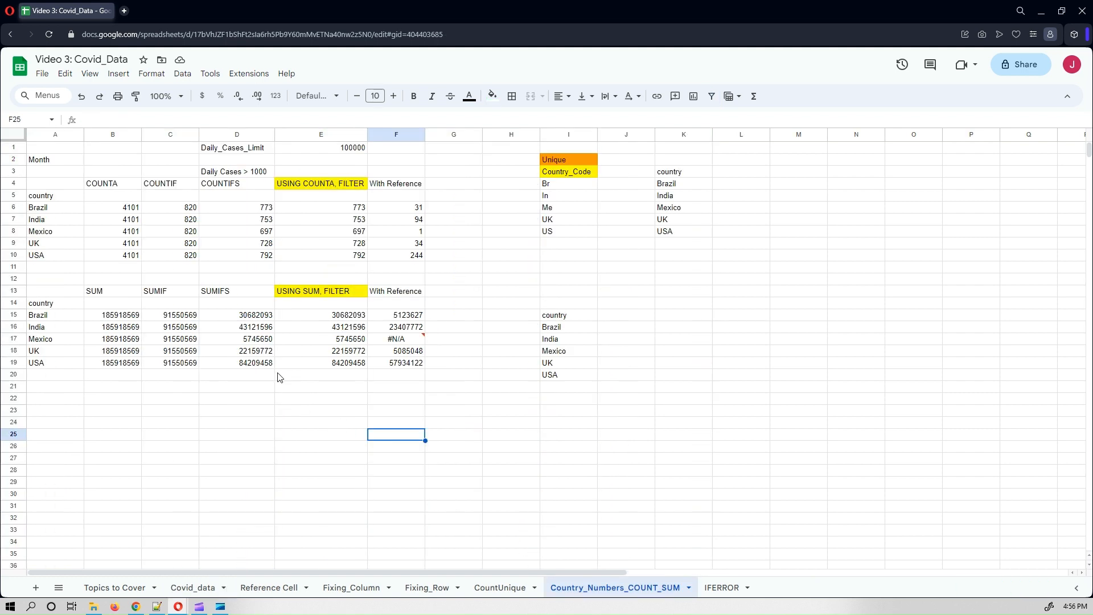
# Compare the SUM and FILTER formula in E15 with the SUMIFS formula in D15.
pyautogui.click(245, 319)
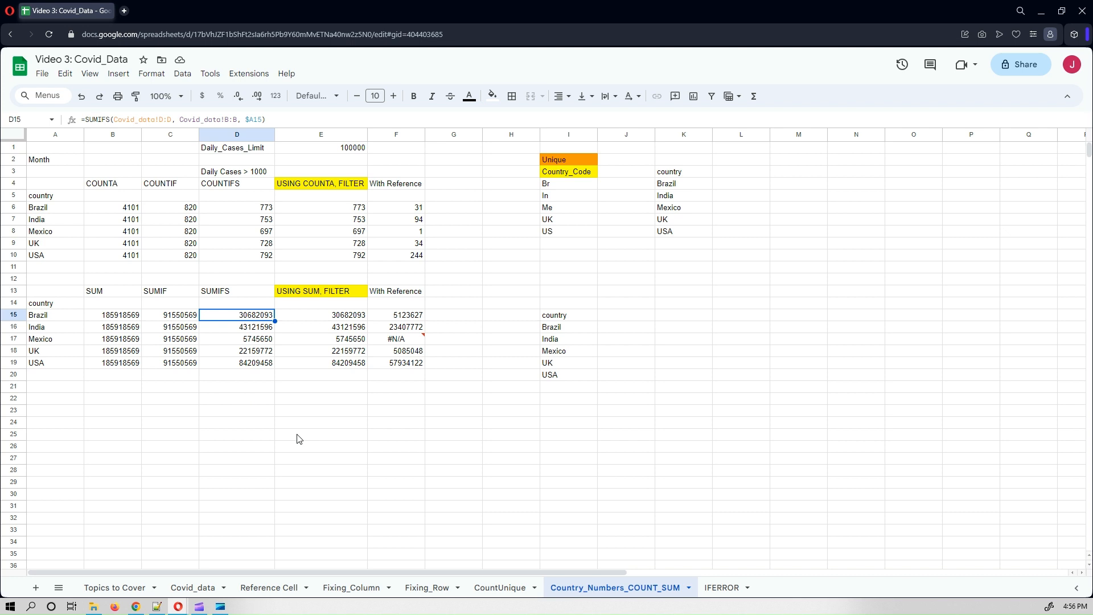
pyautogui.click(306, 318)
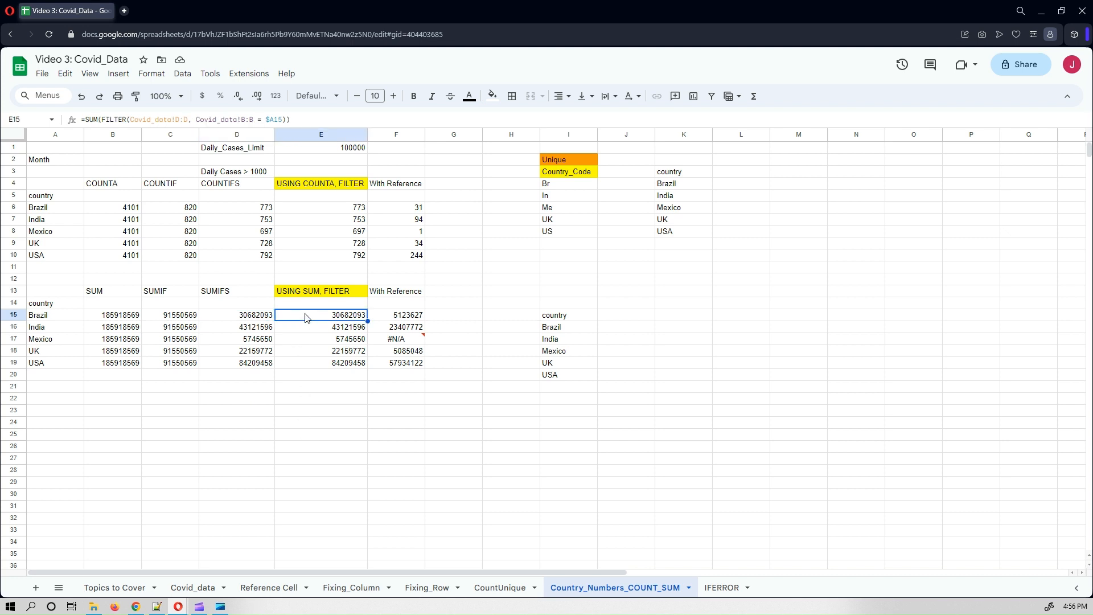
pyautogui.click(300, 120)
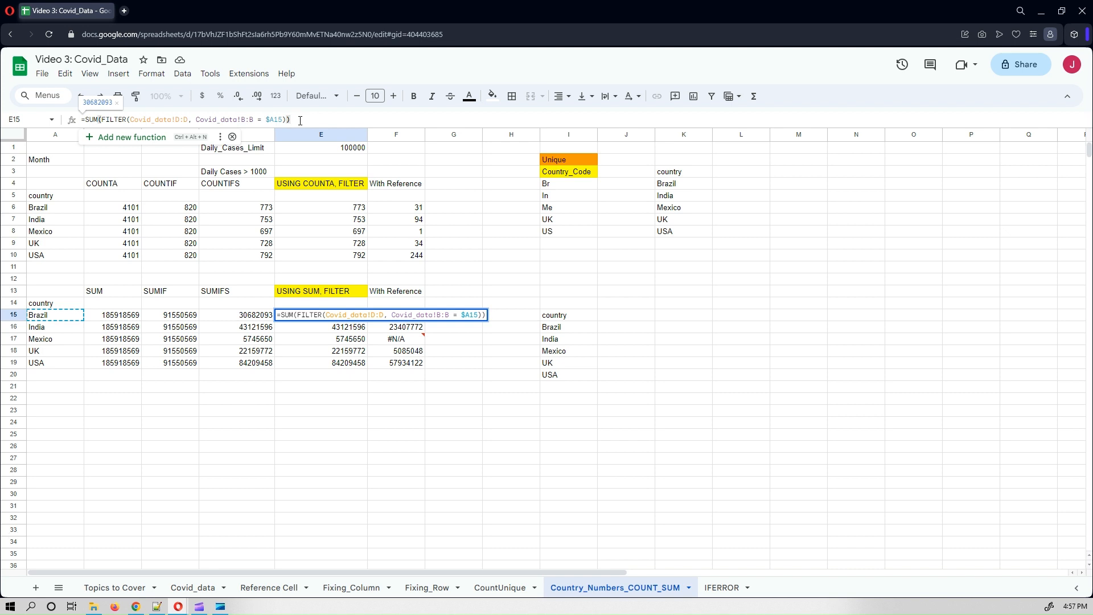
pyautogui.press('Return')
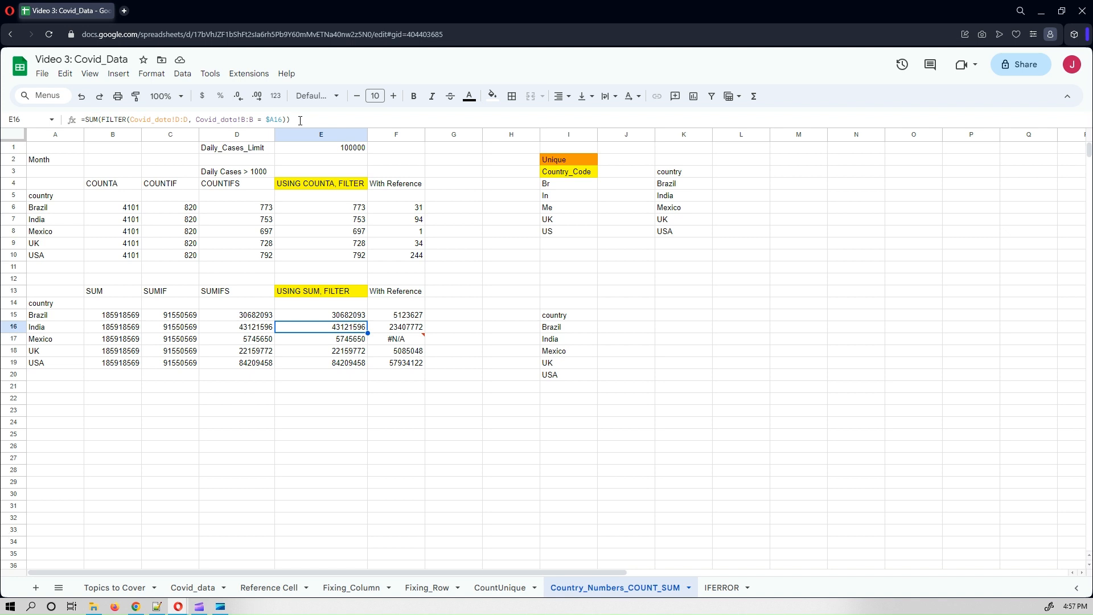
pyautogui.press('Up')
pyautogui.press('Left')
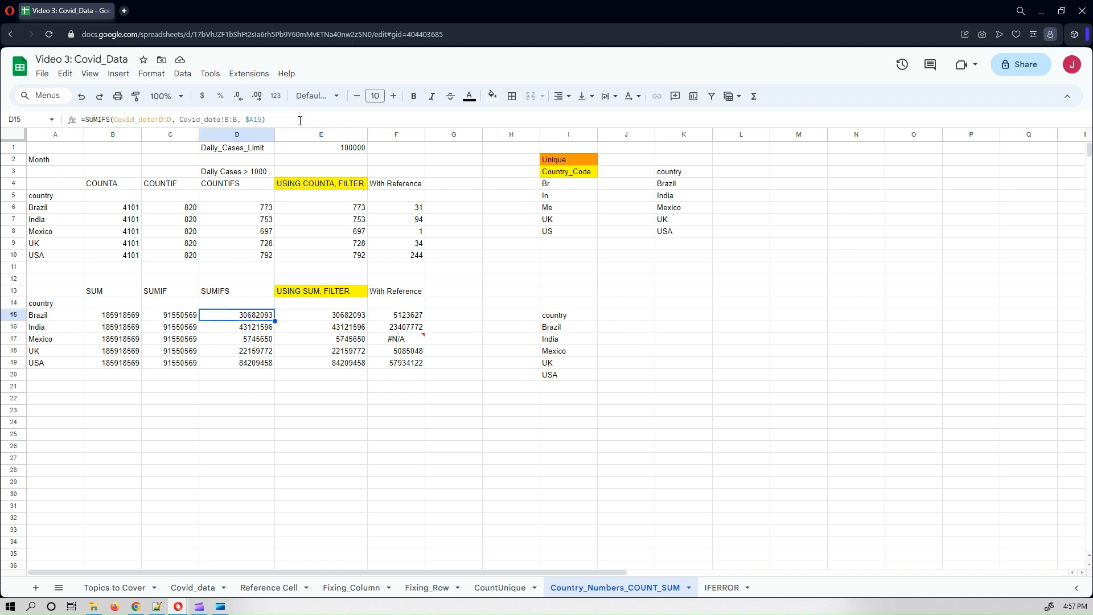
# Compare the COUNTIFS formulas in column D's count table with the SUMIFS formula in D15.
pyautogui.press('Up')
pyautogui.press('Up')
pyautogui.press('Up')
pyautogui.press('Up')
pyautogui.press('Up')
pyautogui.press('Up')
pyautogui.press('Up')
pyautogui.press('Up')
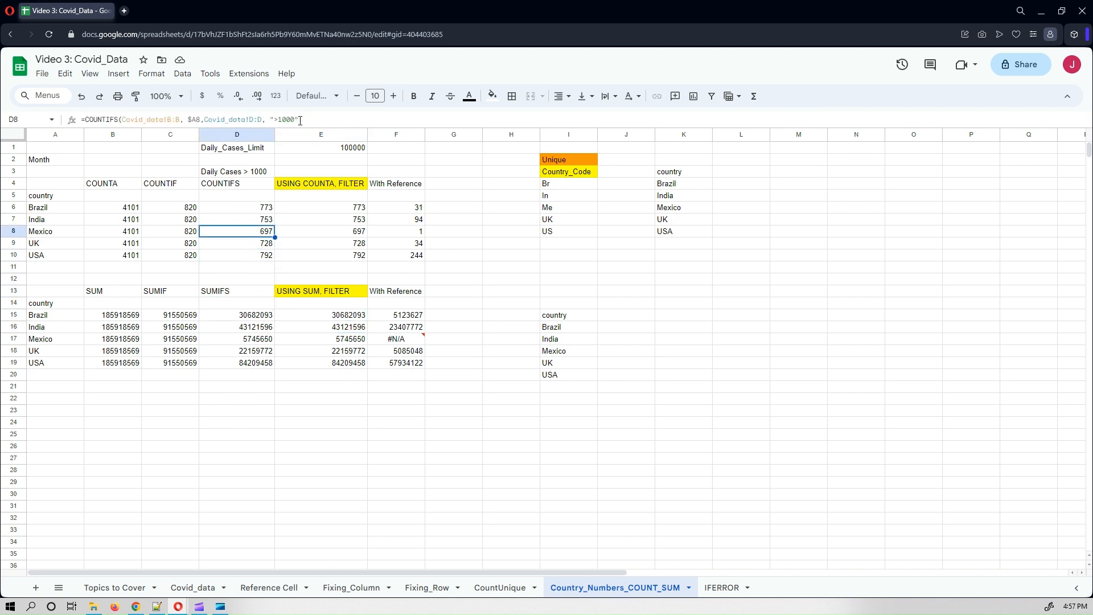
pyautogui.press('Up')
pyautogui.press('Down')
pyautogui.press('Down')
pyautogui.press('Down')
pyautogui.press('Down')
pyautogui.press('Down')
pyautogui.press('Down')
pyautogui.press('Down')
pyautogui.press('Down')
pyautogui.press('Down')
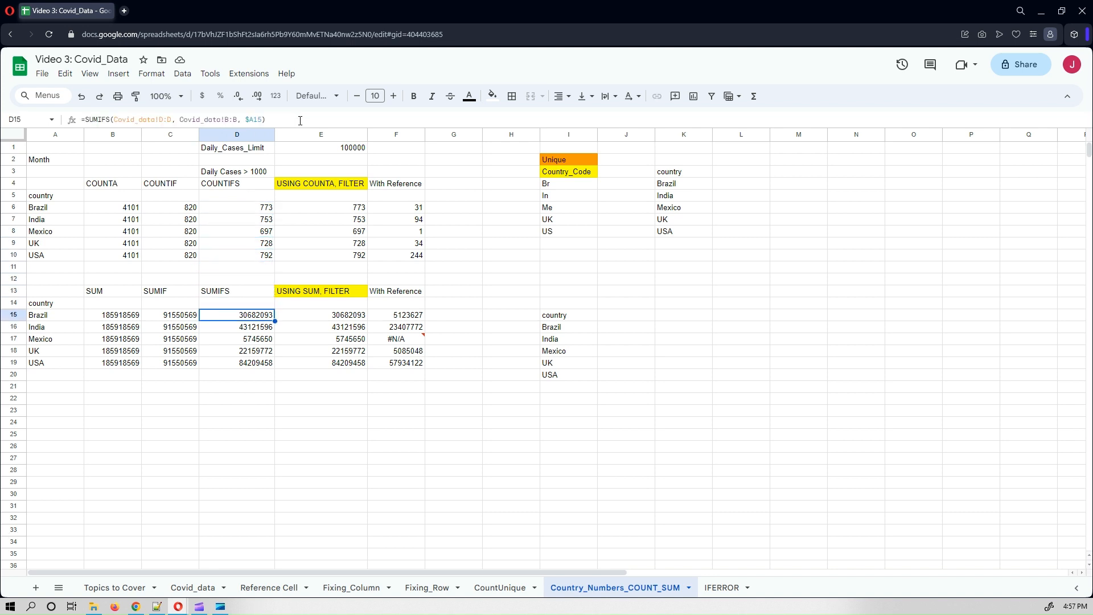
pyautogui.press('Up')
pyautogui.press('Up')
pyautogui.press('Up')
pyautogui.press('Up')
pyautogui.press('Up')
pyautogui.press('Up')
pyautogui.press('Up')
pyautogui.press('Up')
pyautogui.press('Up')
pyautogui.press('Up')
pyautogui.press('Up')
pyautogui.press('Up')
pyautogui.press('Up')
pyautogui.press('Up')
pyautogui.press('Down')
pyautogui.press('Down')
pyautogui.press('Down')
pyautogui.press('Down')
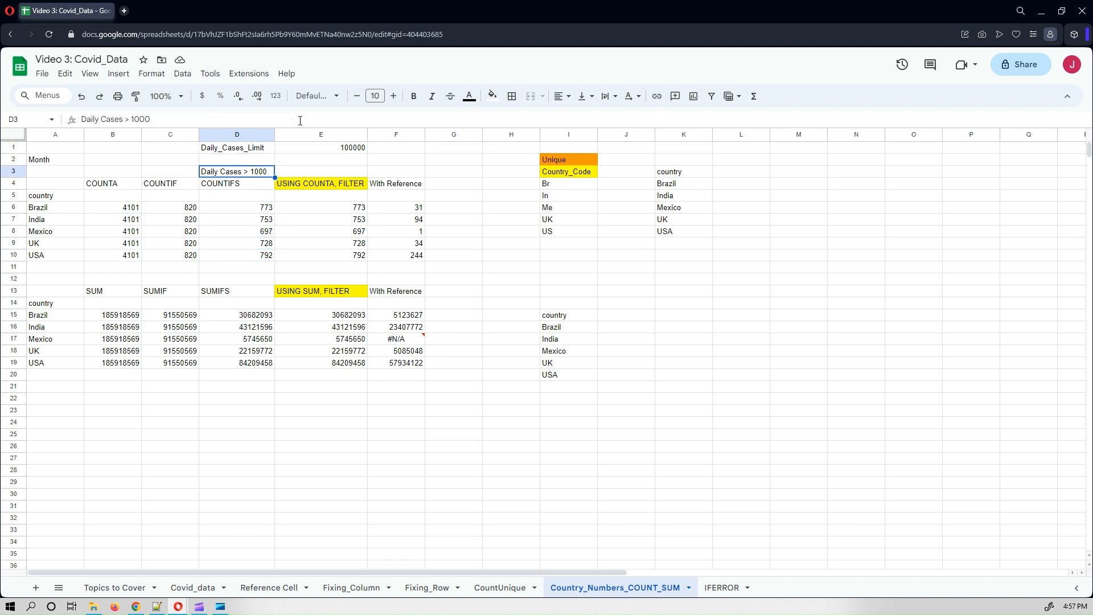
pyautogui.press('Down')
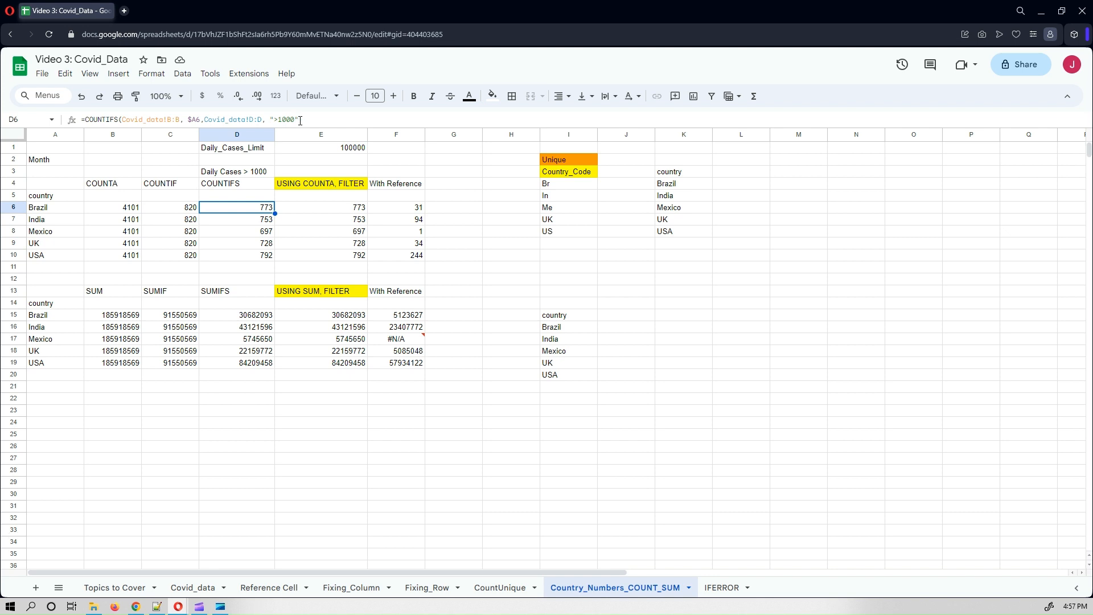
# Compare the COUNTA and FILTER formulas in column E's count table with the SUM and FILTER formula in E15.
pyautogui.press('Right')
pyautogui.press('Right')
pyautogui.press('Left')
pyautogui.press('Down')
pyautogui.press('Down')
pyautogui.press('Down')
pyautogui.press('Down')
pyautogui.press('Down')
pyautogui.press('Down')
pyautogui.press('Down')
pyautogui.press('Down')
pyautogui.press('Down')
pyautogui.press('Down')
pyautogui.press('Down')
pyautogui.press('Down')
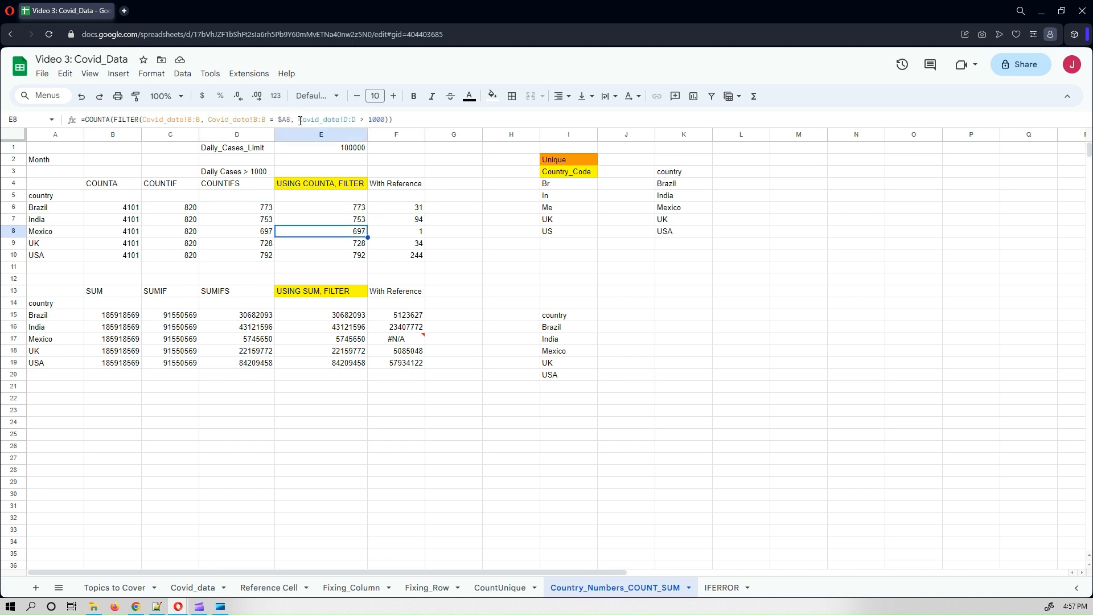
pyautogui.press('Up')
pyautogui.press('Up')
pyautogui.press('Up')
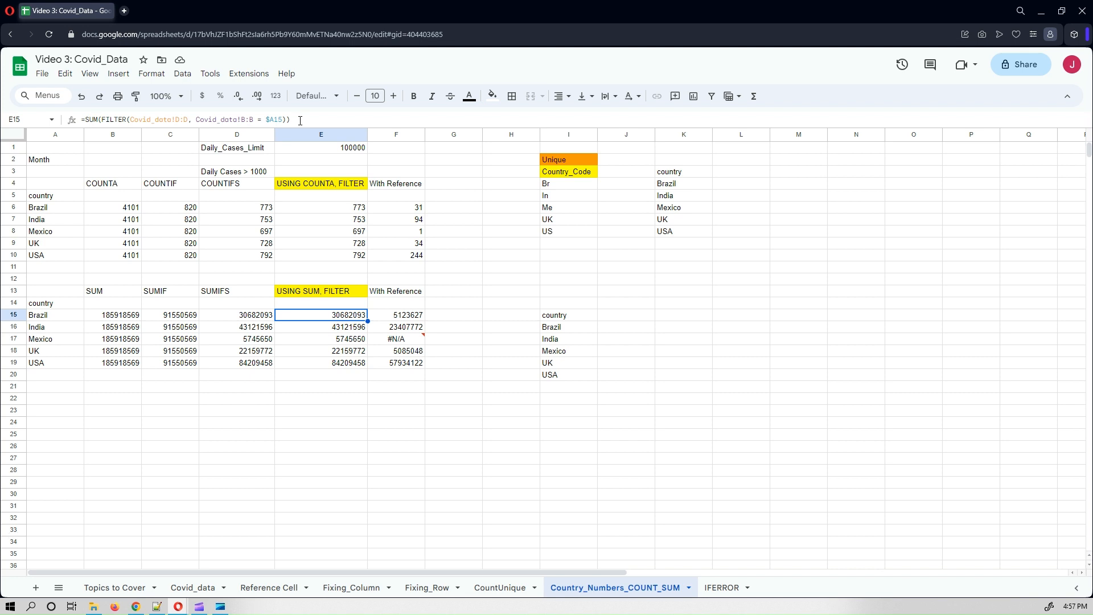
# Inspect the $E$1 daily cases condition in F15's SUM and FILTER formula, and fill the formula down to F19.
pyautogui.press('Right')
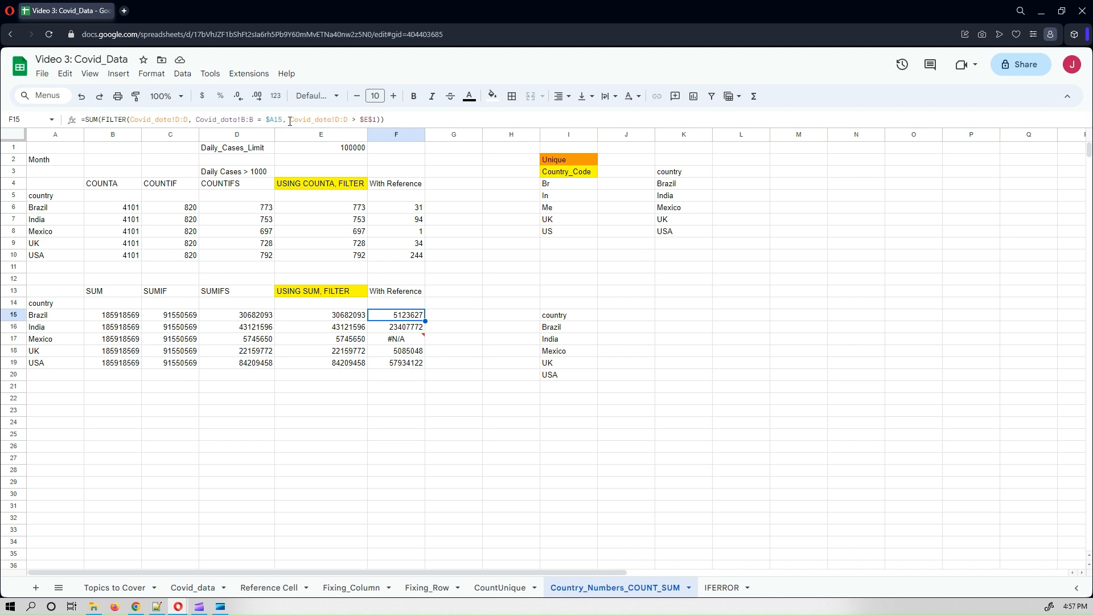
pyautogui.moveTo(291, 121); pyautogui.dragTo(378, 120)
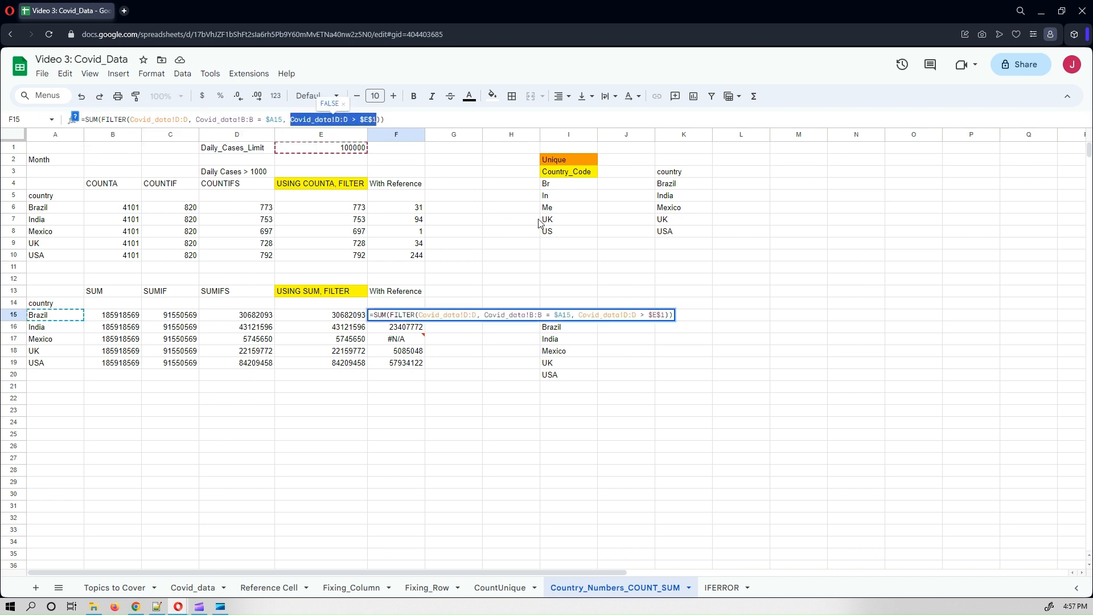
pyautogui.press('Escape')
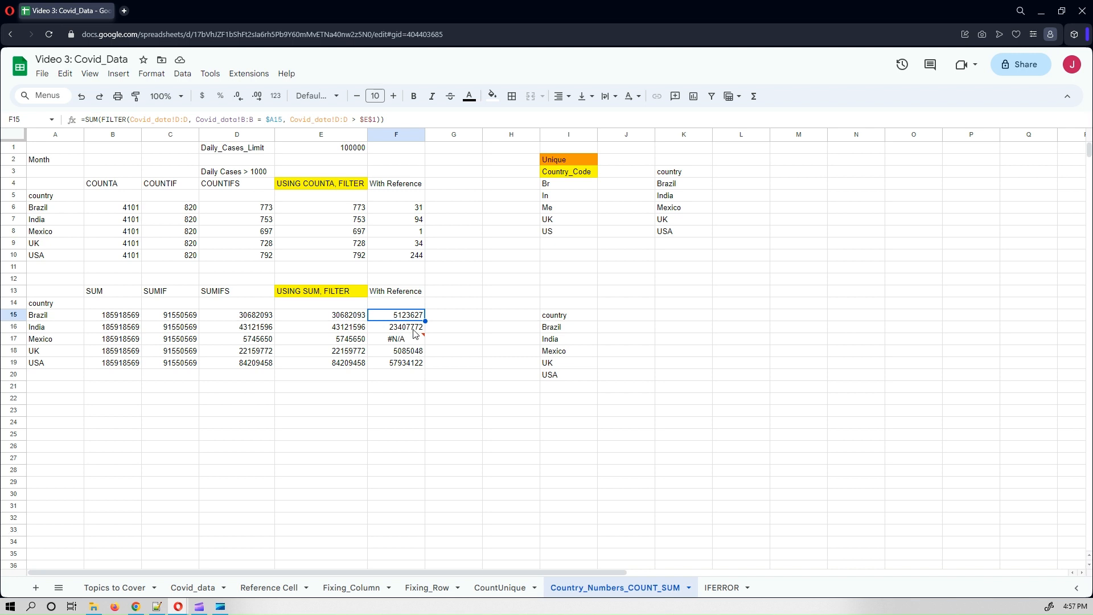
pyautogui.moveTo(426, 321); pyautogui.dragTo(425, 364)
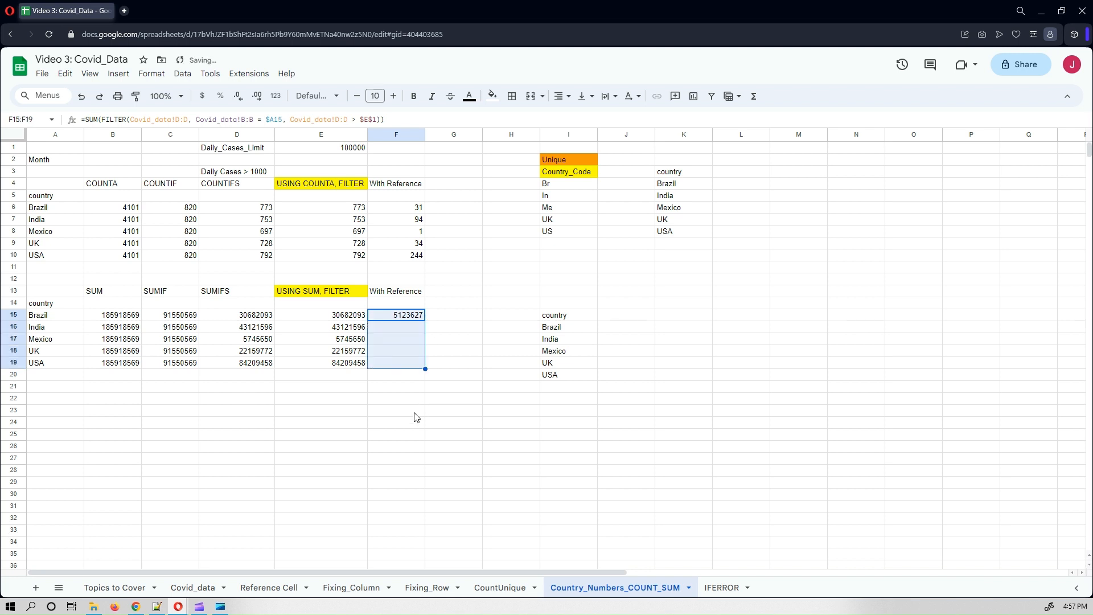
# Compare Mexico's SUM and FILTER error in F17 with its COUNTA and FILTER result in F8.
pyautogui.click(400, 340)
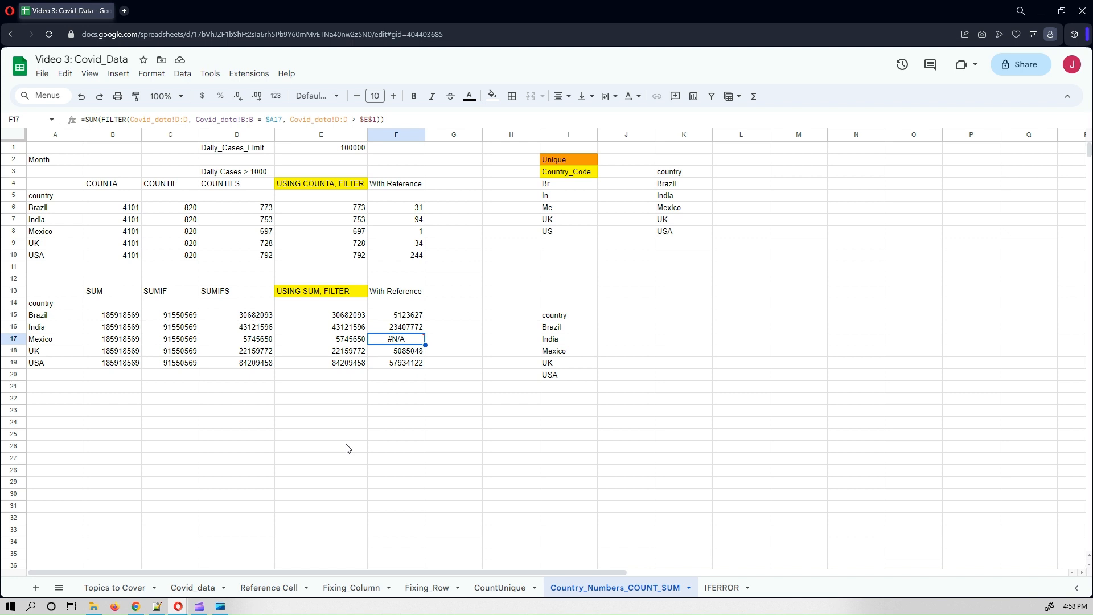
pyautogui.click(404, 234)
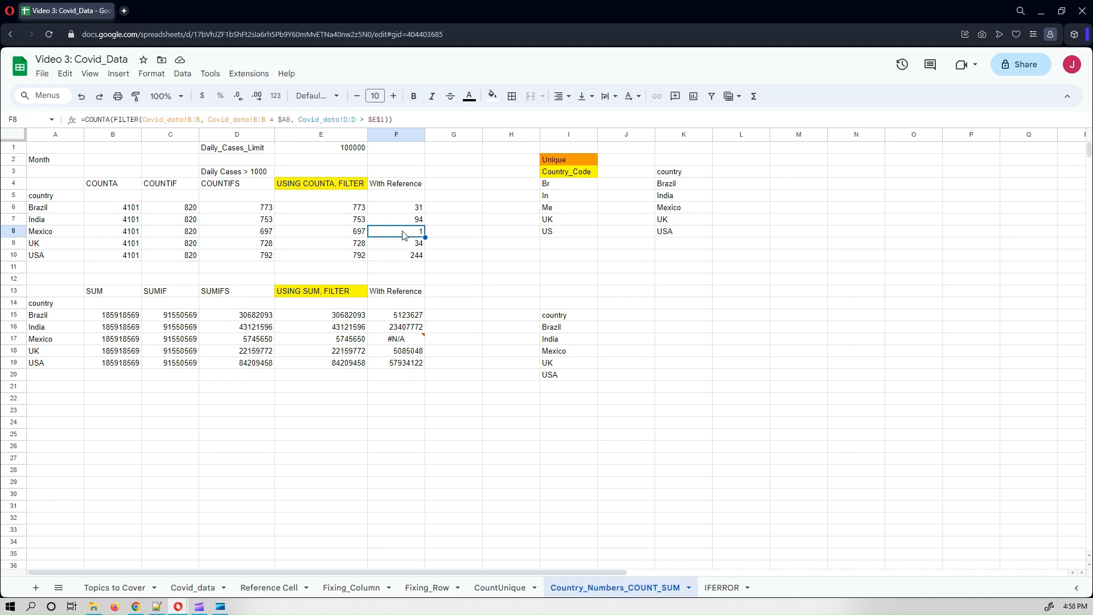
pyautogui.click(411, 340)
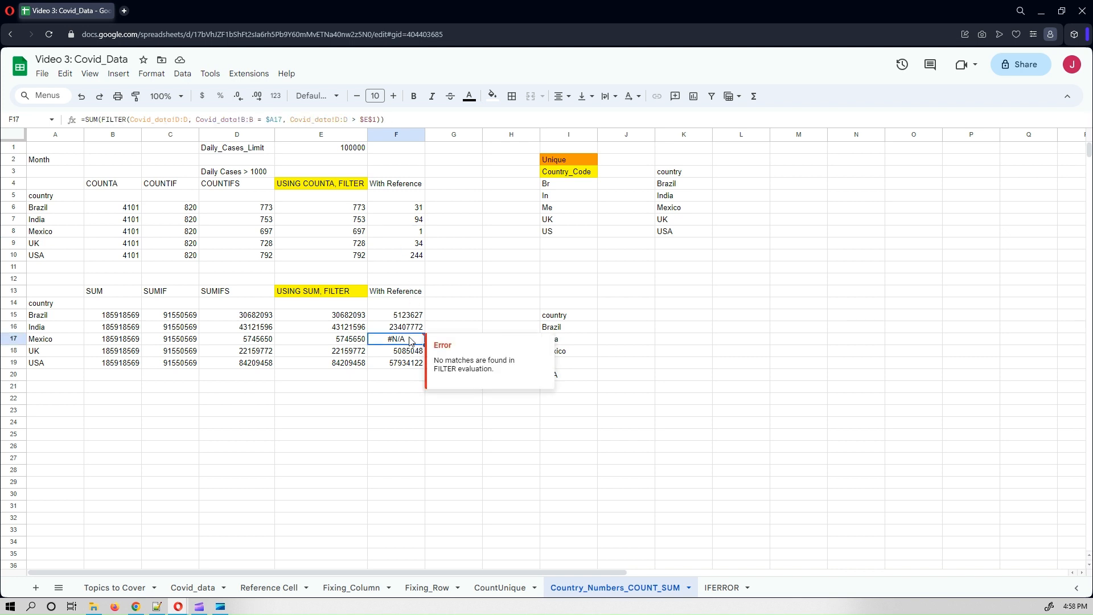
pyautogui.click(390, 234)
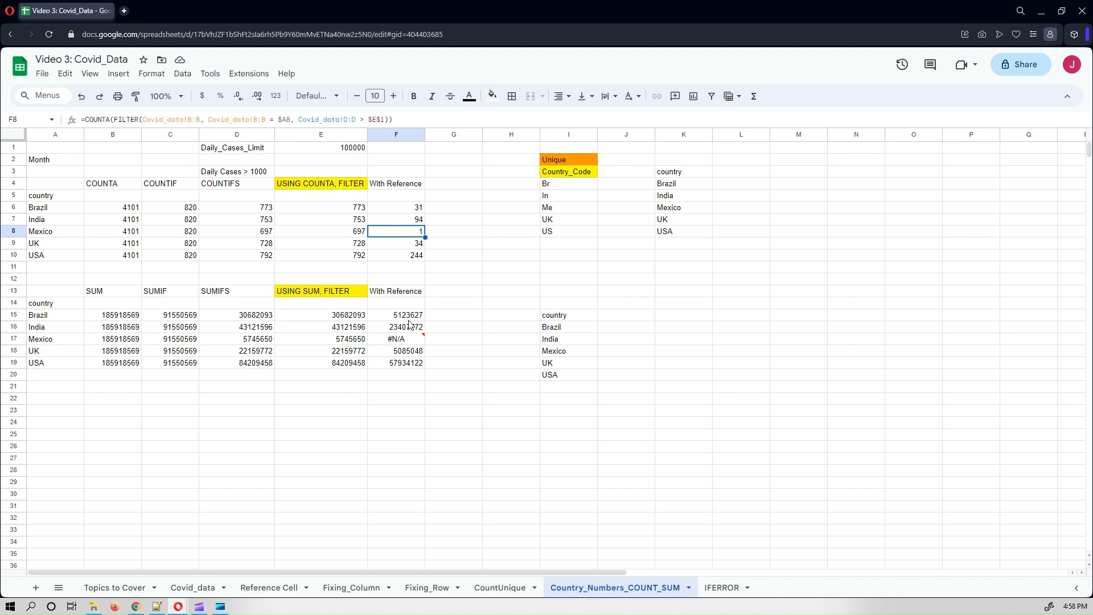
pyautogui.moveTo(408, 344)
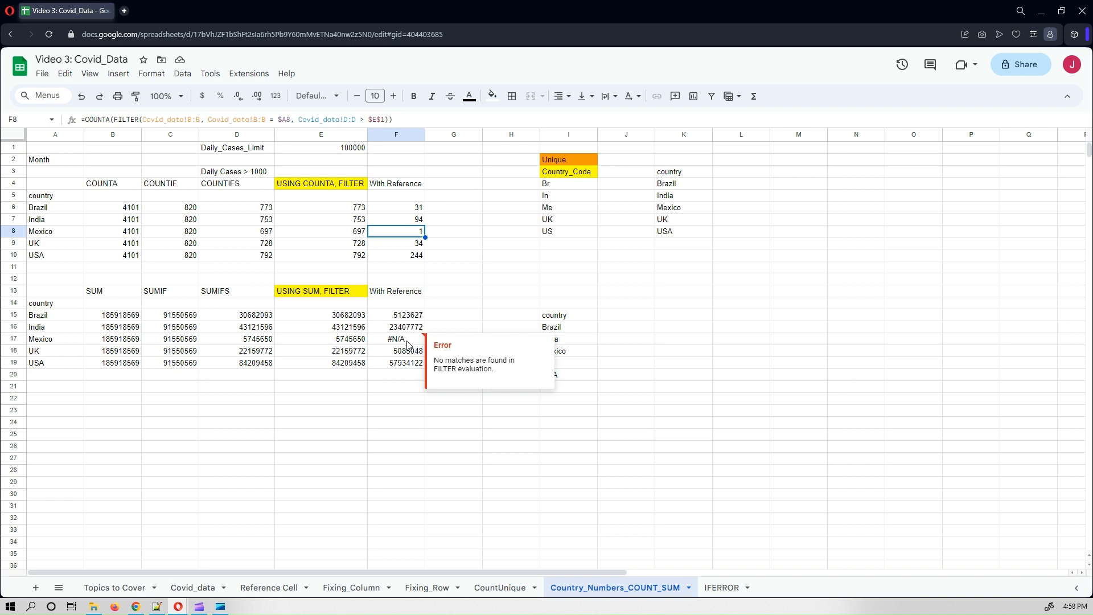
pyautogui.click(407, 341)
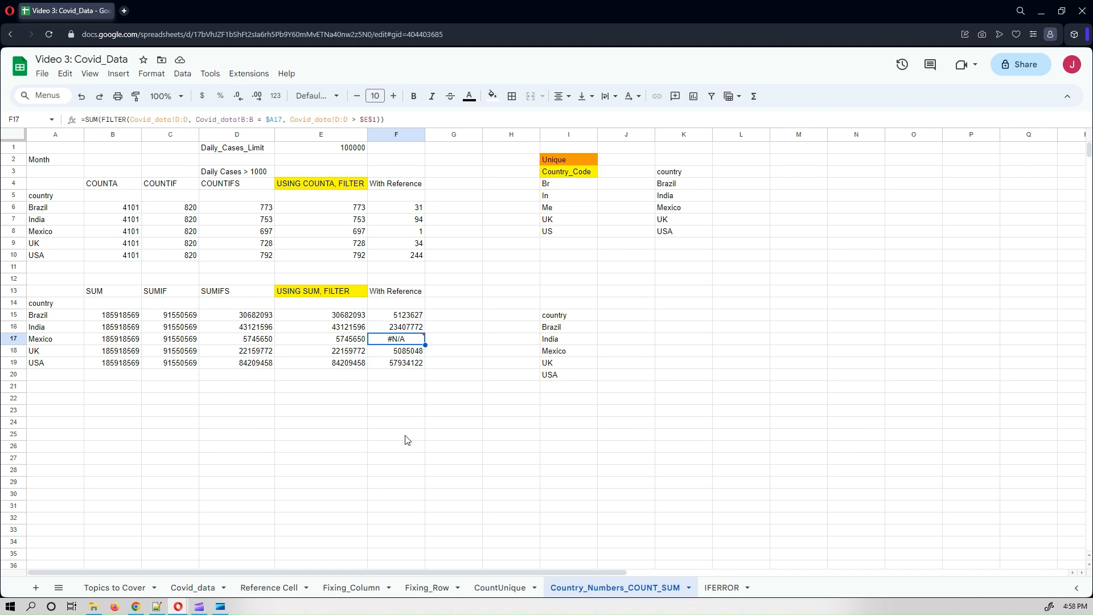
# Wrap the FILTER part of the SUM formula in F15 in IFERROR.
pyautogui.click(395, 320)
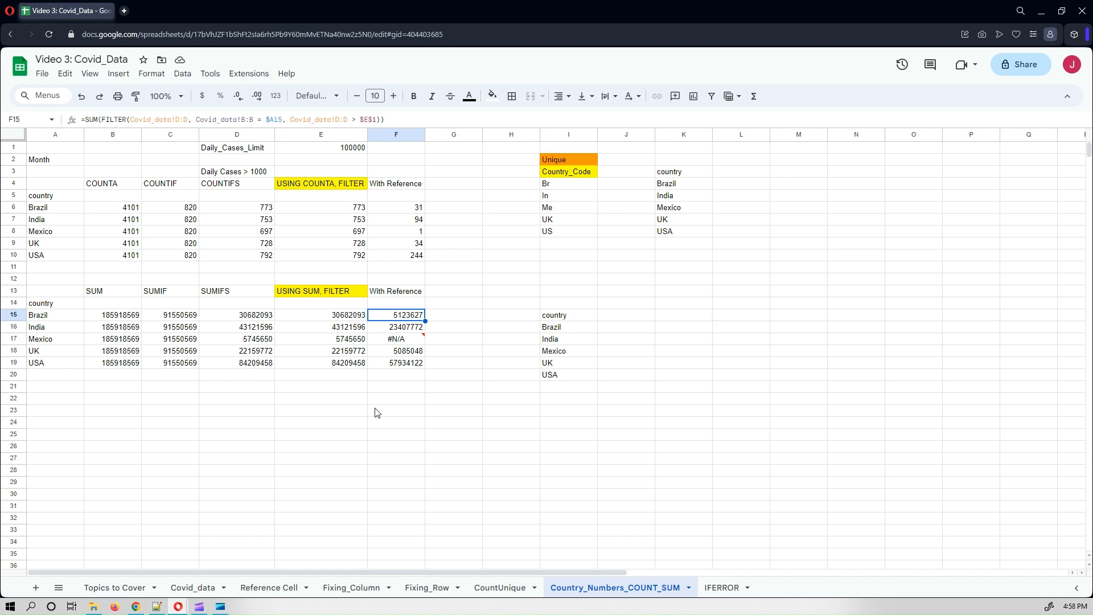
pyautogui.click(102, 119)
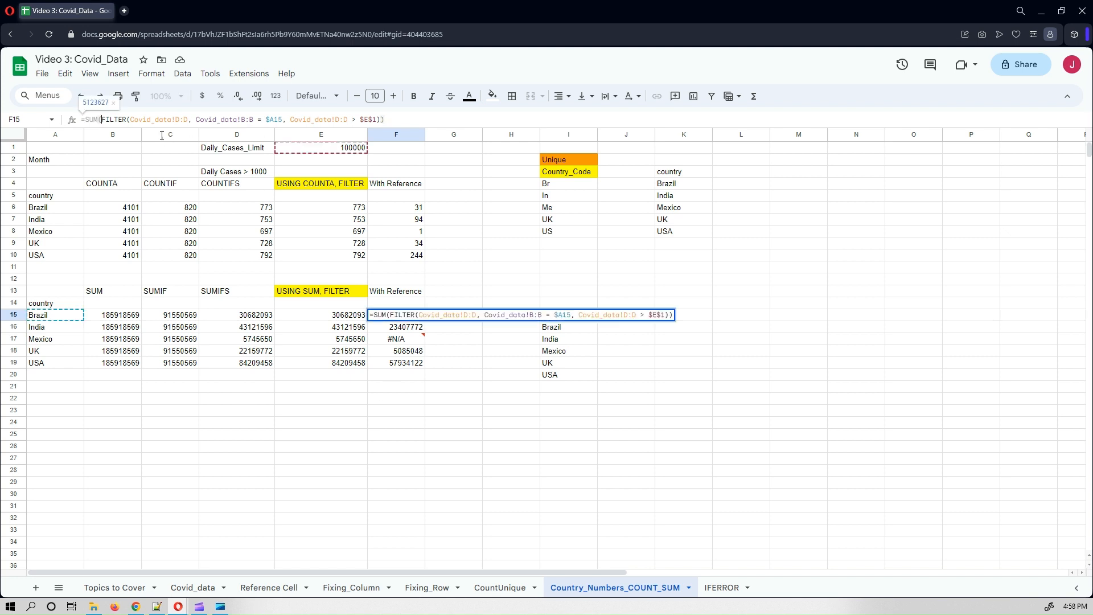
pyautogui.write('IFERROR')
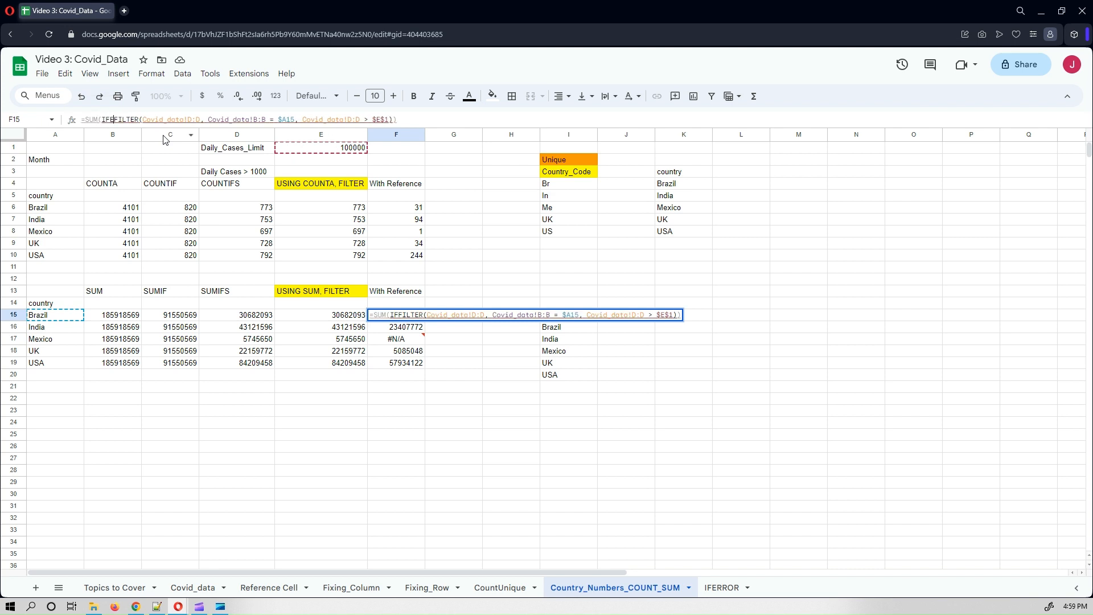
pyautogui.write('(')
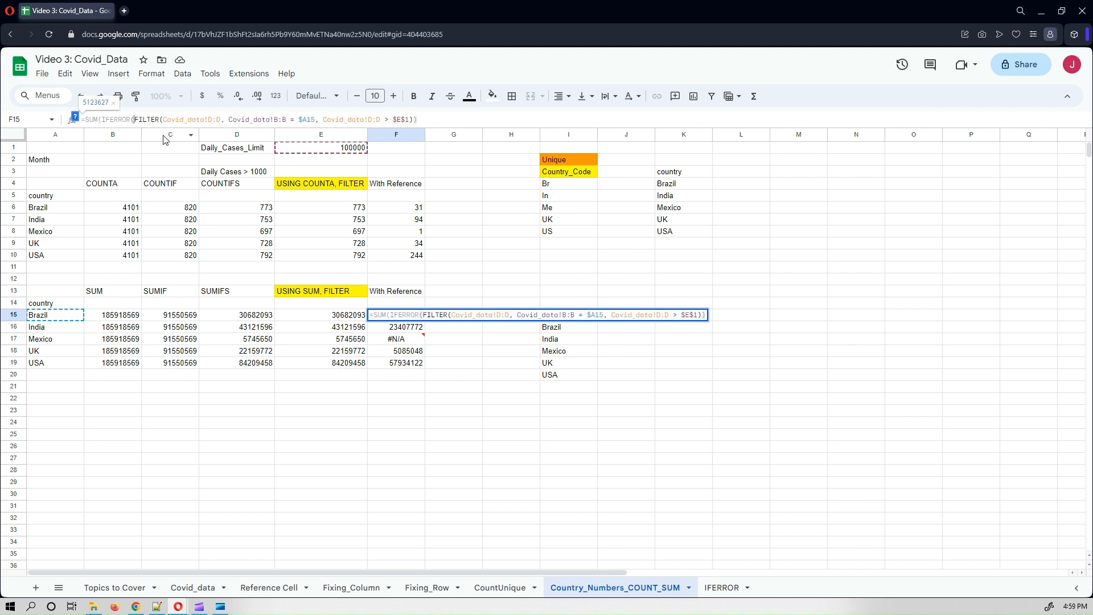
pyautogui.click(441, 118)
pyautogui.write(')')
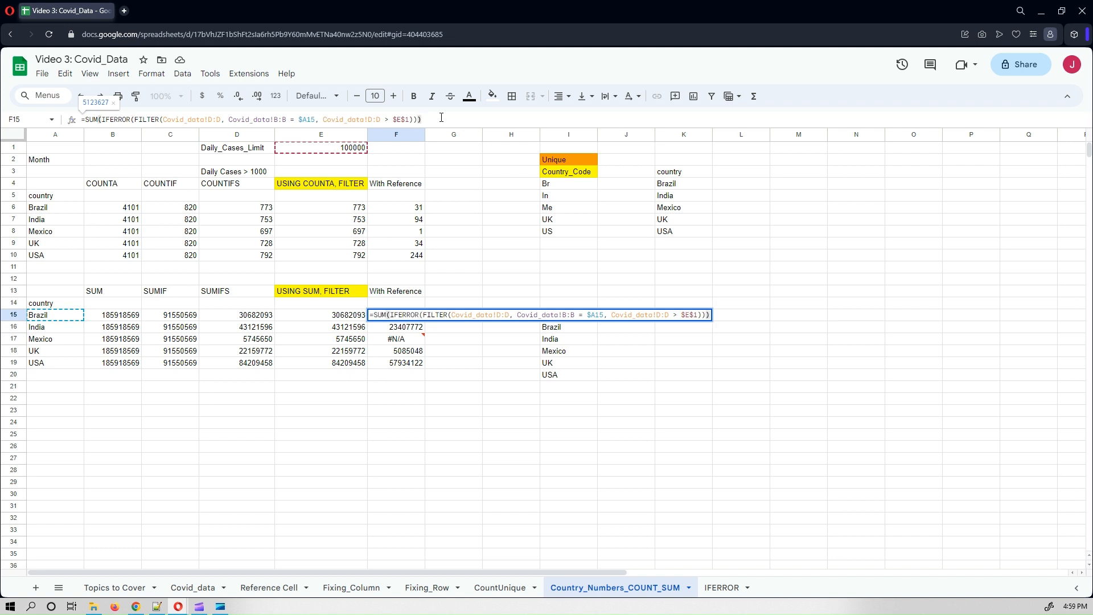
pyautogui.press('Return')
# Fill the SUM, IFERROR and FILTER formula from F15 down to F19 and check Mexico's result.
pyautogui.click(415, 317)
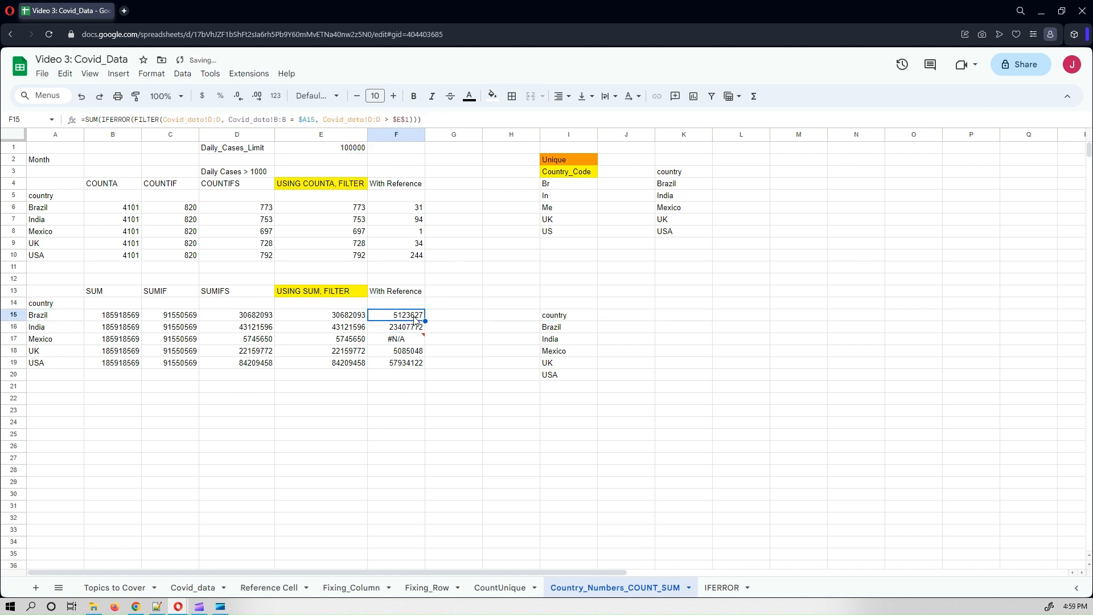
pyautogui.moveTo(425, 322); pyautogui.dragTo(430, 362)
pyautogui.click(419, 340)
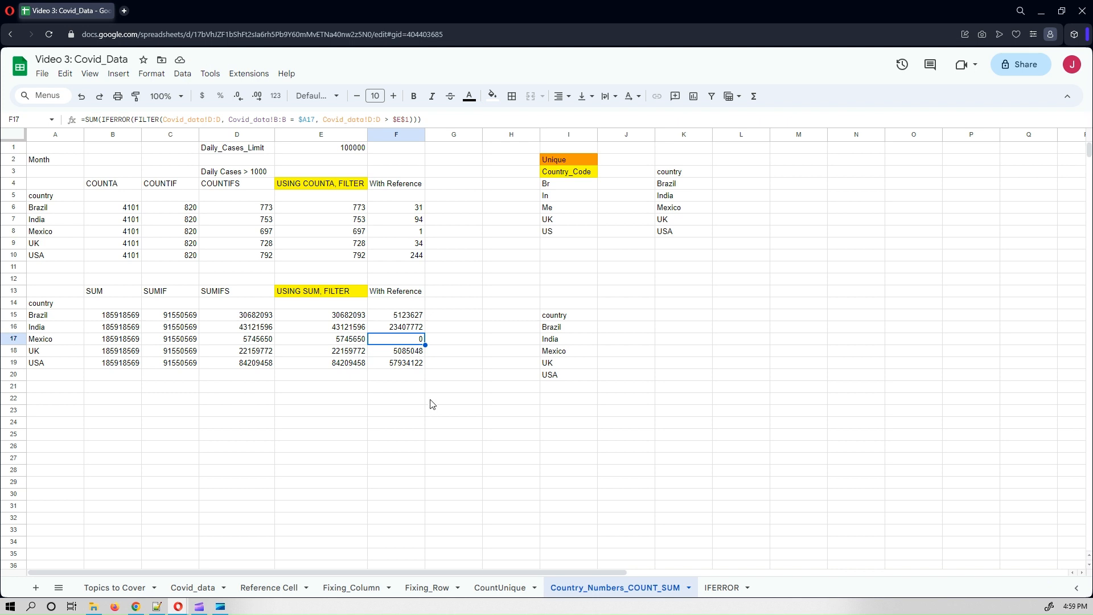
# Wrap the FILTER part of the COUNTA formula in F6 in IFERROR.
pyautogui.click(400, 211)
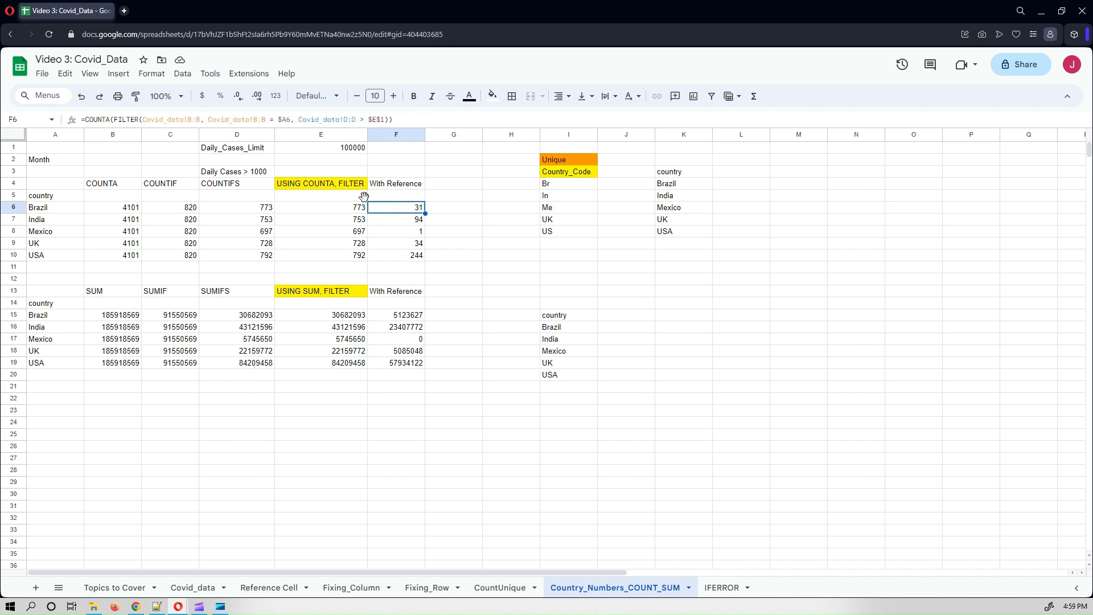
pyautogui.click(113, 119)
pyautogui.write('IFERROR(')
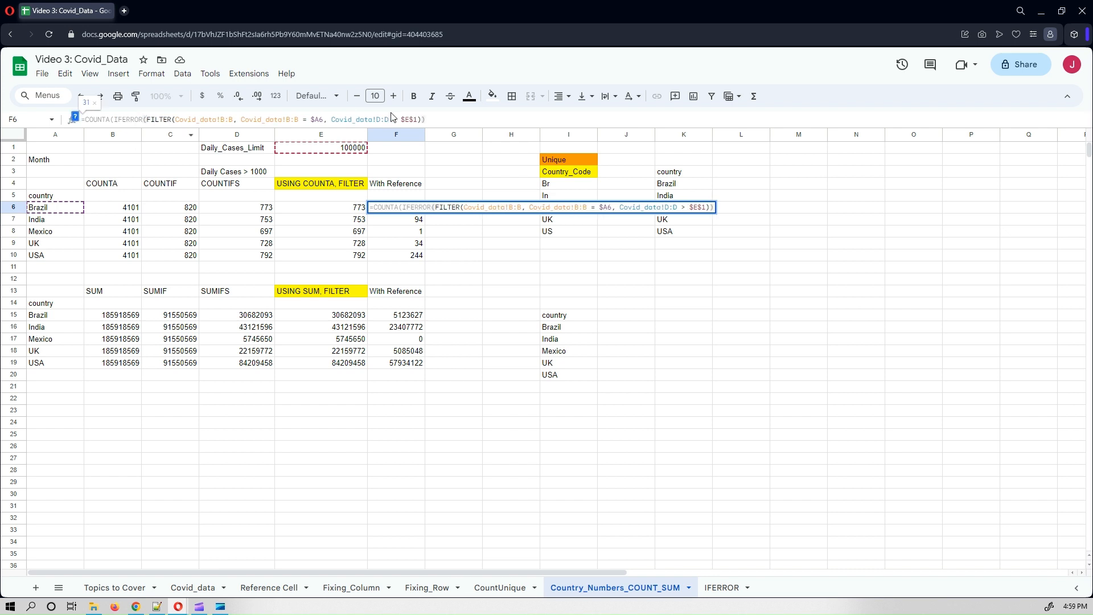
pyautogui.click(433, 118)
pyautogui.write(')')
pyautogui.press('Return')
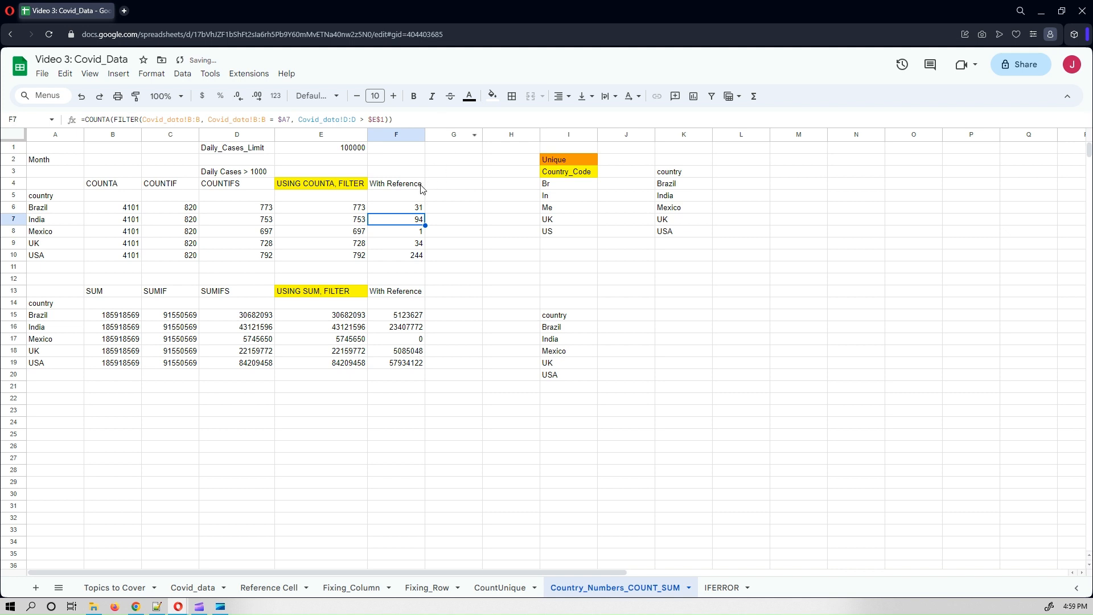
# Fill the COUNTA, IFERROR and FILTER formula from F6 down to F10 and check Mexico's result.
pyautogui.click(424, 210)
pyautogui.moveTo(425, 212); pyautogui.dragTo(422, 256)
pyautogui.click(422, 235)
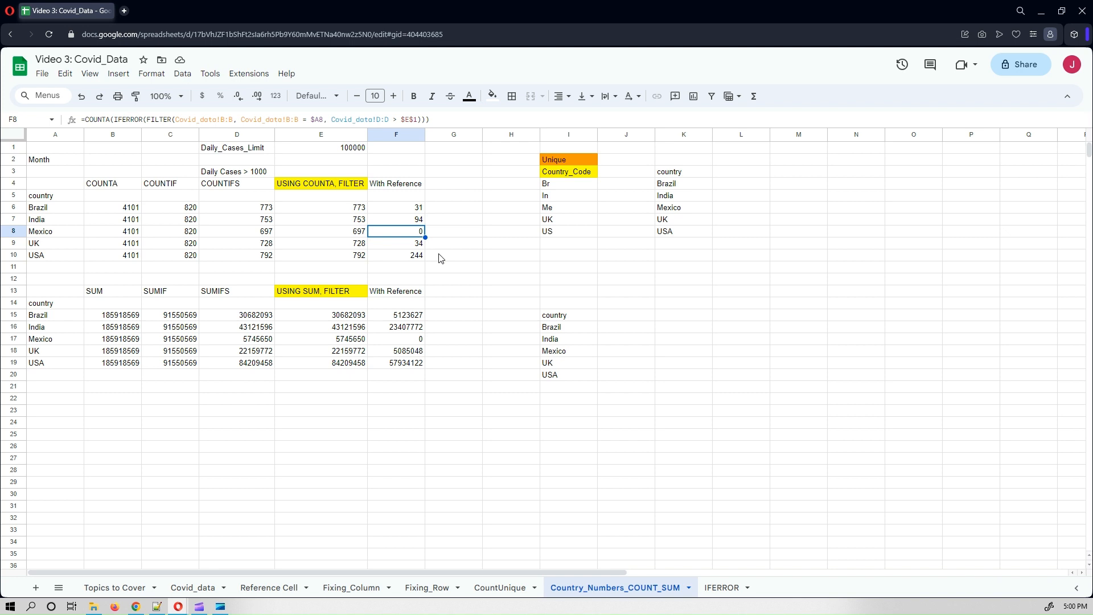
pyautogui.click(321, 482)
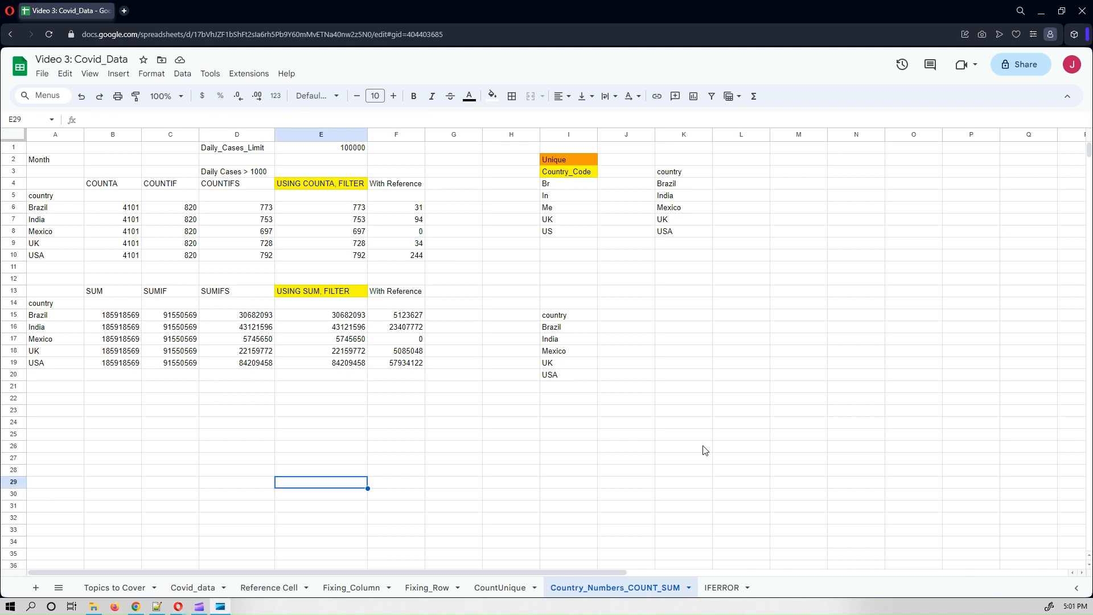
pyautogui.click(452, 411)
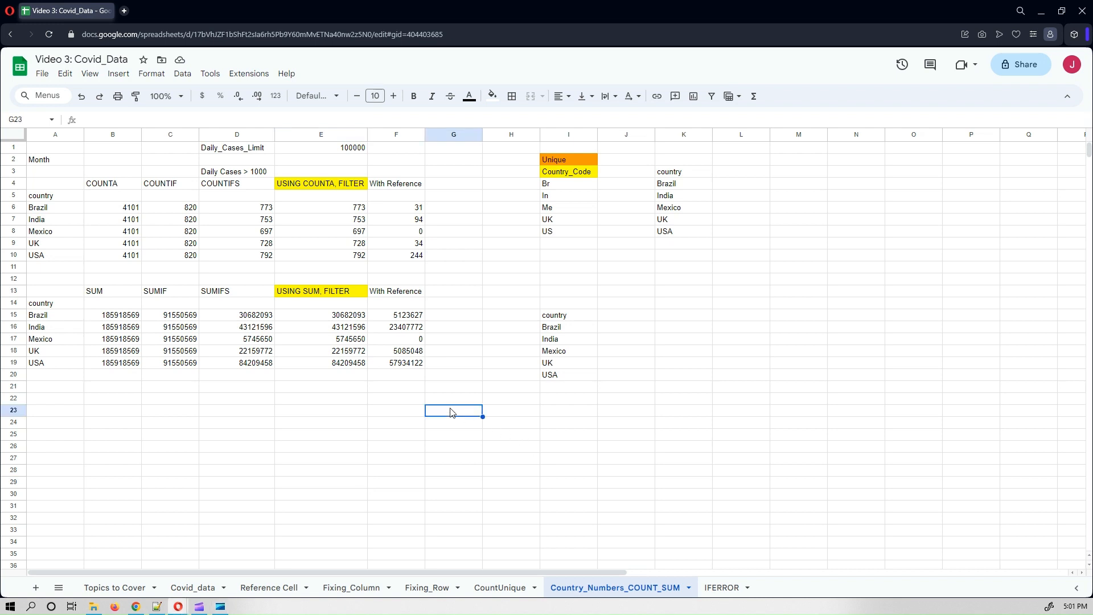